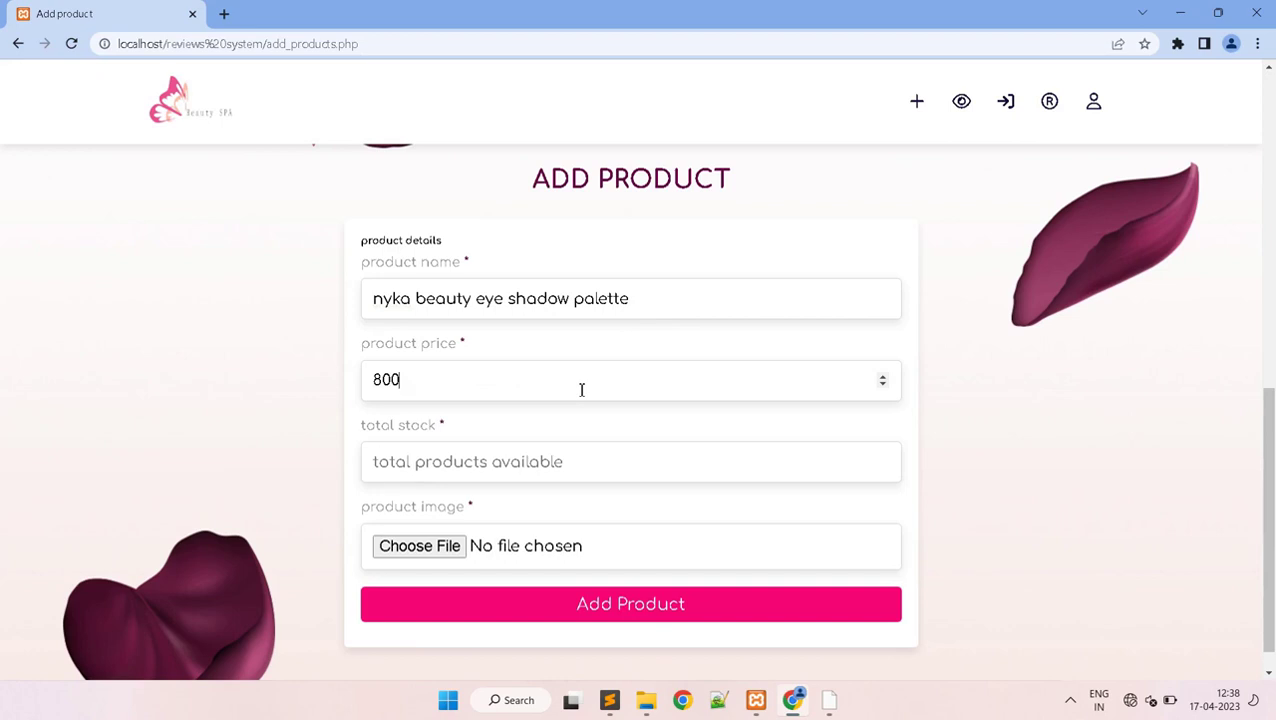
- Enter 10 as the total stock for the nyka beauty eye shadow palette
{"action": "left_click", "coordinate": [548, 462]}
{"action": "type", "text": "10"}
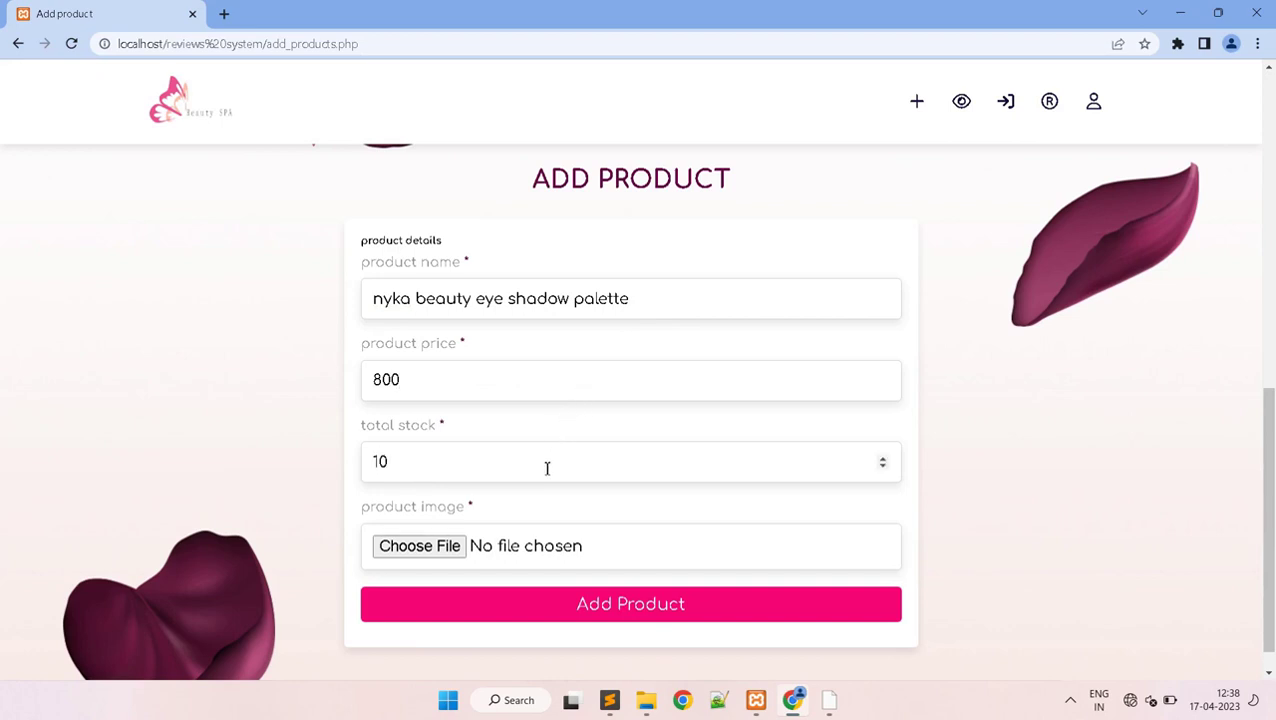
- Attach 0.webp from the reviews system image folder as the product picture
{"action": "left_click", "coordinate": [441, 552]}
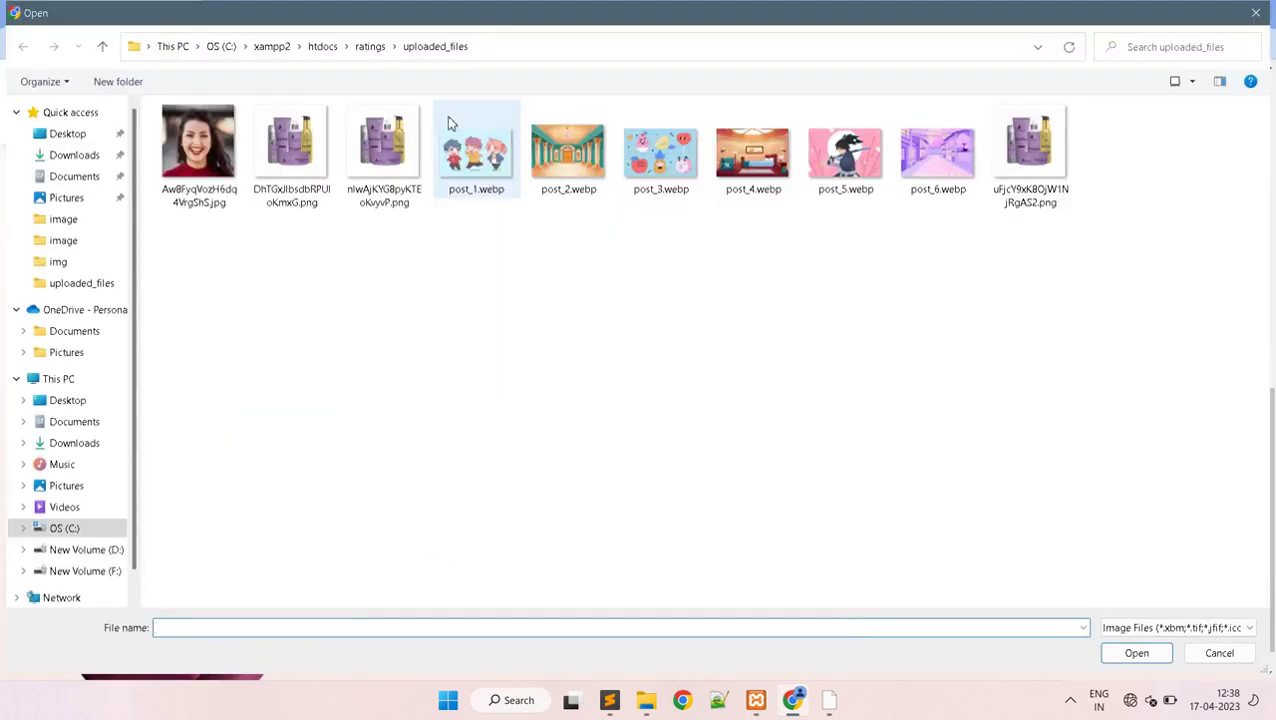
{"action": "left_click", "coordinate": [369, 46]}
{"action": "left_click", "coordinate": [329, 46]}
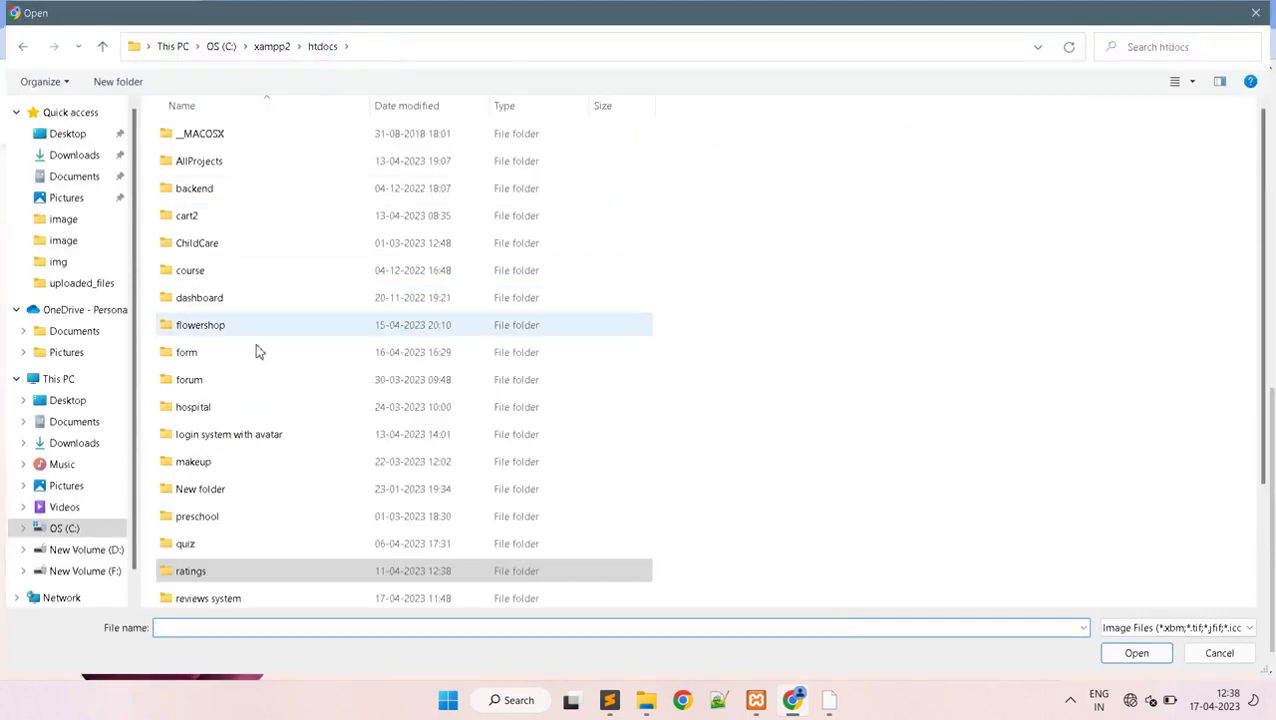
{"action": "double_click", "coordinate": [222, 602]}
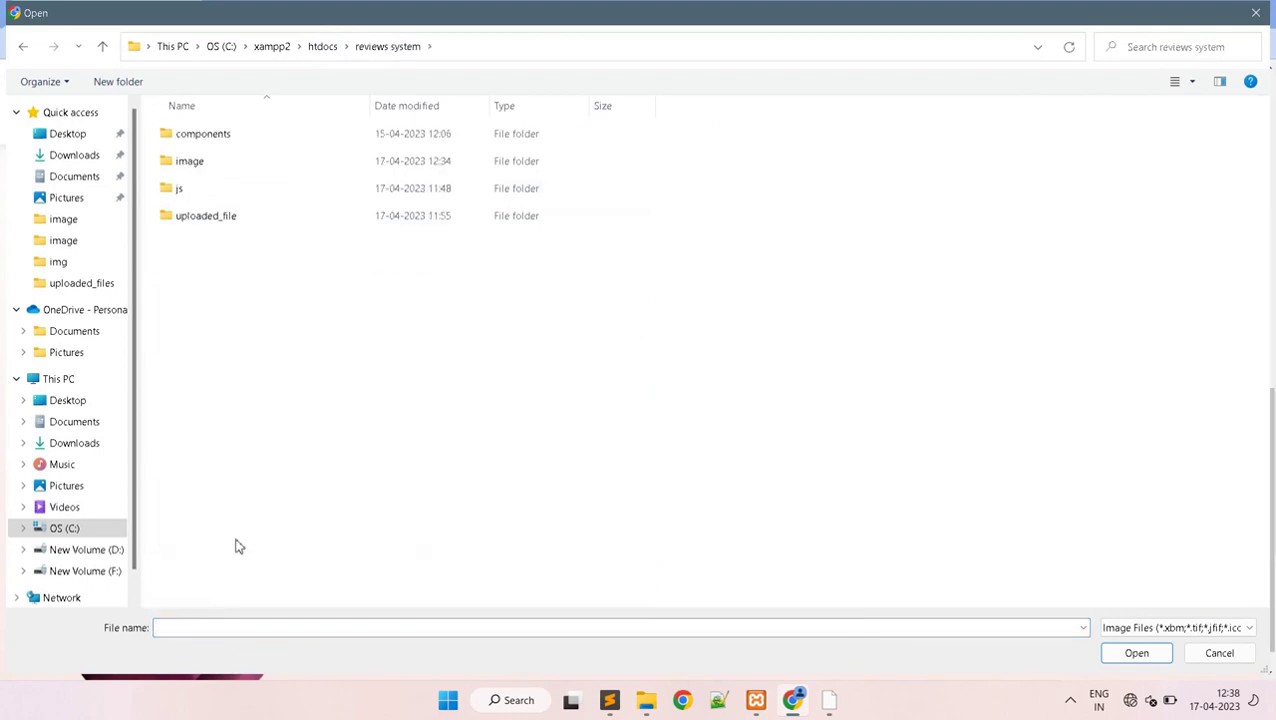
{"action": "left_click", "coordinate": [341, 168]}
{"action": "double_click", "coordinate": [341, 168]}
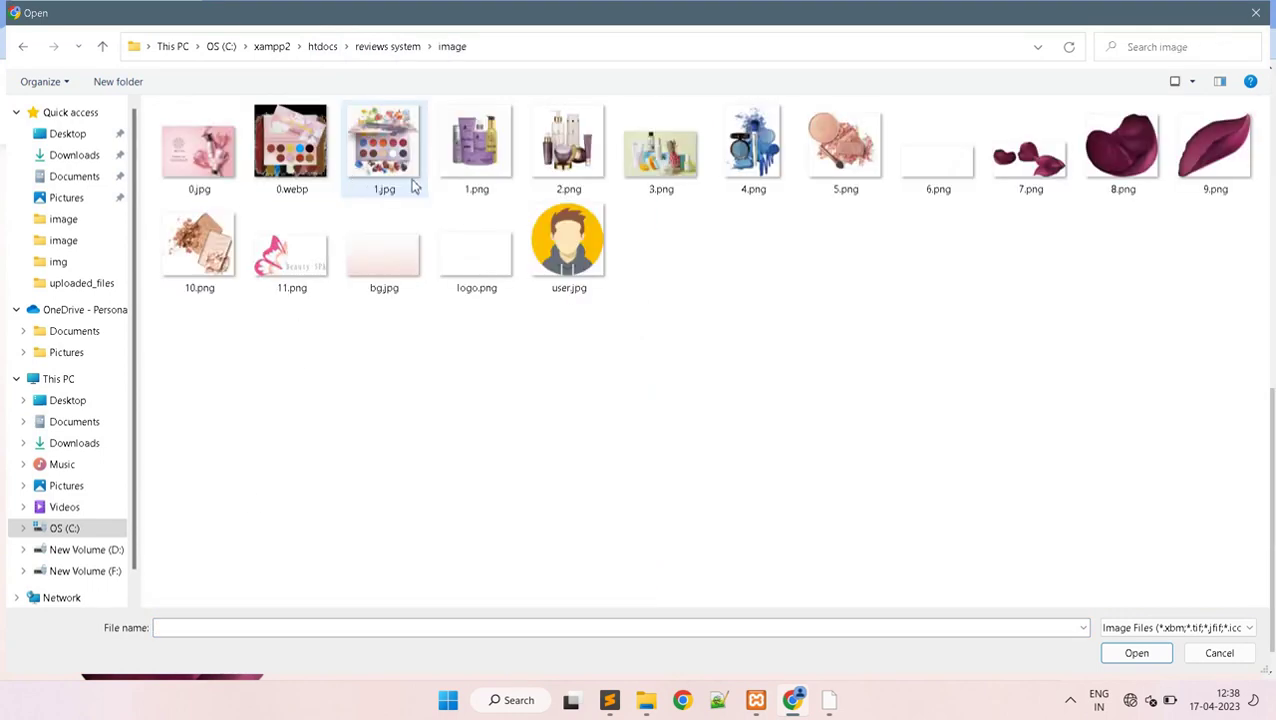
{"action": "left_click", "coordinate": [323, 163]}
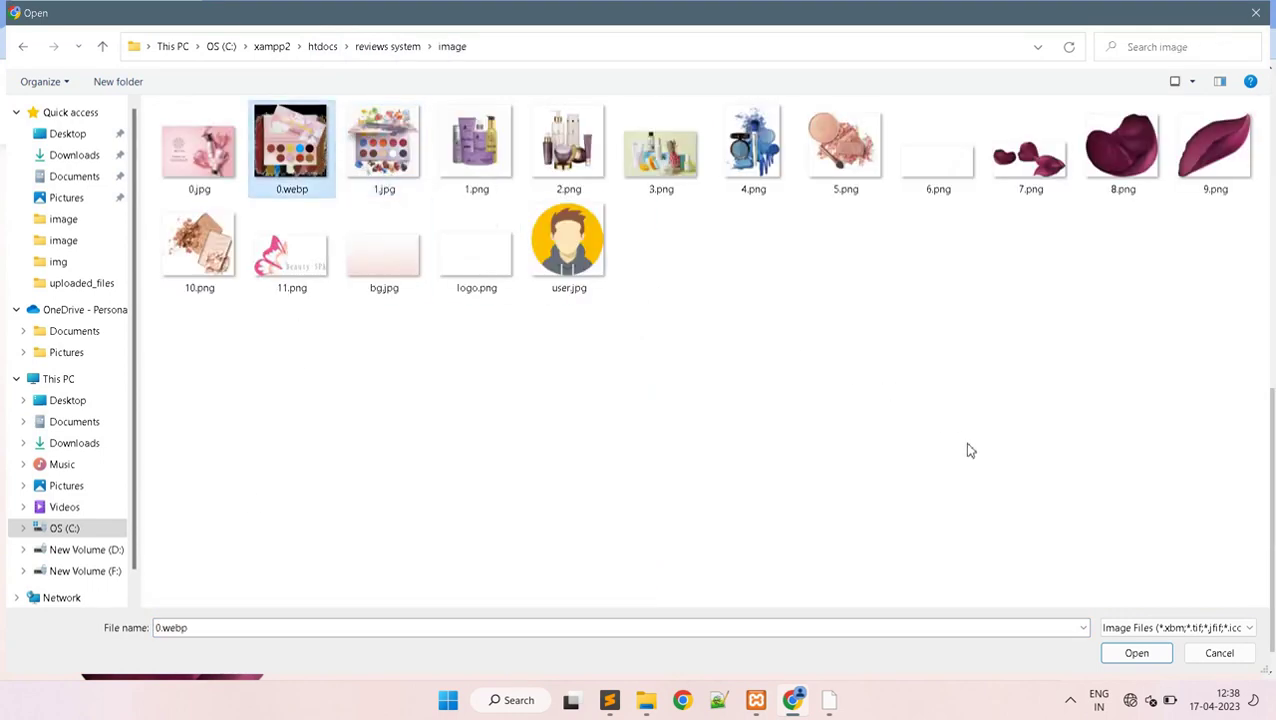
{"action": "left_click", "coordinate": [1136, 653]}
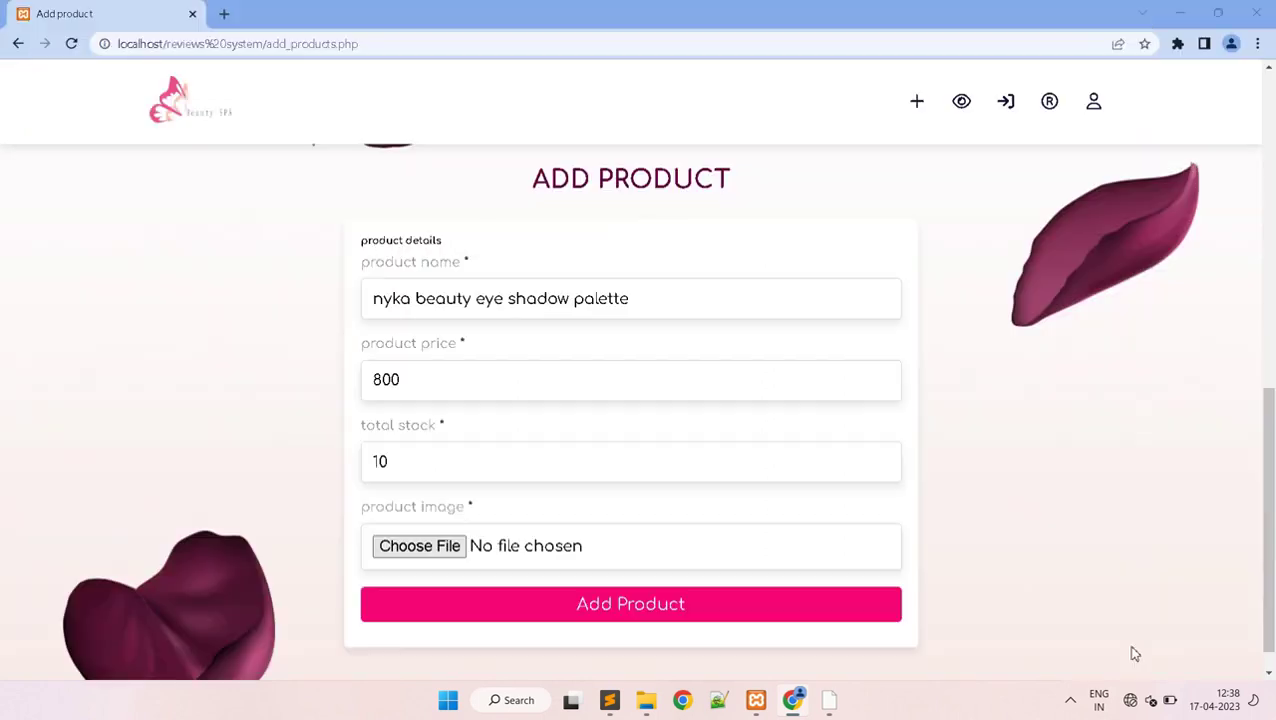
- Add the eye shadow palette product and go to the all posts page
{"action": "left_click", "coordinate": [661, 612]}
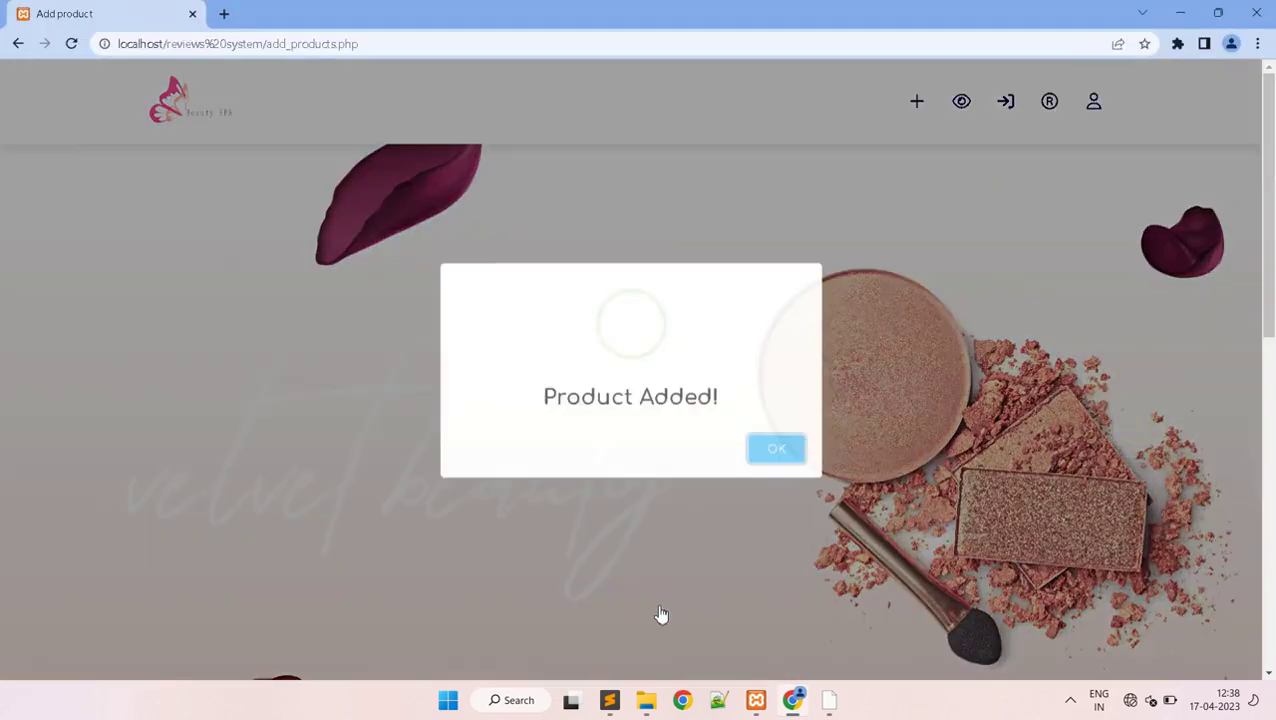
{"action": "left_click", "coordinate": [805, 455]}
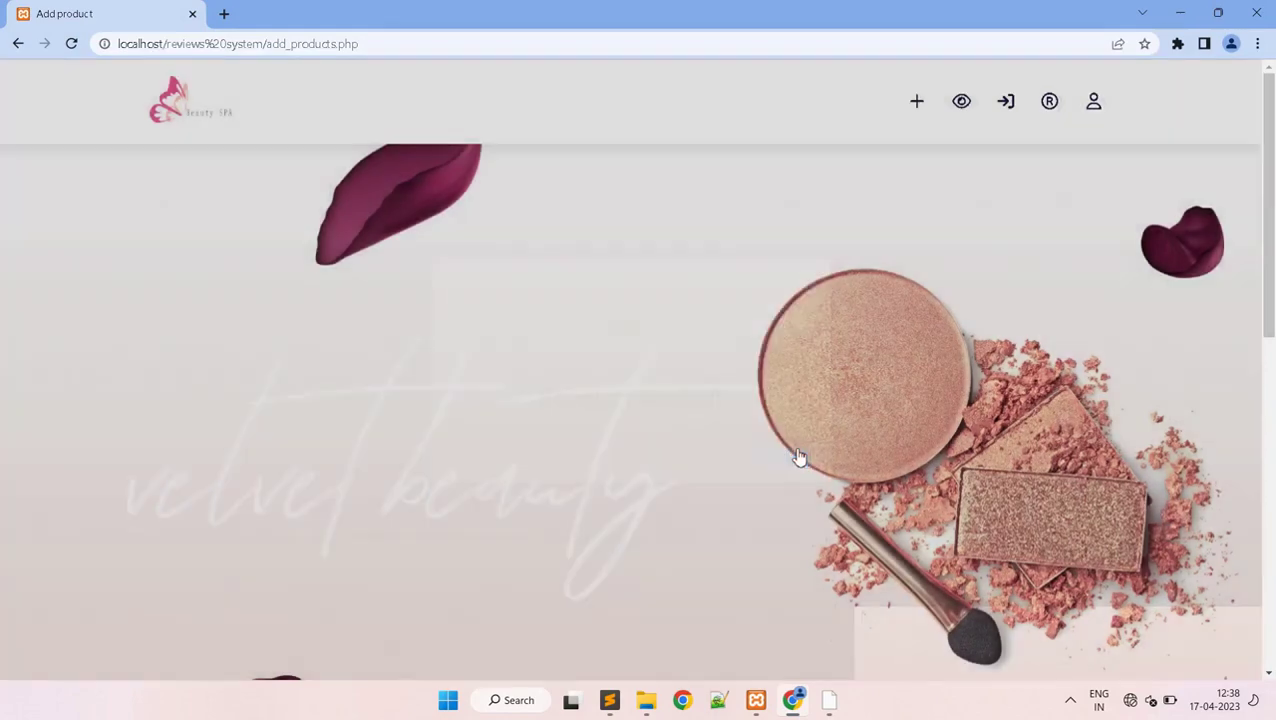
{"action": "left_click", "coordinate": [958, 118]}
- Check the new palette card on all posts, then scroll to the empty Add Product form
{"action": "left_click_drag", "start_coordinate": [1268, 180], "coordinate": [1272, 557]}
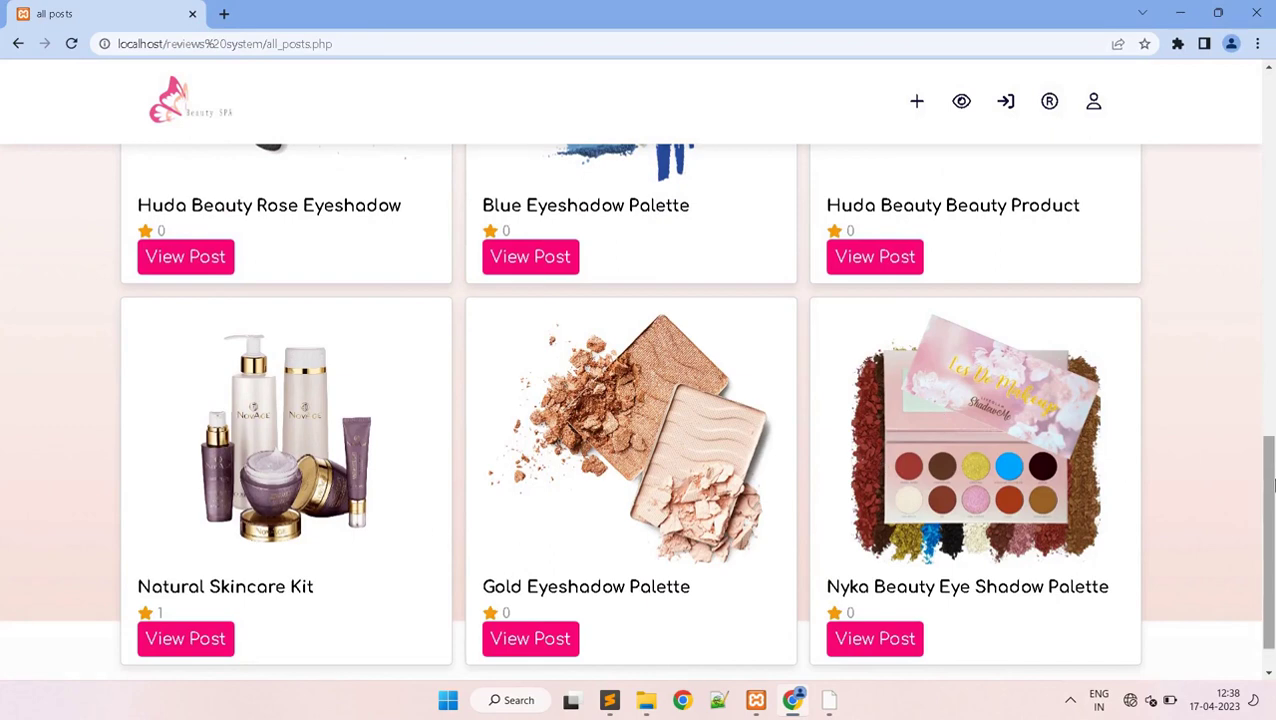
{"action": "left_click_drag", "start_coordinate": [1268, 440], "coordinate": [1239, 120]}
{"action": "left_click", "coordinate": [917, 102]}
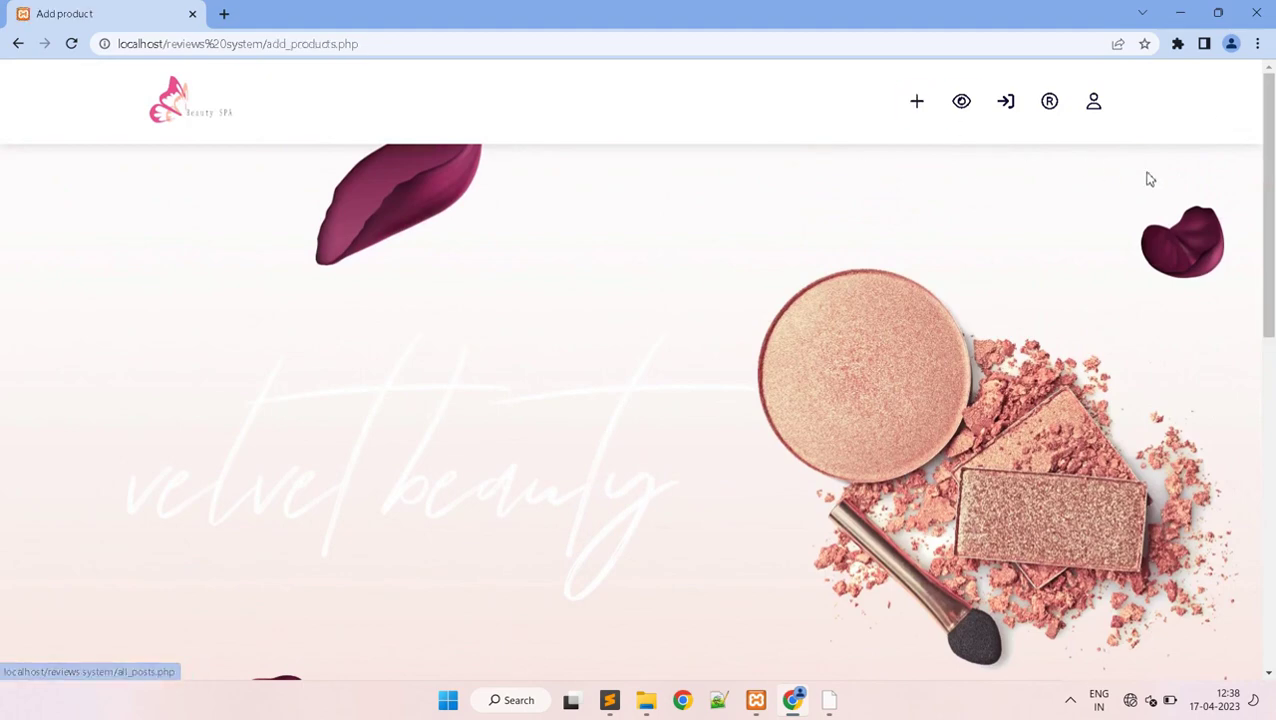
{"action": "left_click_drag", "start_coordinate": [1268, 214], "coordinate": [1272, 523]}
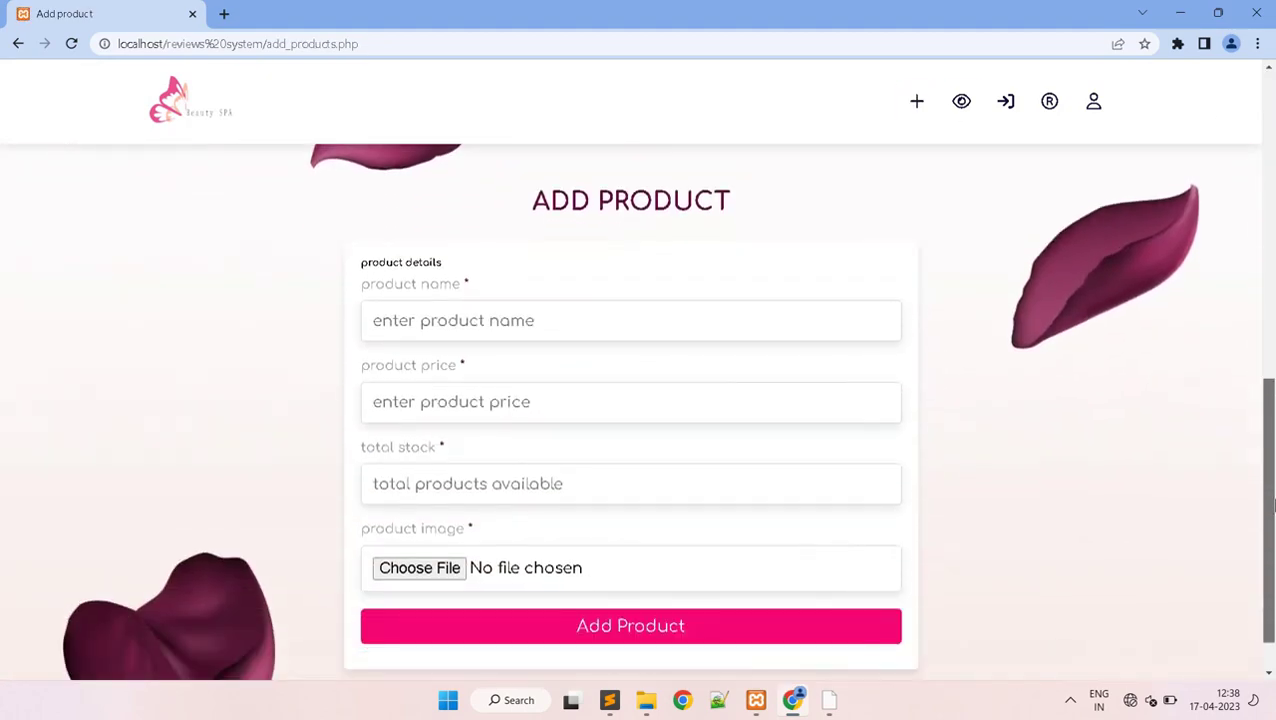
- Name the product 'nyka beauty rich pigmented palette' and enter a price of 978
{"action": "left_click", "coordinate": [697, 322]}
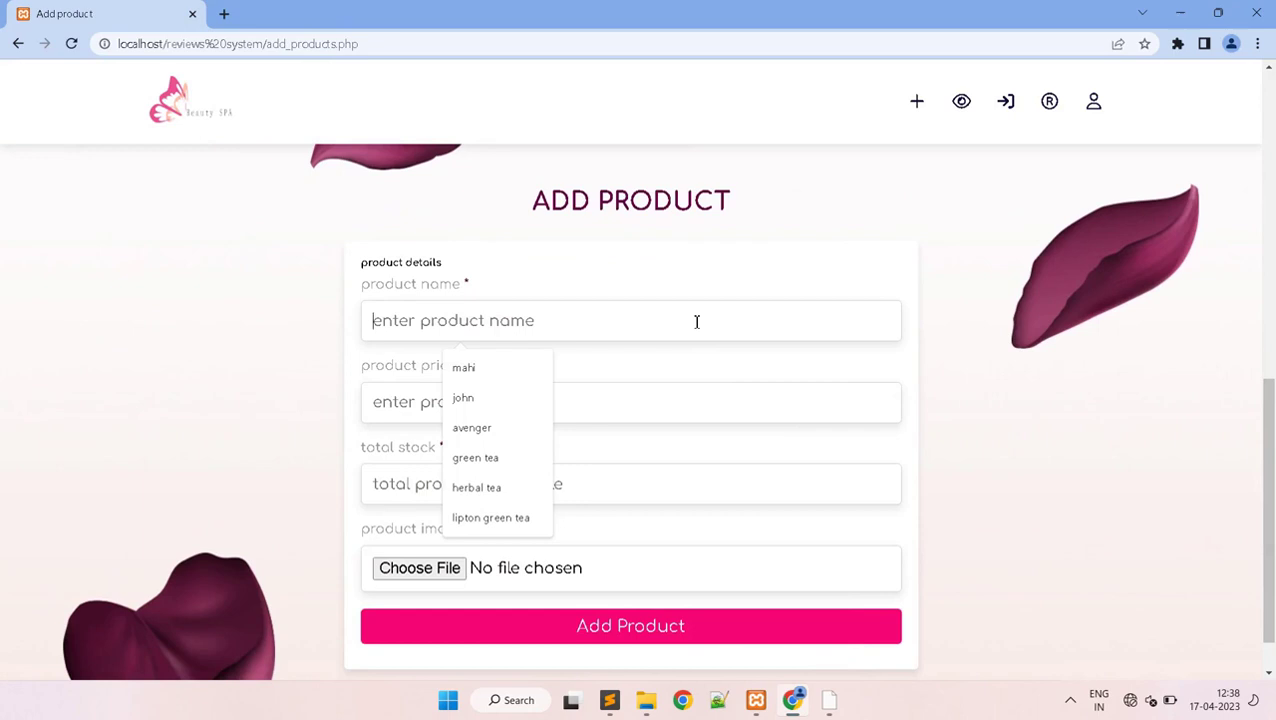
{"action": "type", "text": "ny"}
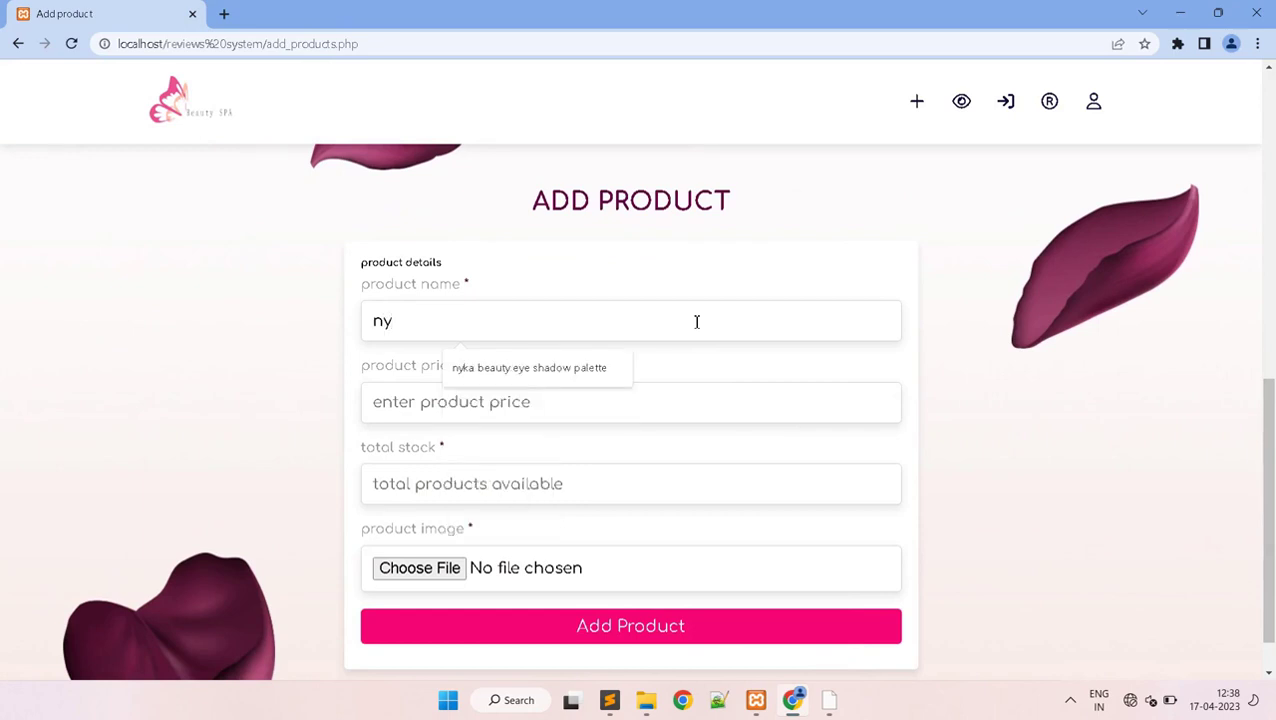
{"action": "type", "text": "e"}
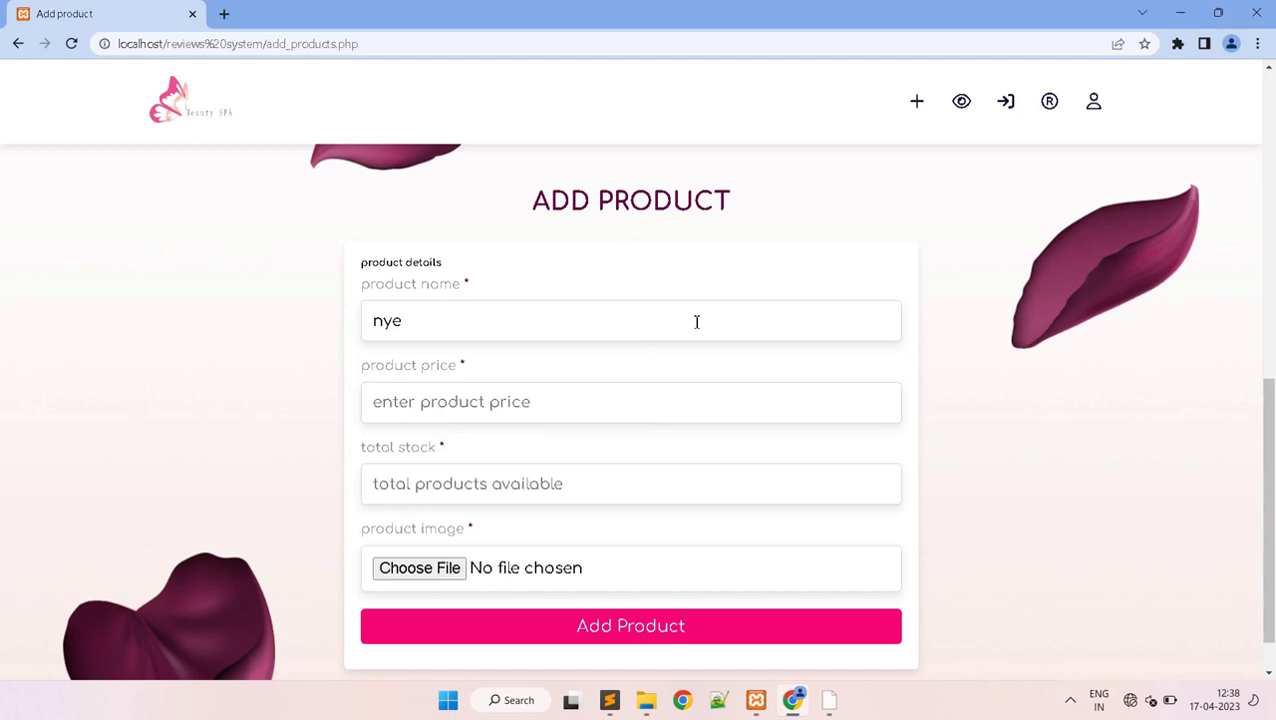
{"action": "key", "text": "BackSpace"}
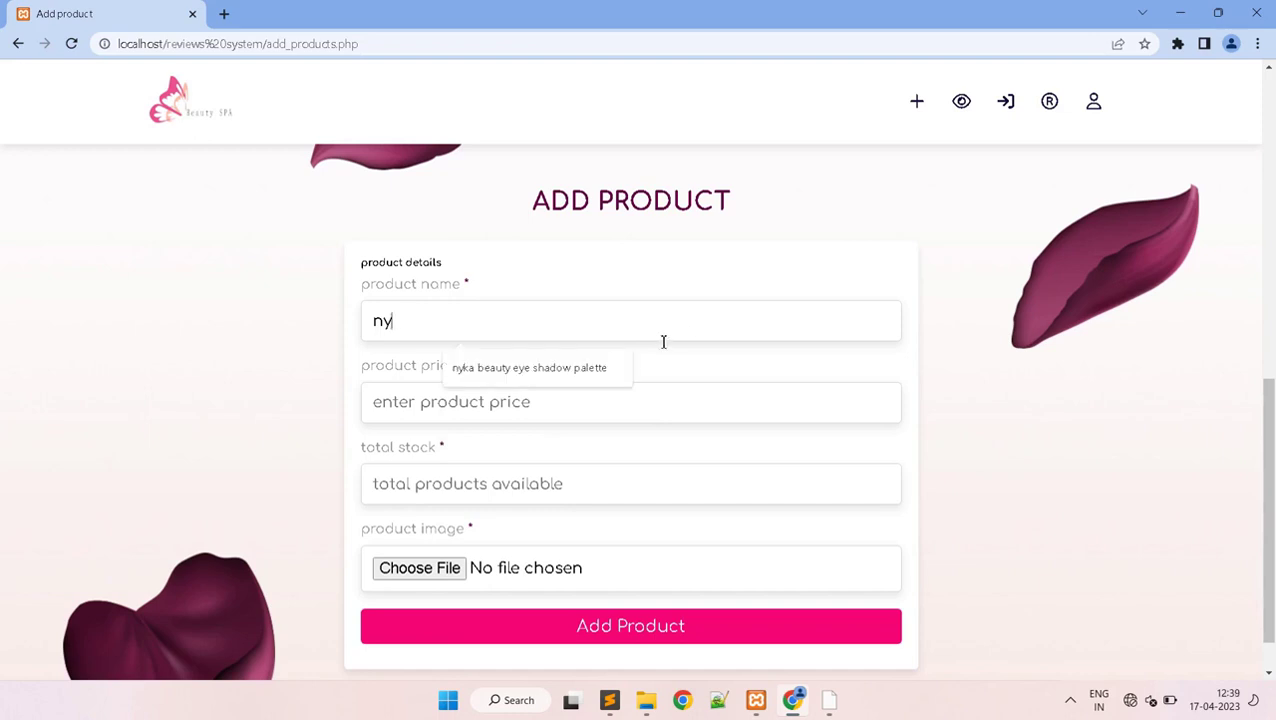
{"action": "left_click", "coordinate": [600, 369]}
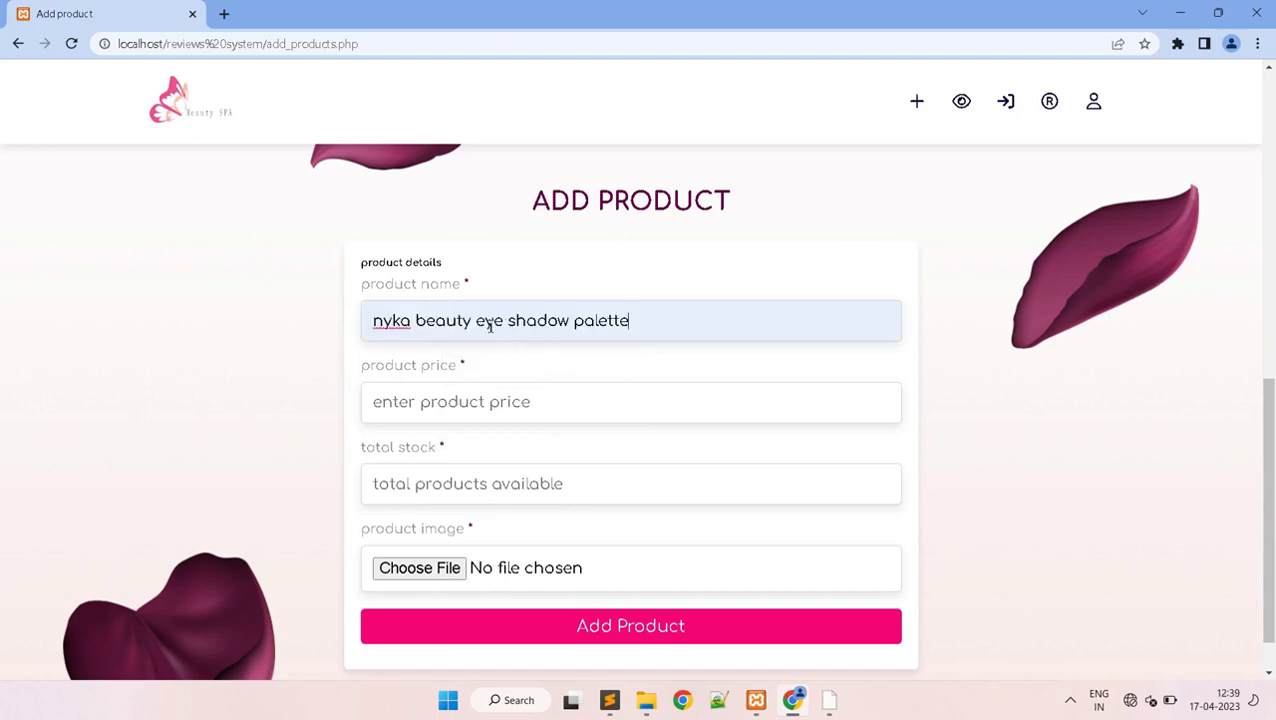
{"action": "left_click_drag", "start_coordinate": [476, 322], "coordinate": [570, 321]}
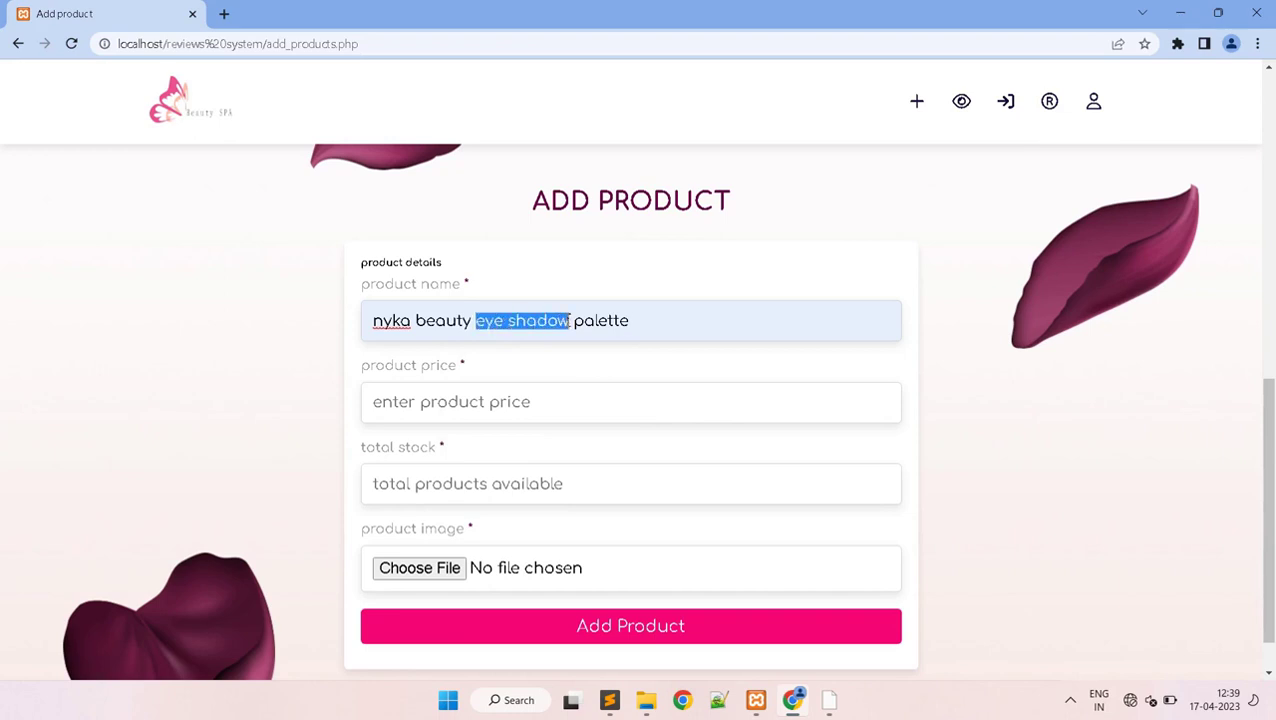
{"action": "type", "text": "ric"}
{"action": "key", "text": "BackSpace"}
{"action": "type", "text": "ch"}
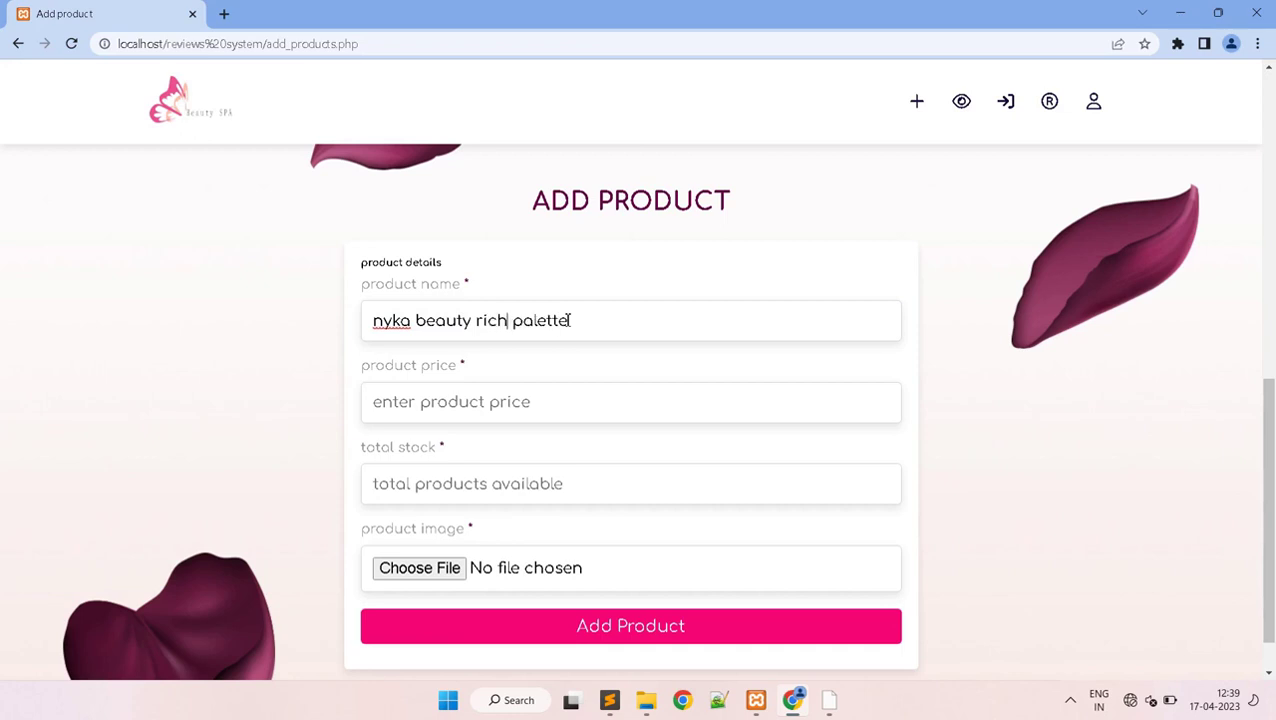
{"action": "type", "text": " pigmente"}
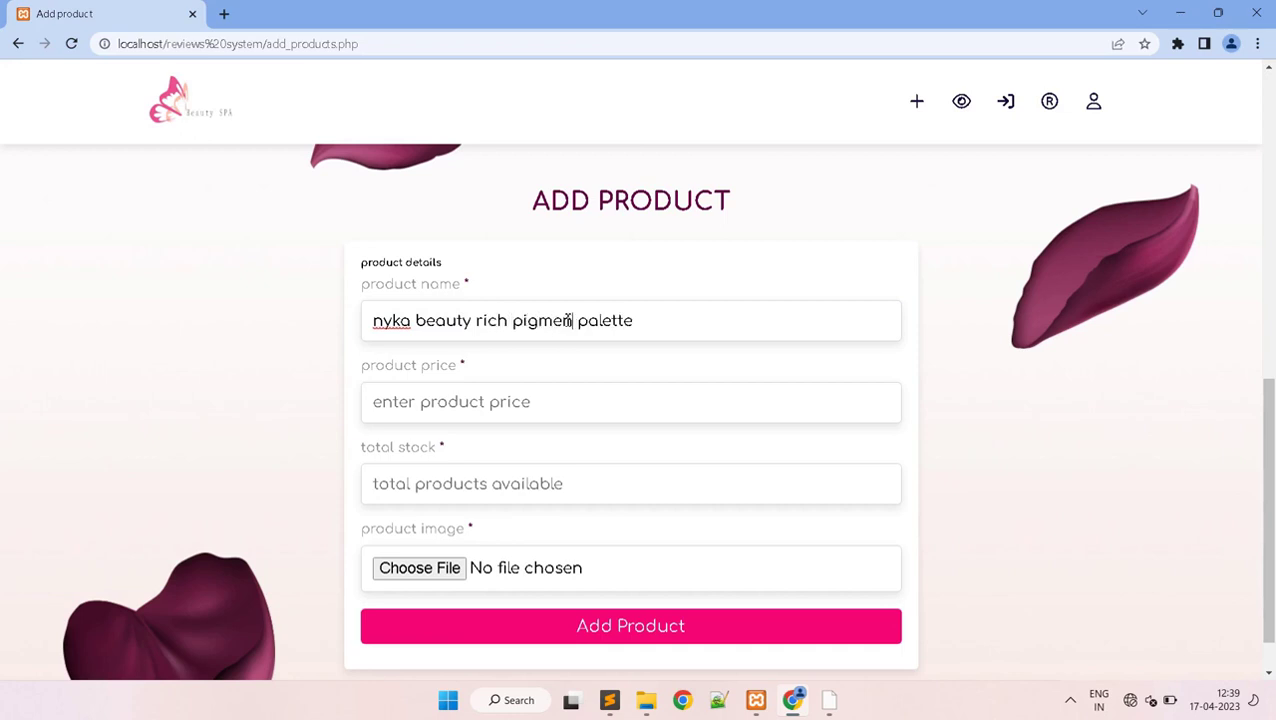
{"action": "type", "text": "d"}
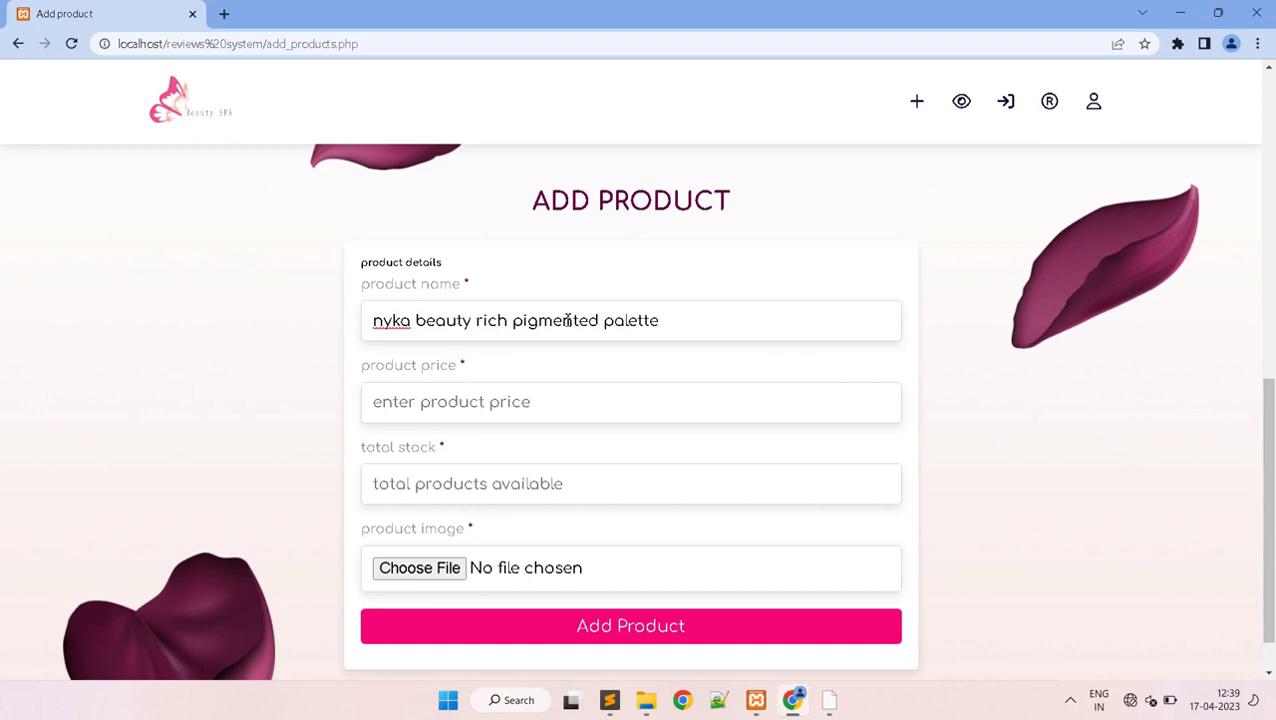
{"action": "left_click", "coordinate": [564, 402]}
{"action": "type", "text": "978"}
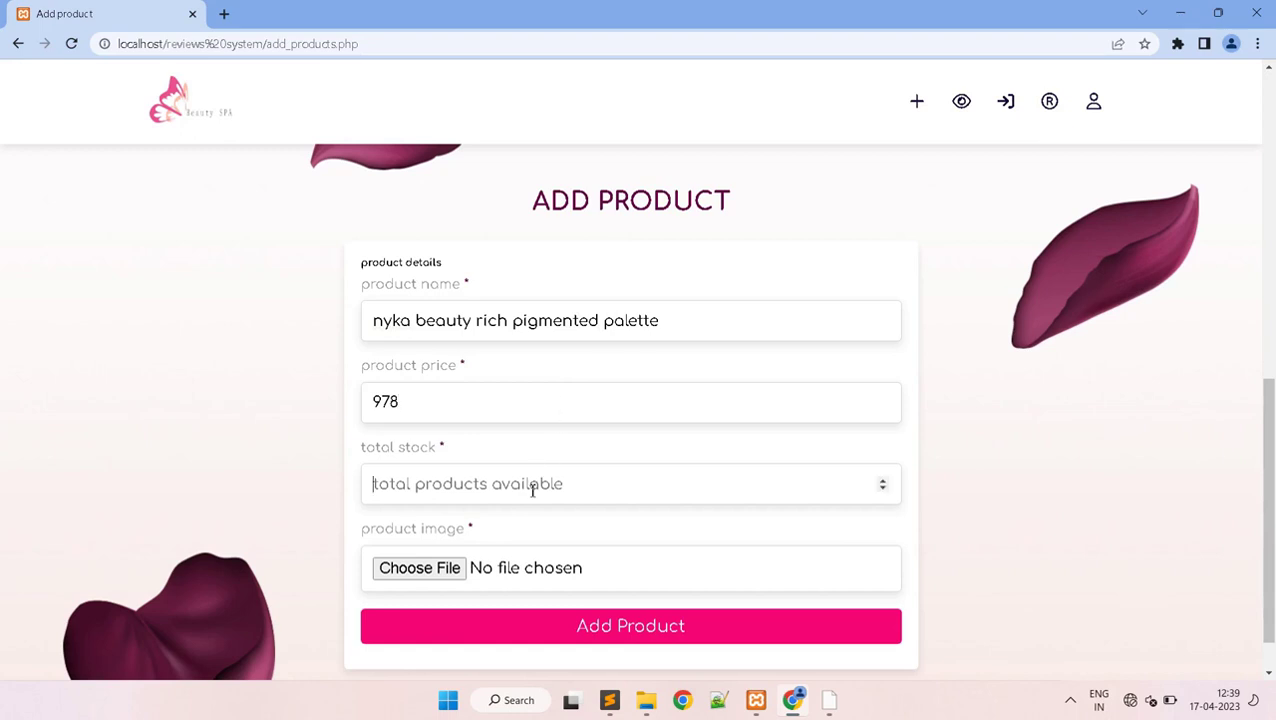
{"action": "type", "text": "5"}
- Attach 1.jpg as the picture and submit the rich pigmented palette product
{"action": "left_click", "coordinate": [452, 568]}
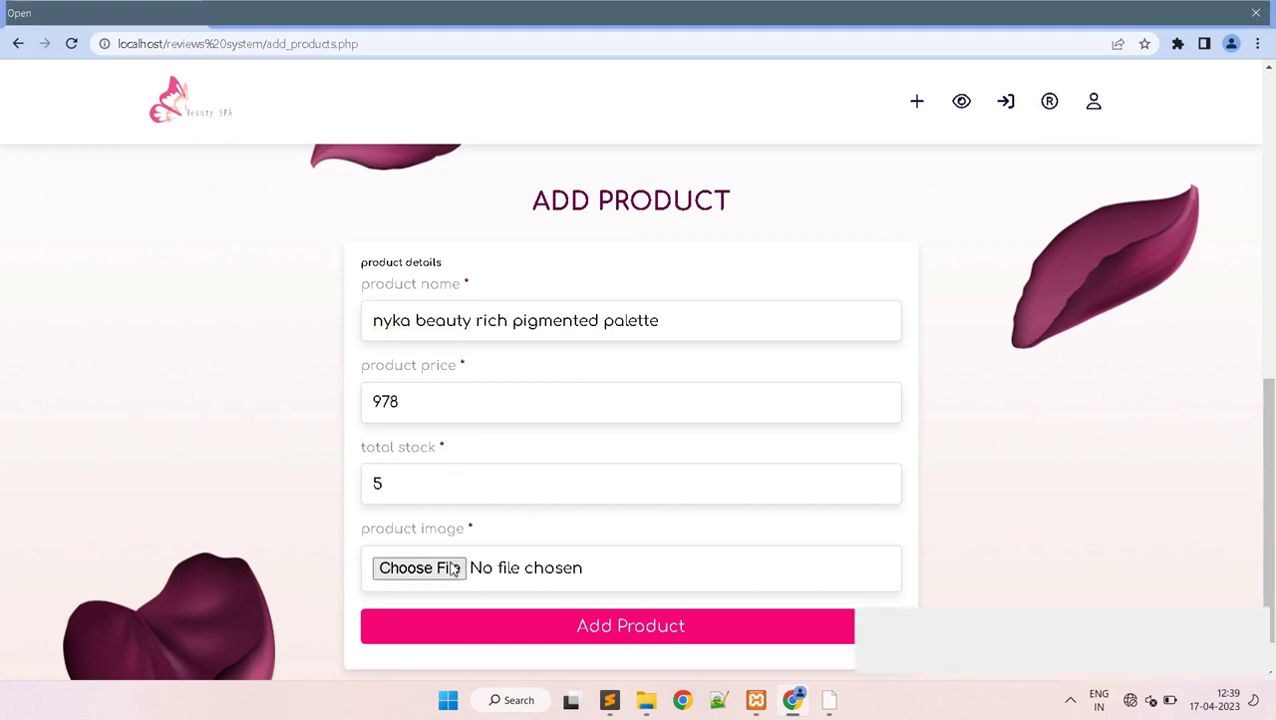
{"action": "left_click", "coordinate": [384, 148]}
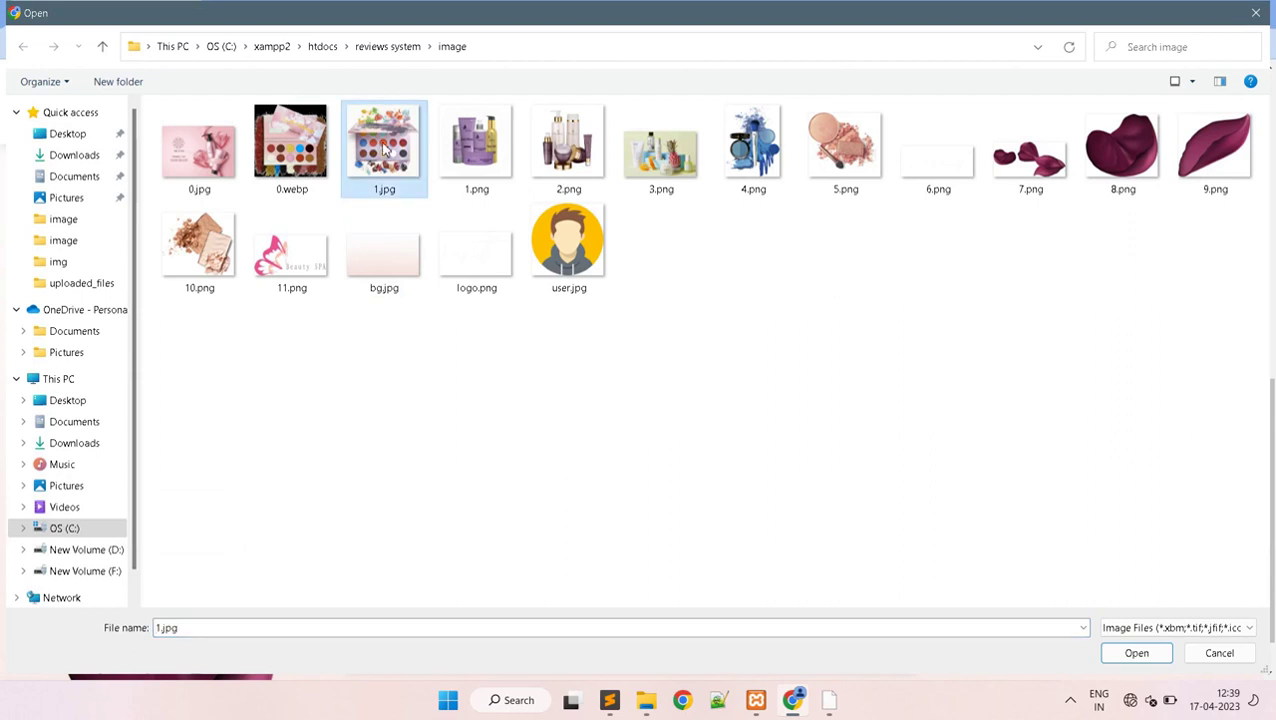
{"action": "left_click", "coordinate": [1154, 651]}
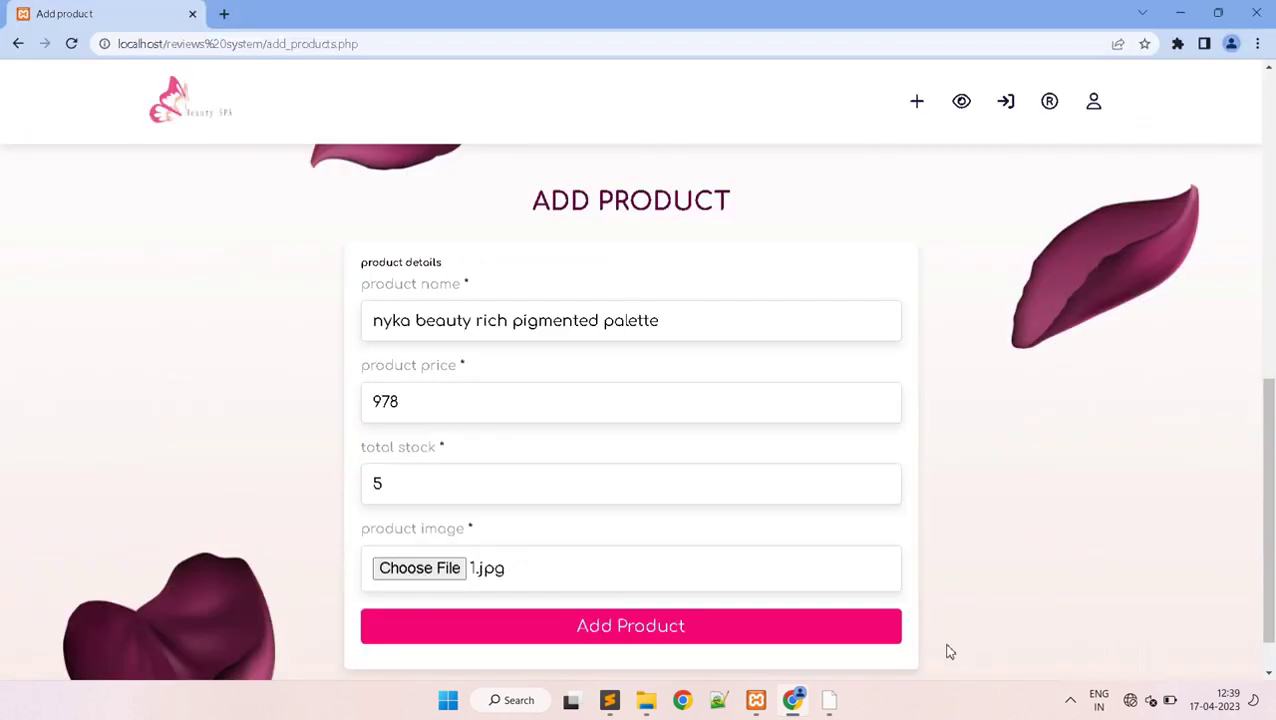
{"action": "left_click", "coordinate": [649, 627]}
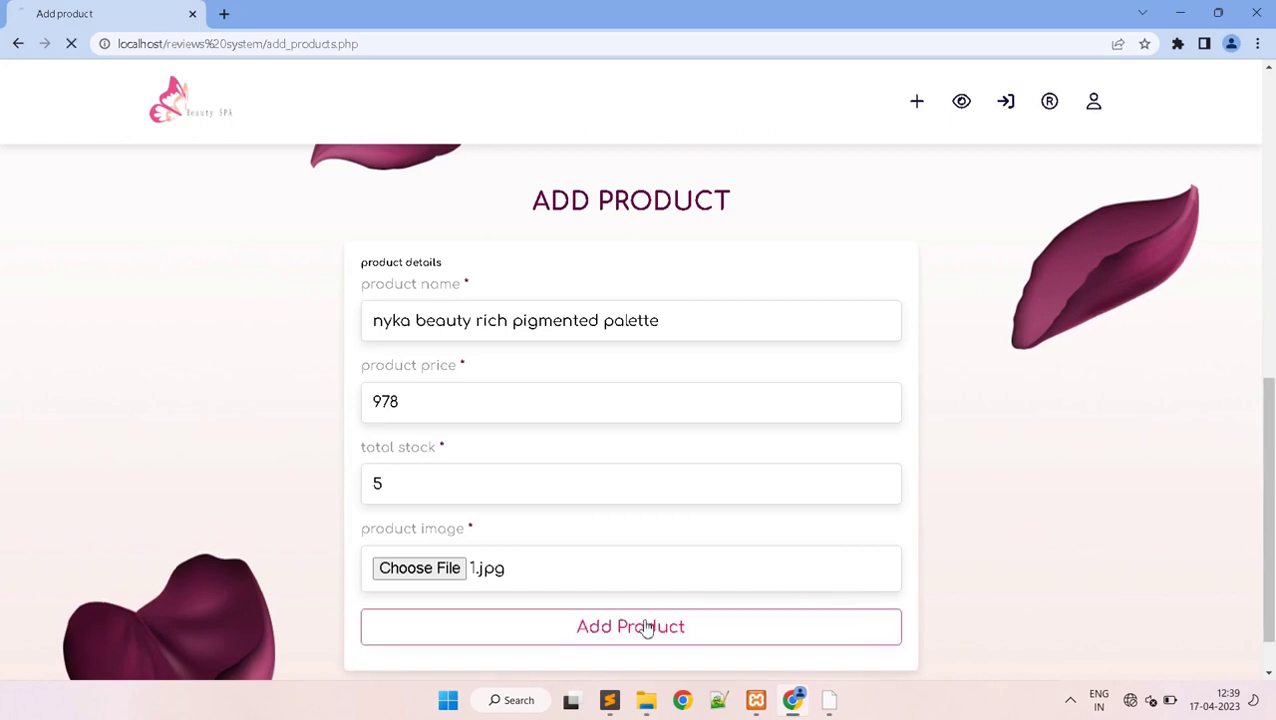
{"action": "left_click", "coordinate": [763, 458]}
{"action": "left_click_drag", "start_coordinate": [1272, 190], "coordinate": [1272, 604]}
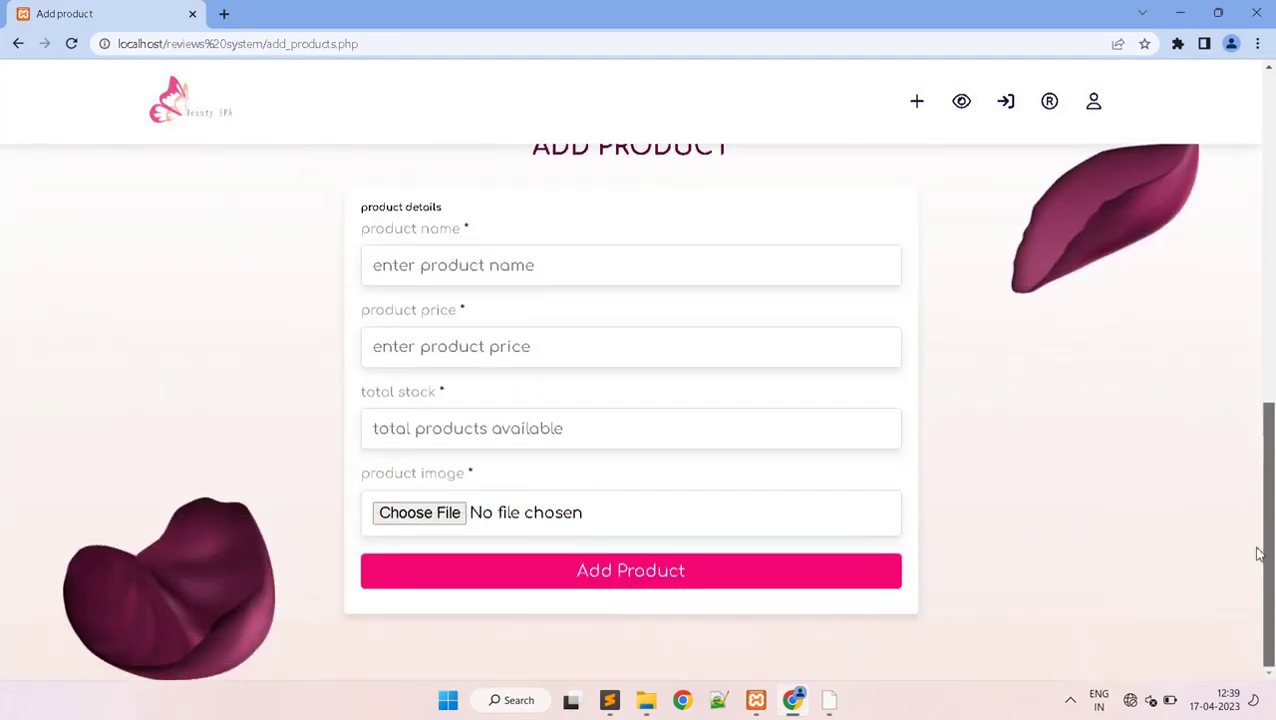
{"action": "scroll", "coordinate": [1210, 450], "scroll_direction": "up", "scroll_amount": 1}
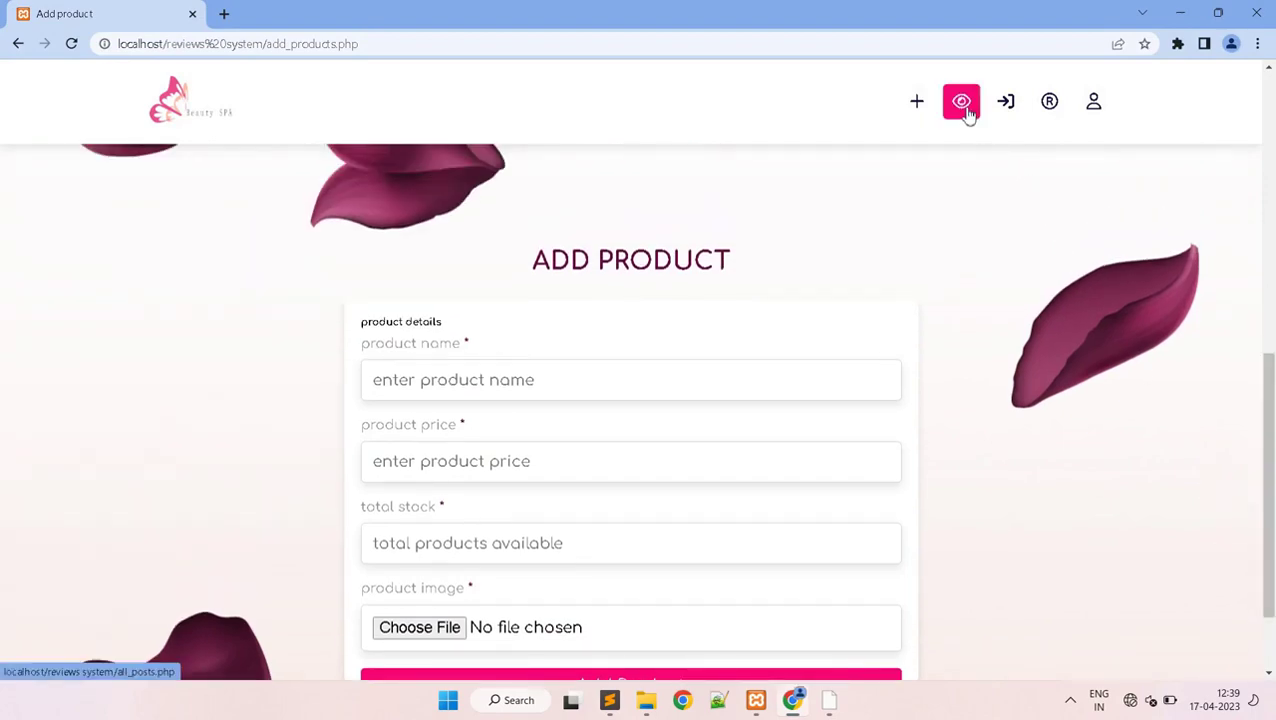
{"action": "left_click", "coordinate": [962, 104]}
{"action": "left_click_drag", "start_coordinate": [1268, 160], "coordinate": [1272, 586]}
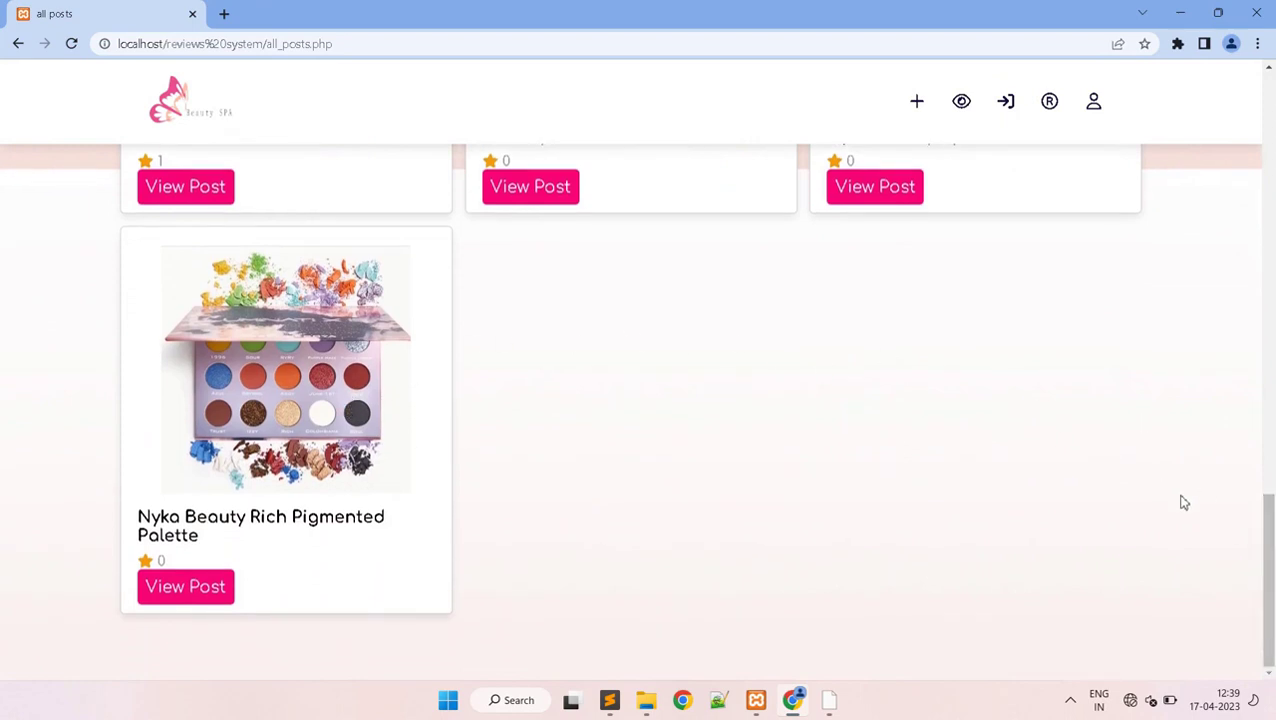
{"action": "scroll", "coordinate": [1266, 520], "scroll_direction": "up", "scroll_amount": 4}
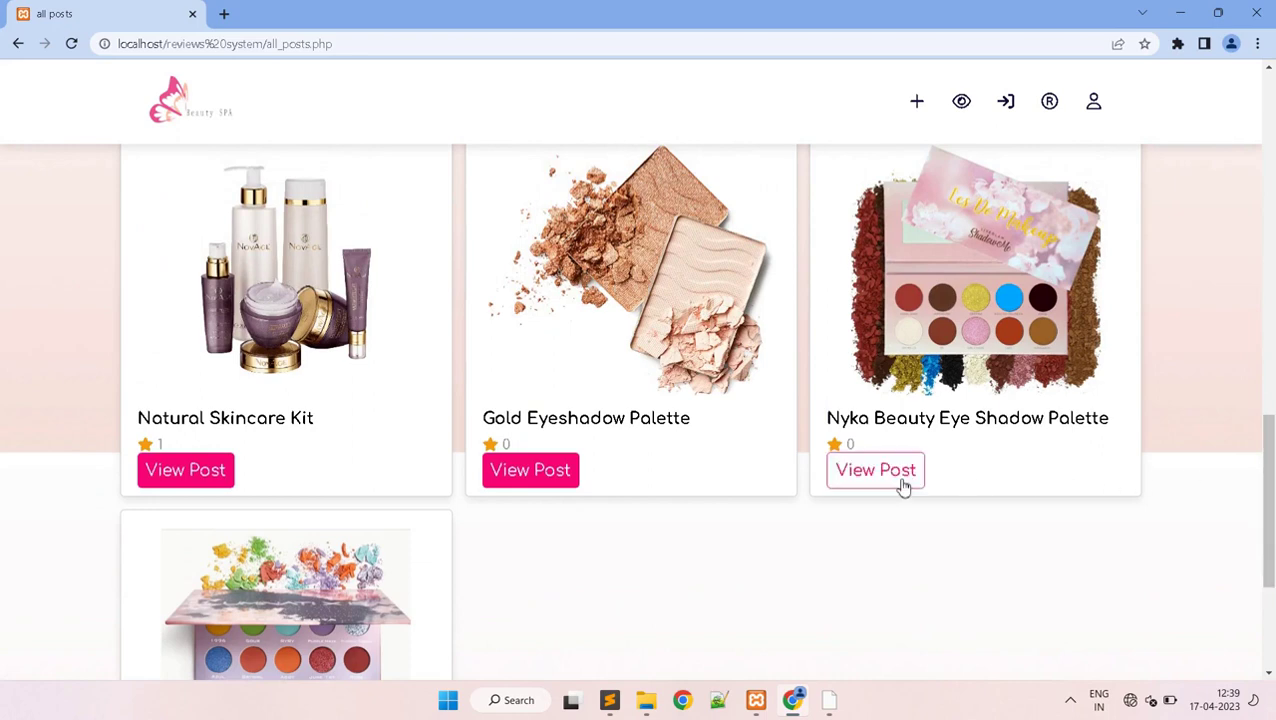
{"action": "left_click", "coordinate": [894, 478]}
{"action": "left_click_drag", "start_coordinate": [1266, 255], "coordinate": [1270, 505]}
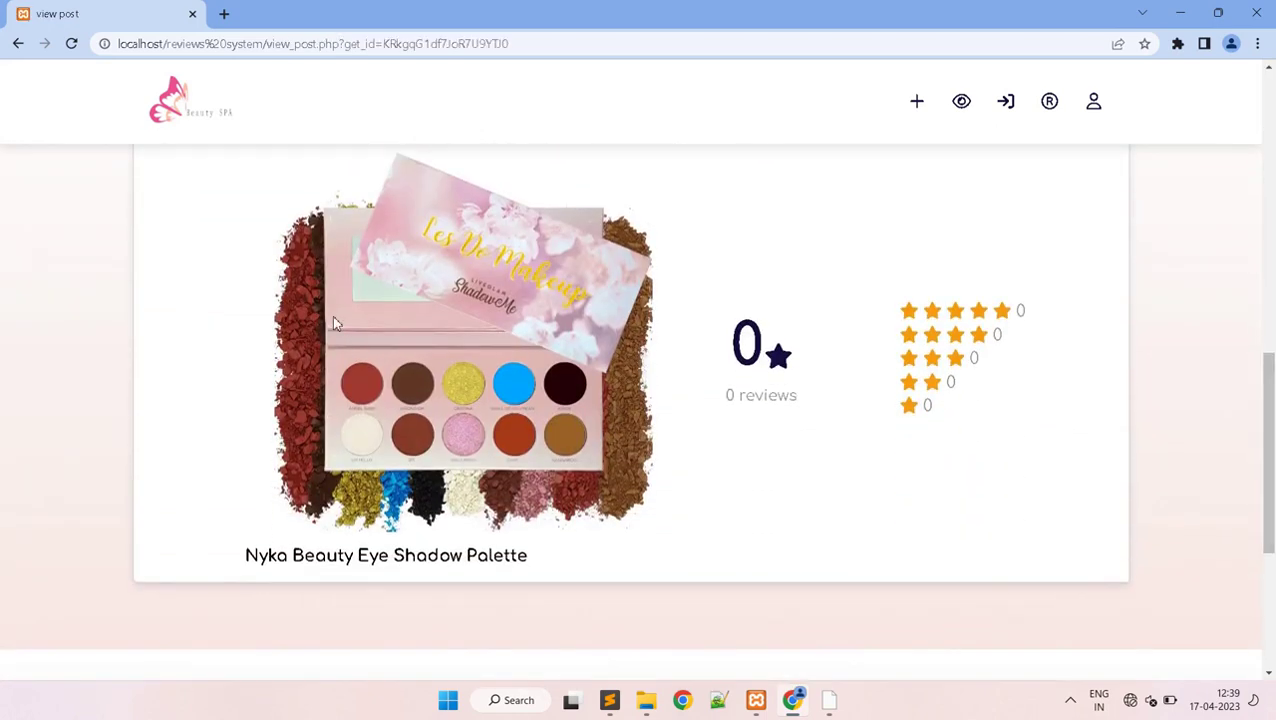
{"action": "left_click_drag", "start_coordinate": [1266, 362], "coordinate": [1270, 492]}
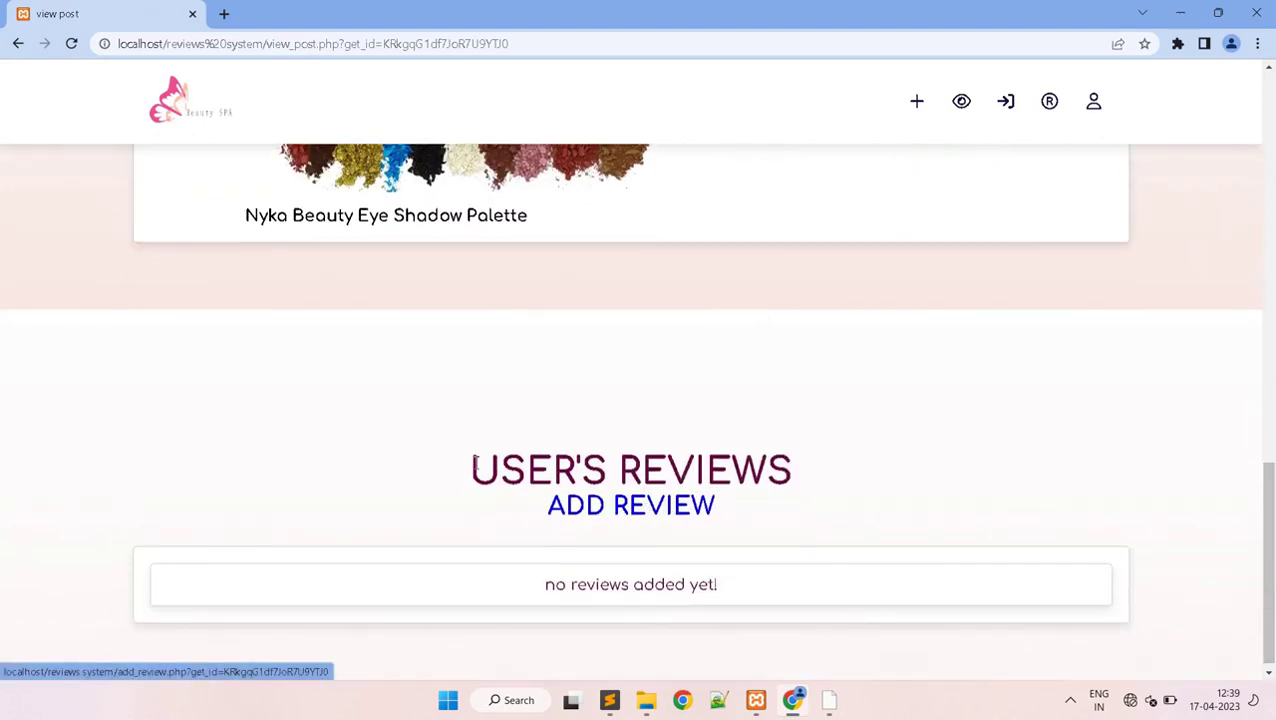
{"action": "left_click_drag", "start_coordinate": [1270, 513], "coordinate": [1272, 398]}
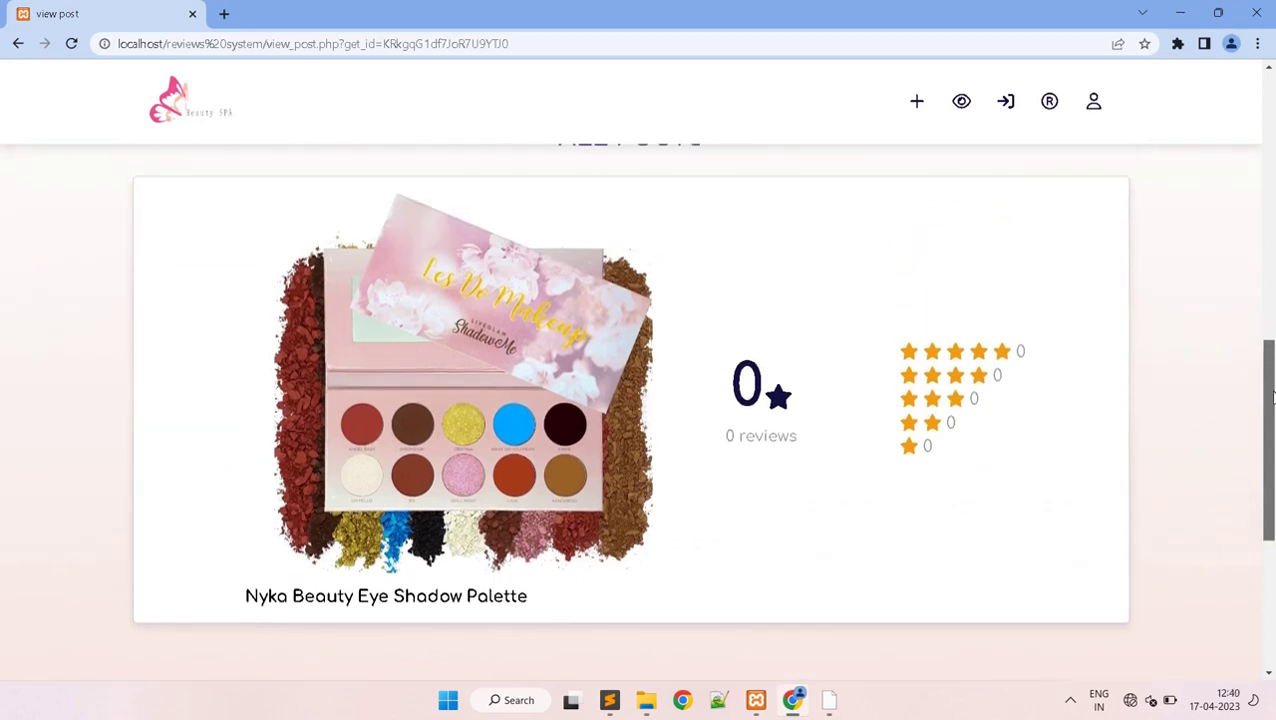
{"action": "left_click_drag", "start_coordinate": [1272, 398], "coordinate": [1166, 130]}
{"action": "left_click", "coordinate": [965, 108]}
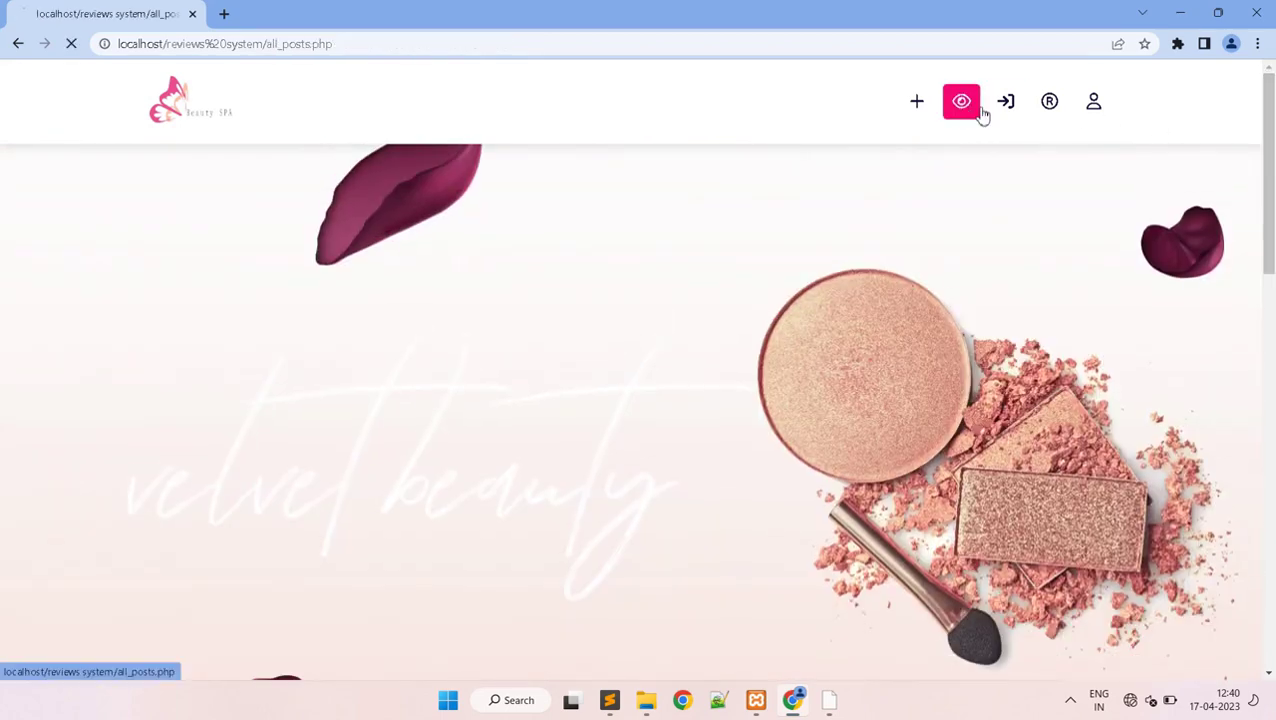
- View the Nyka Beauty Rich Pigmented Palette post, then return to all posts
{"action": "left_click_drag", "start_coordinate": [1270, 172], "coordinate": [1272, 597]}
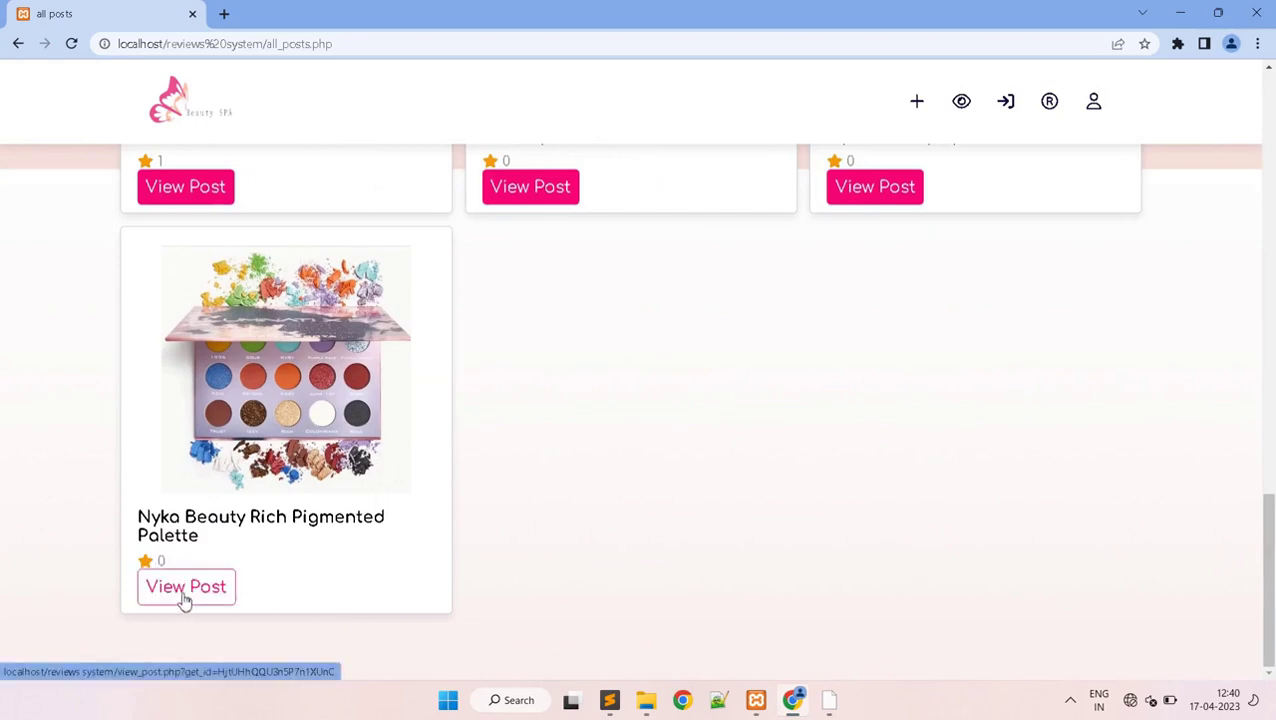
{"action": "left_click", "coordinate": [182, 592]}
{"action": "left_click_drag", "start_coordinate": [1272, 180], "coordinate": [1151, 131]}
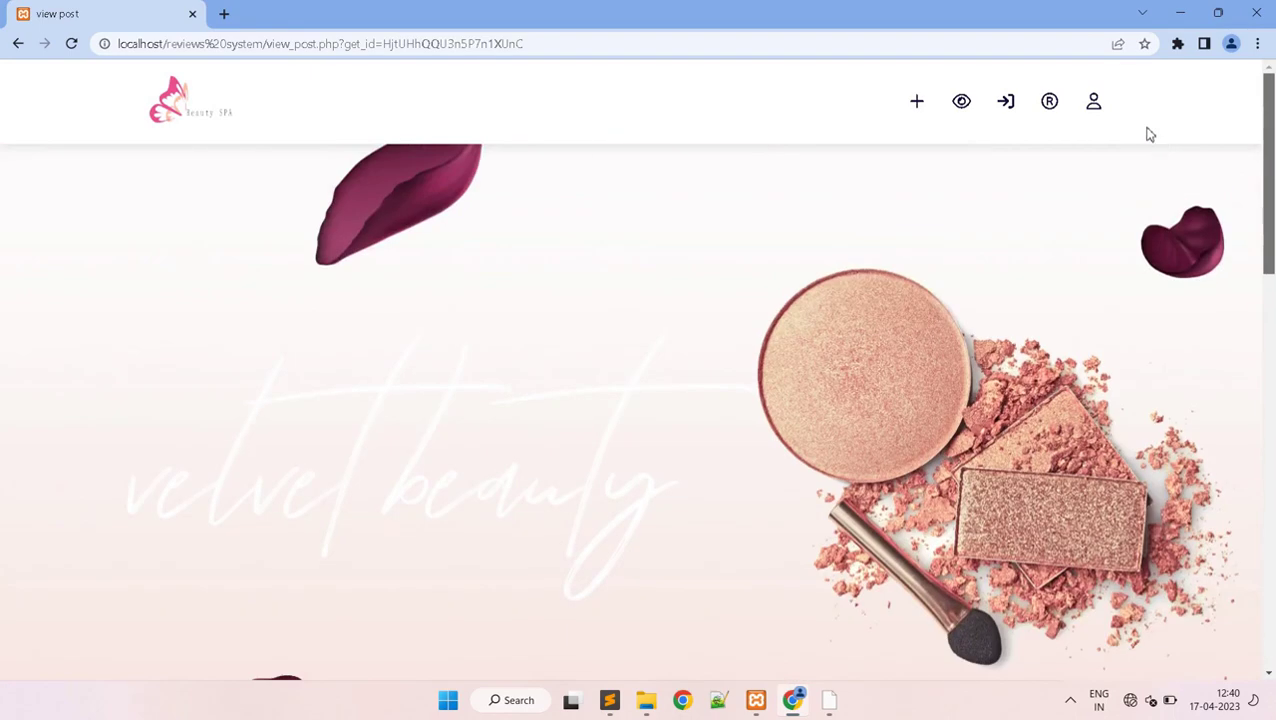
{"action": "left_click", "coordinate": [968, 110]}
- Open the Blue Eyeshadow Palette post and scroll down to USER'S REVIEWS
{"action": "left_click_drag", "start_coordinate": [1270, 205], "coordinate": [1265, 395]}
{"action": "left_click", "coordinate": [512, 492]}
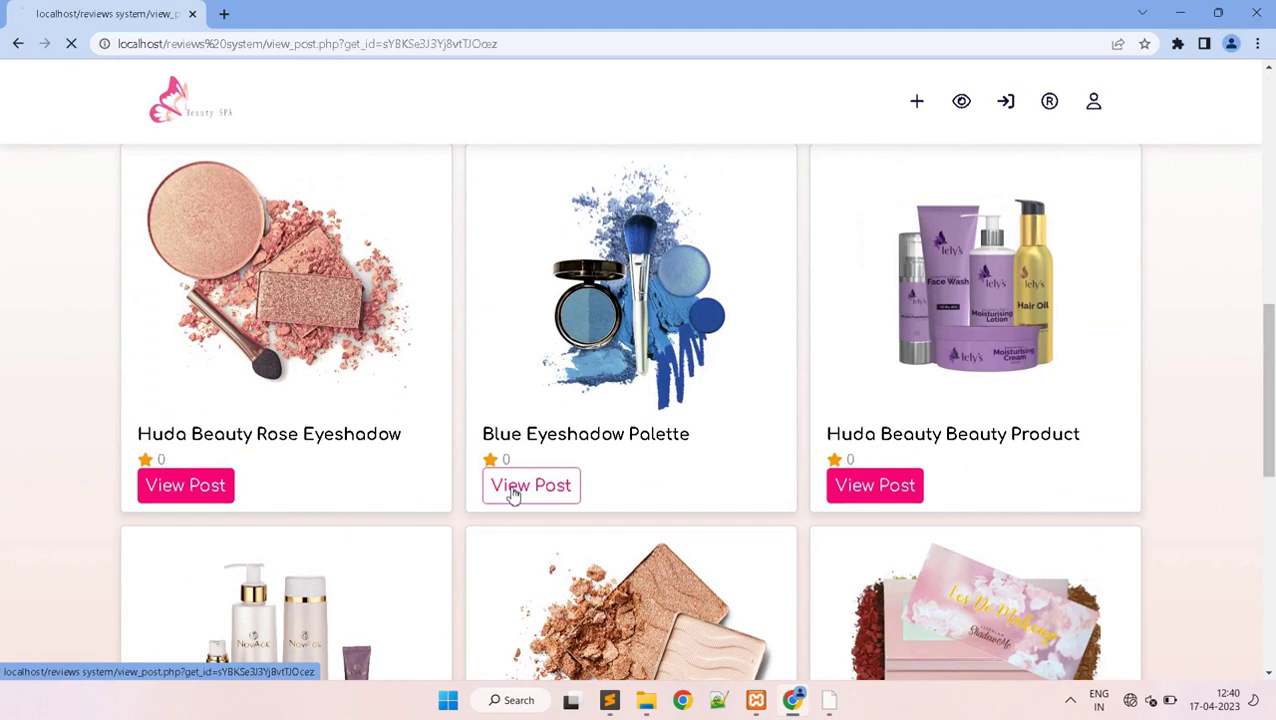
{"action": "left_click_drag", "start_coordinate": [1268, 165], "coordinate": [1141, 180]}
{"action": "left_click_drag", "start_coordinate": [1266, 165], "coordinate": [1150, 505]}
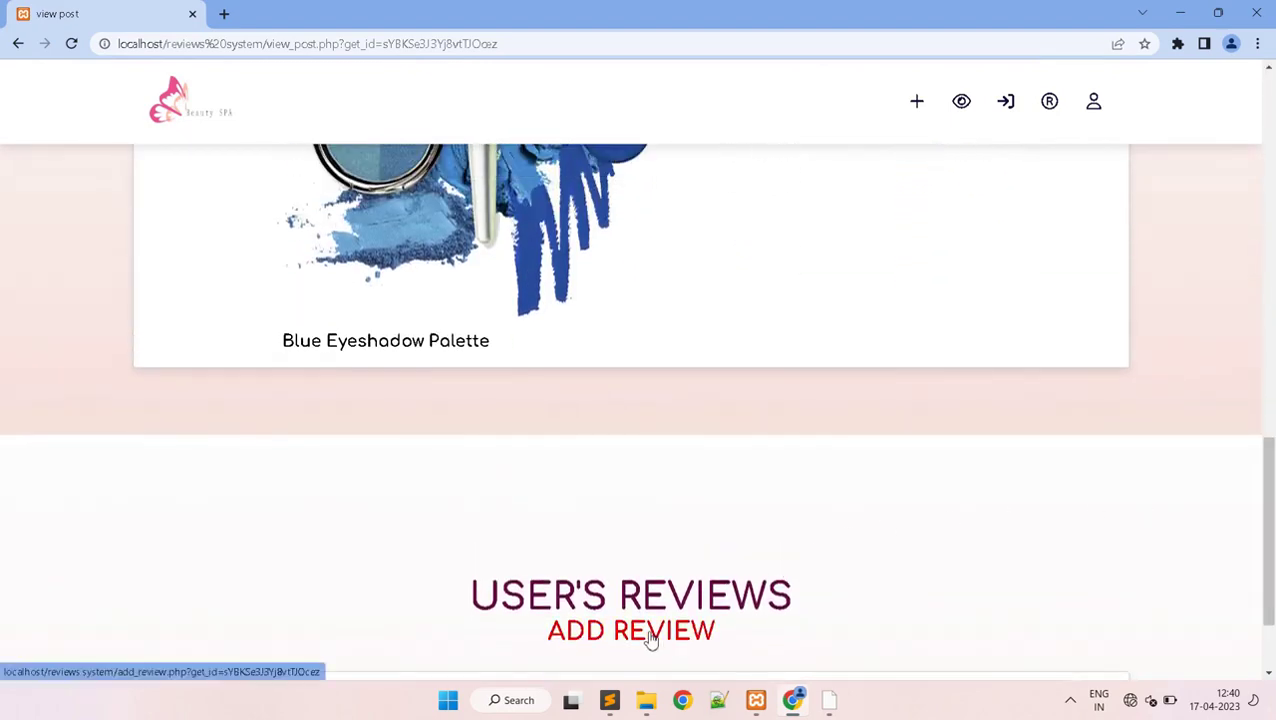
- Write a review titled 'blue eyeshadoow' with the description 'nice pigmented long lasting'
{"action": "left_click", "coordinate": [650, 638]}
{"action": "left_click_drag", "start_coordinate": [1267, 188], "coordinate": [1256, 495]}
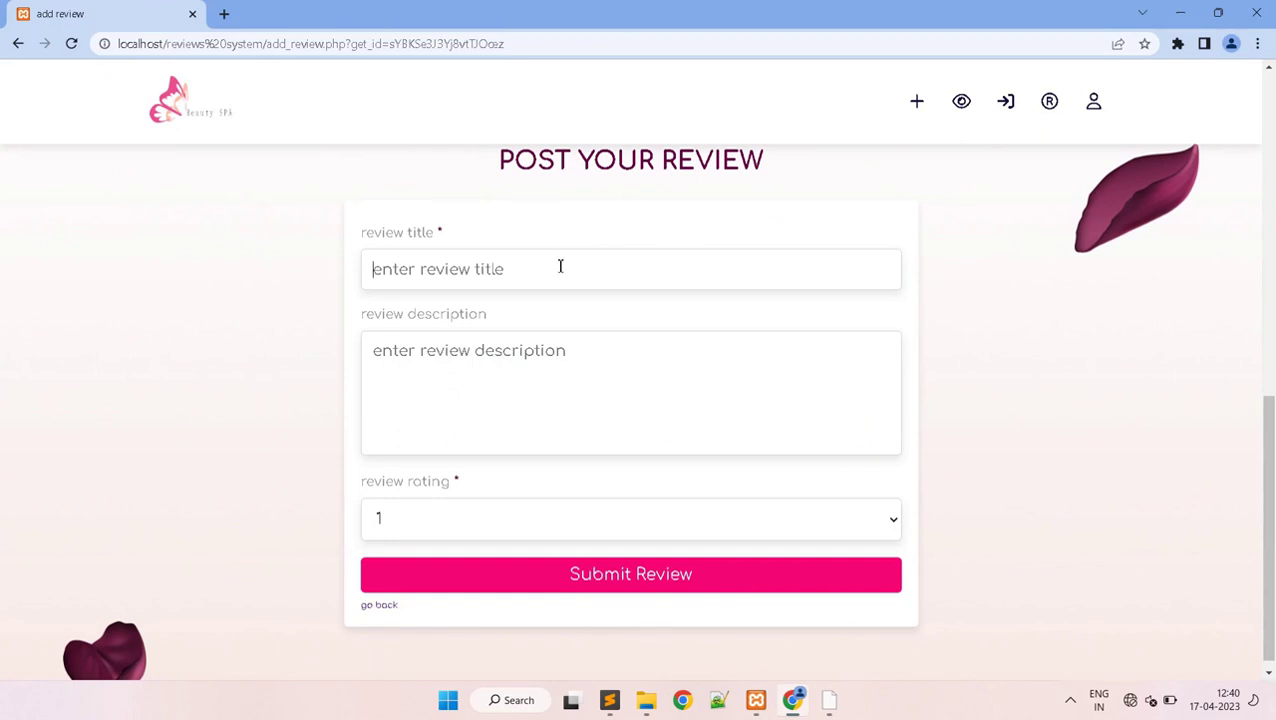
{"action": "type", "text": "b"}
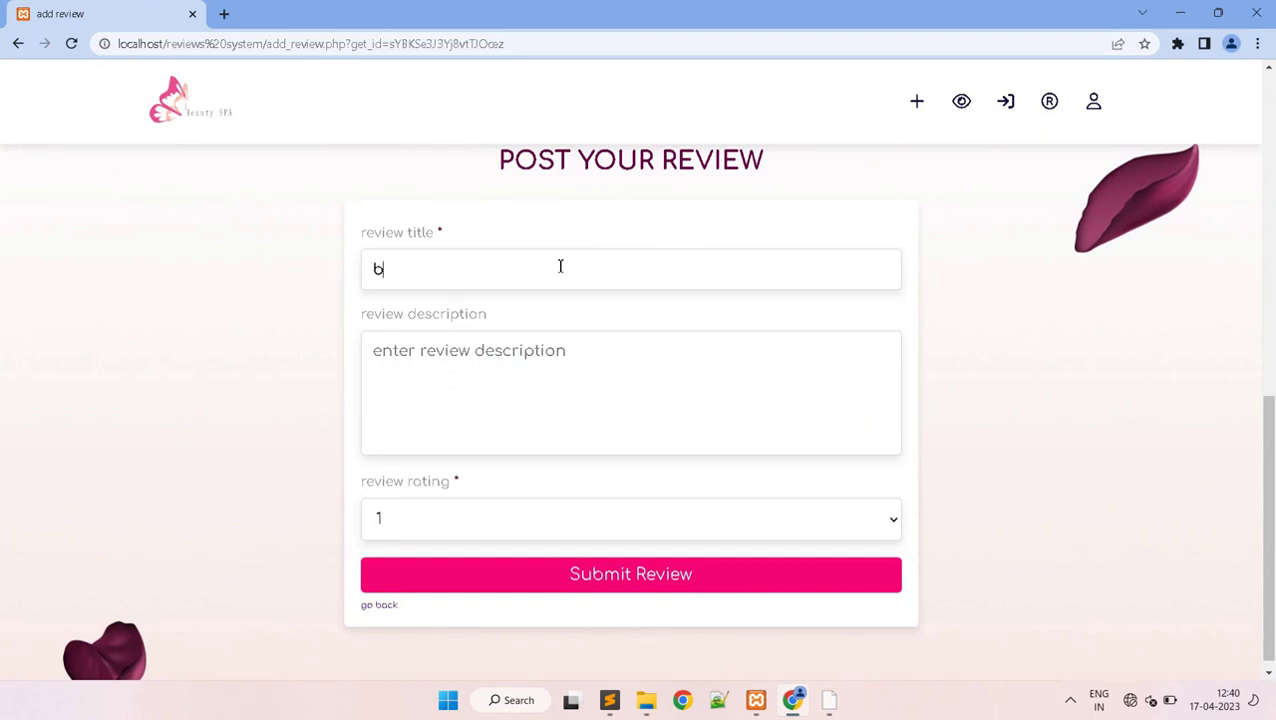
{"action": "type", "text": "lue eyeshadoow"}
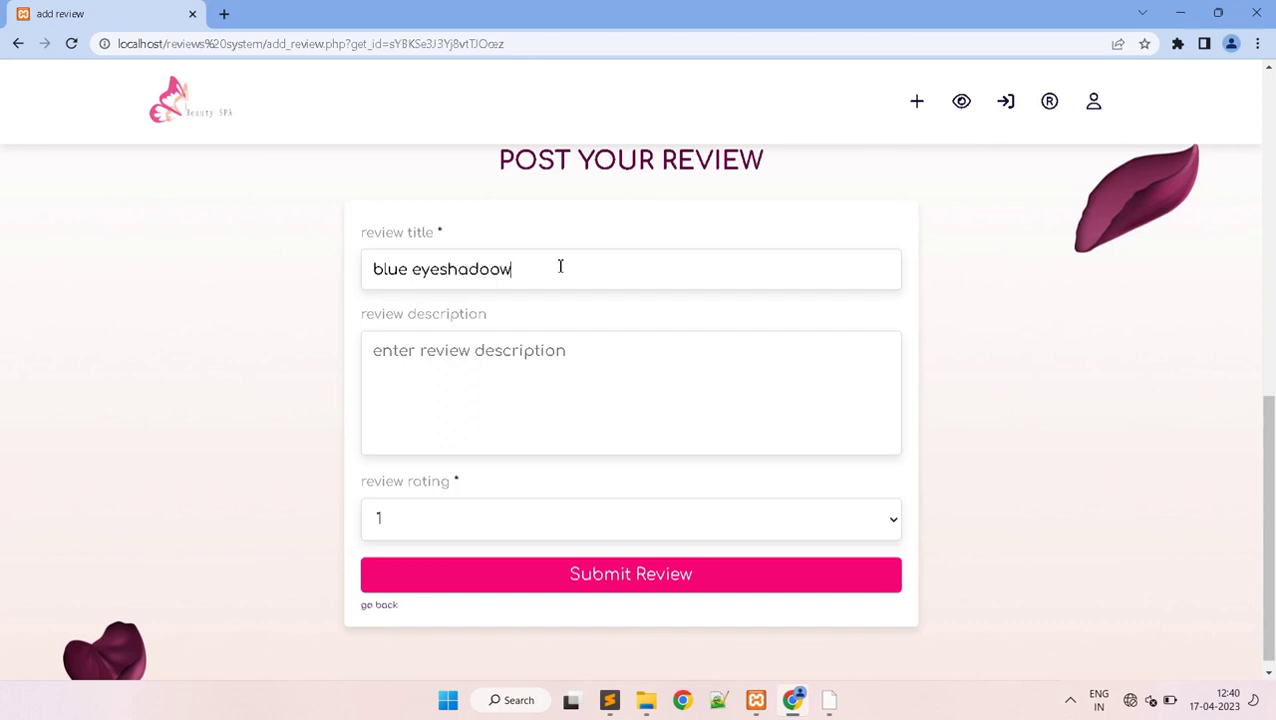
{"action": "left_click", "coordinate": [510, 361]}
{"action": "type", "text": "nice pigmented long lasting"}
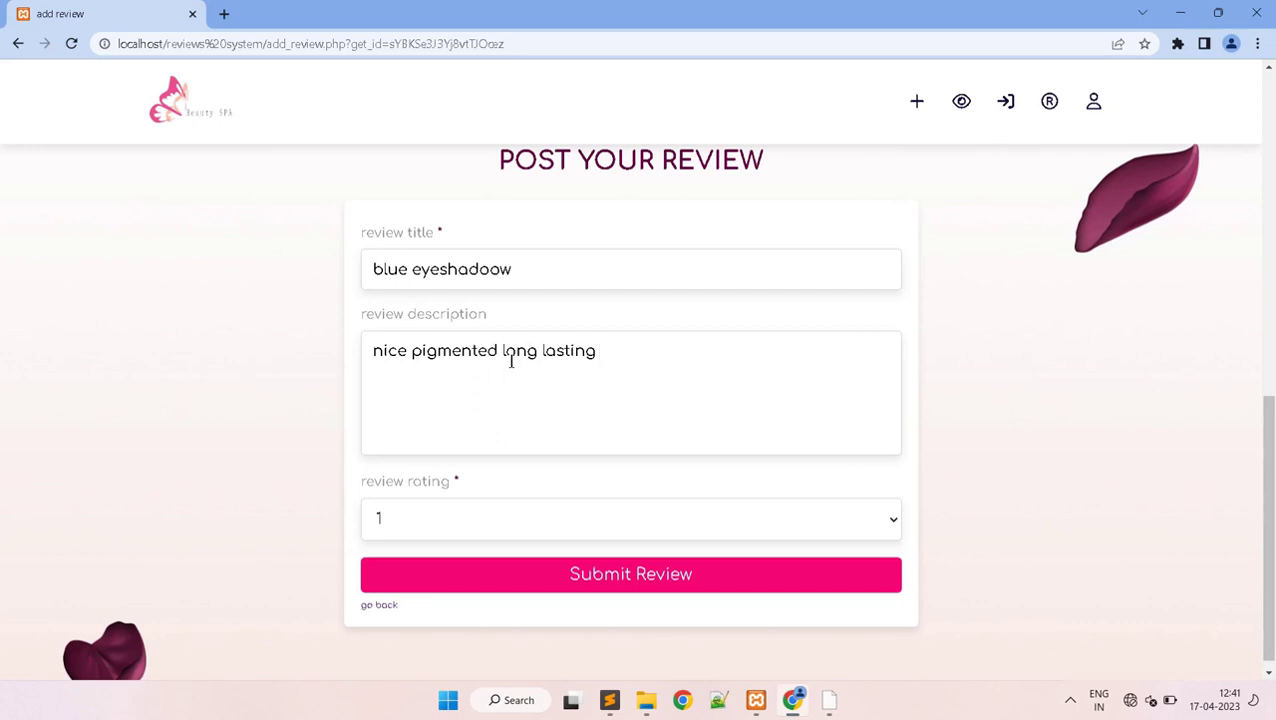
- Rate the review 5, submit it, and dismiss the 'Please login first!' warning
{"action": "left_click", "coordinate": [428, 518]}
{"action": "left_click", "coordinate": [382, 616]}
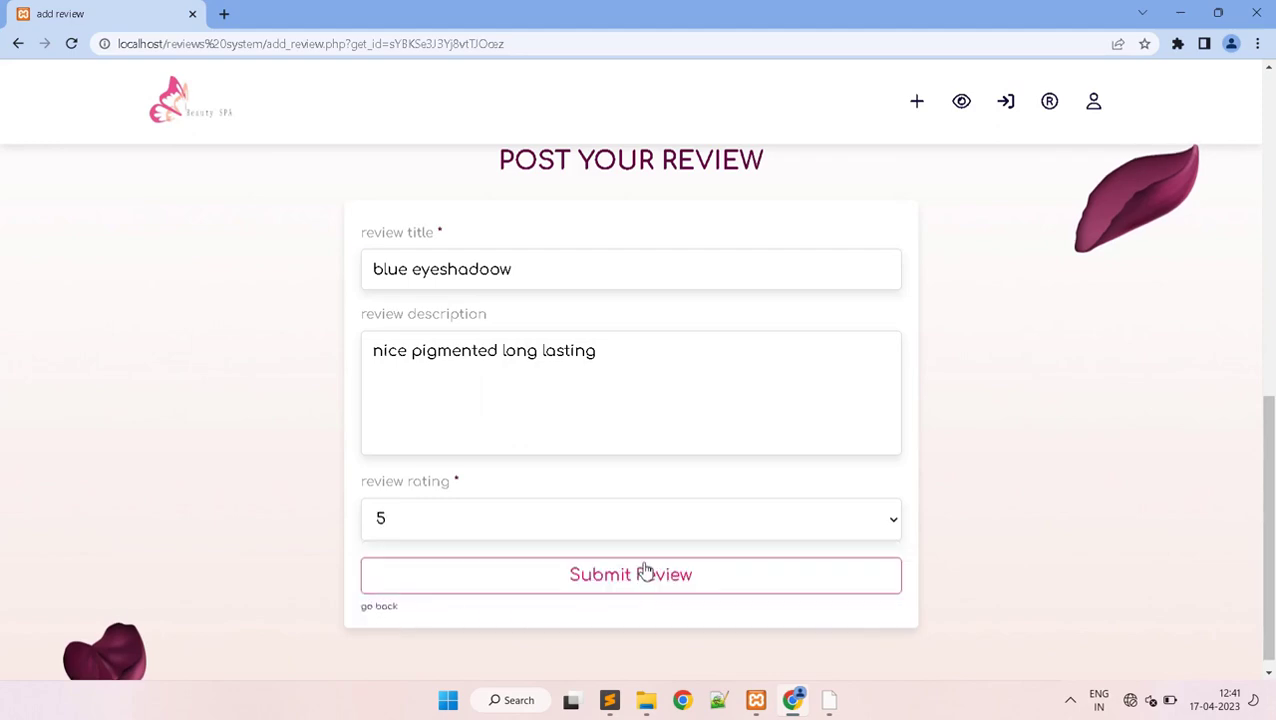
{"action": "left_click", "coordinate": [645, 572]}
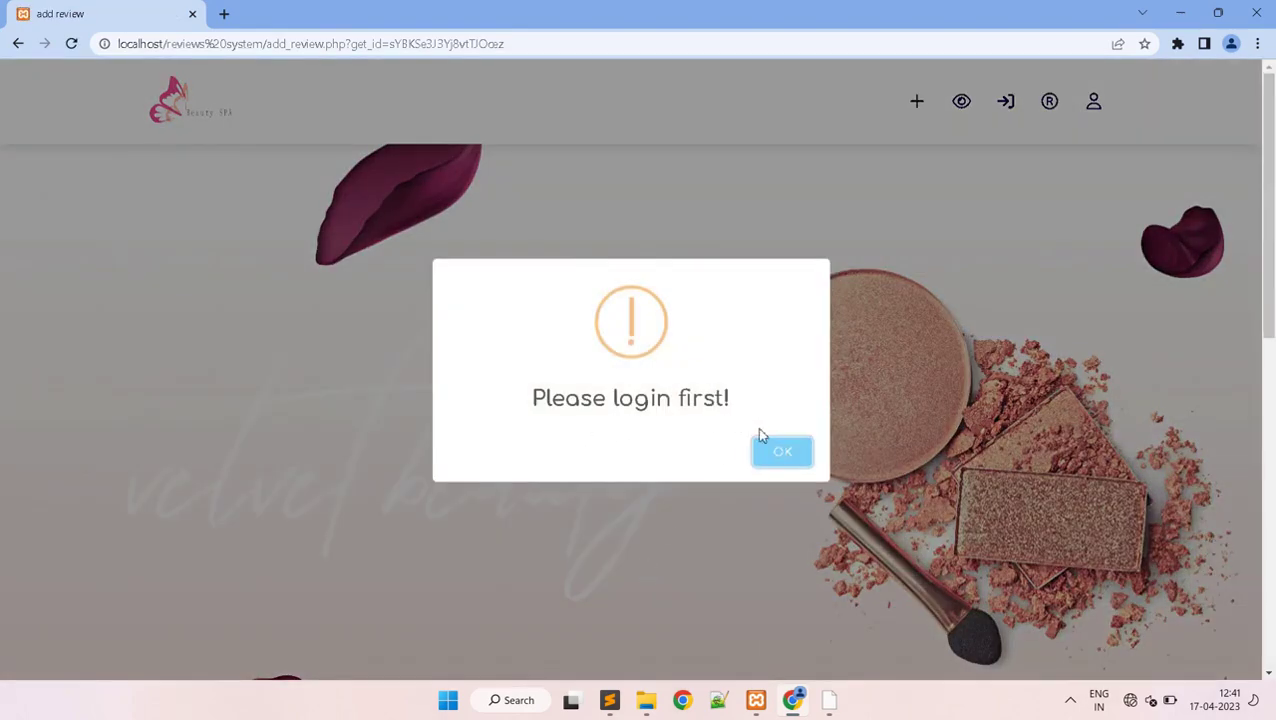
{"action": "left_click", "coordinate": [769, 462]}
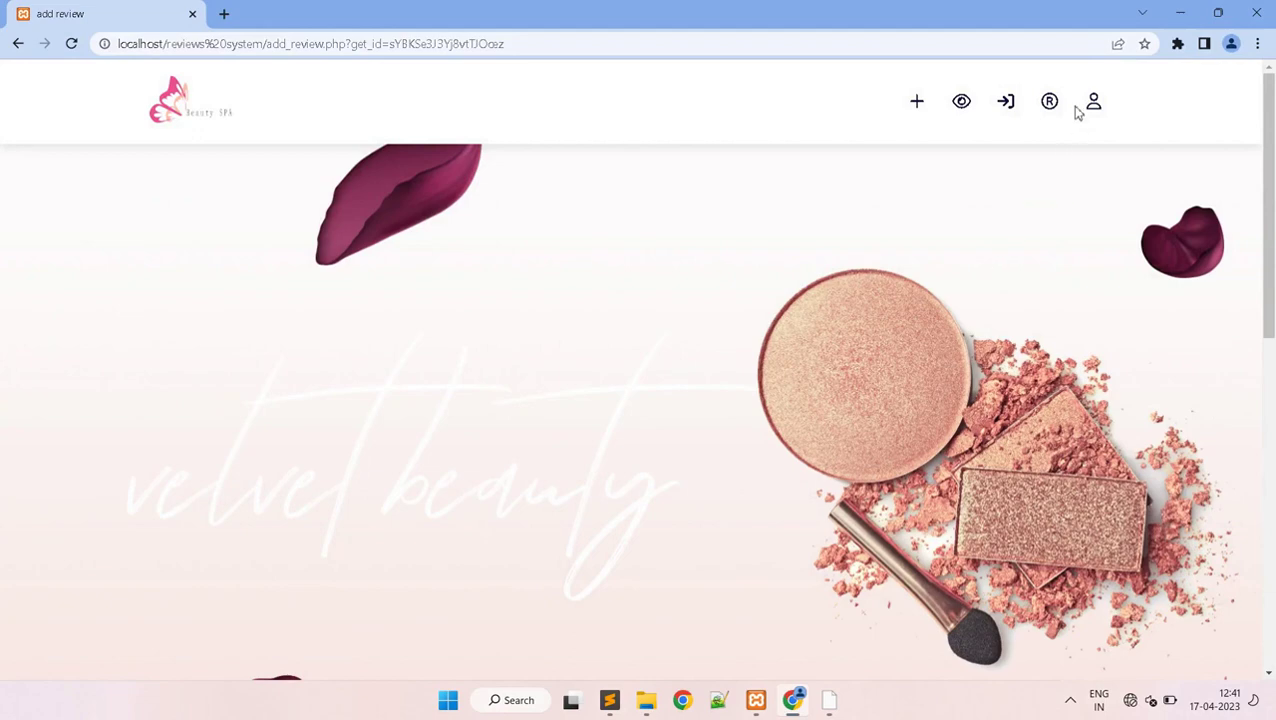
- Open the registration page and fill the new account's name and e-mail from autofill
{"action": "left_click", "coordinate": [1054, 110]}
{"action": "left_click_drag", "start_coordinate": [1270, 97], "coordinate": [1270, 415]}
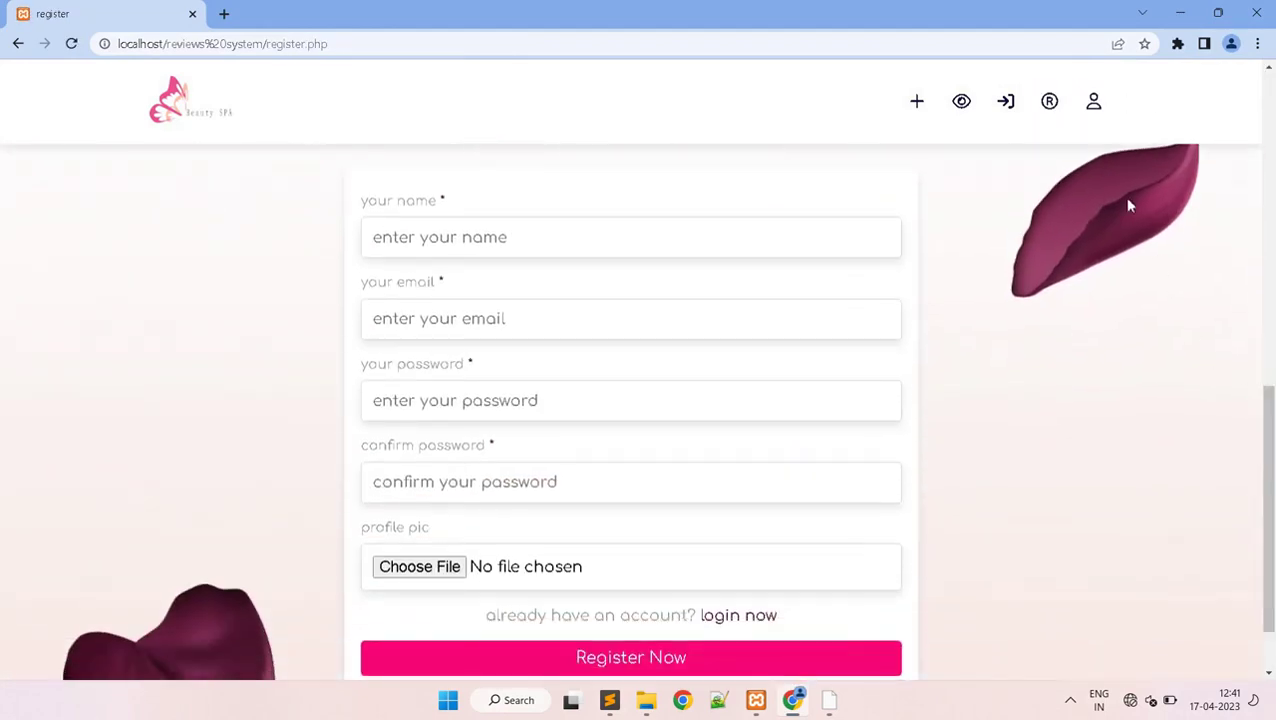
{"action": "left_click", "coordinate": [1105, 115]}
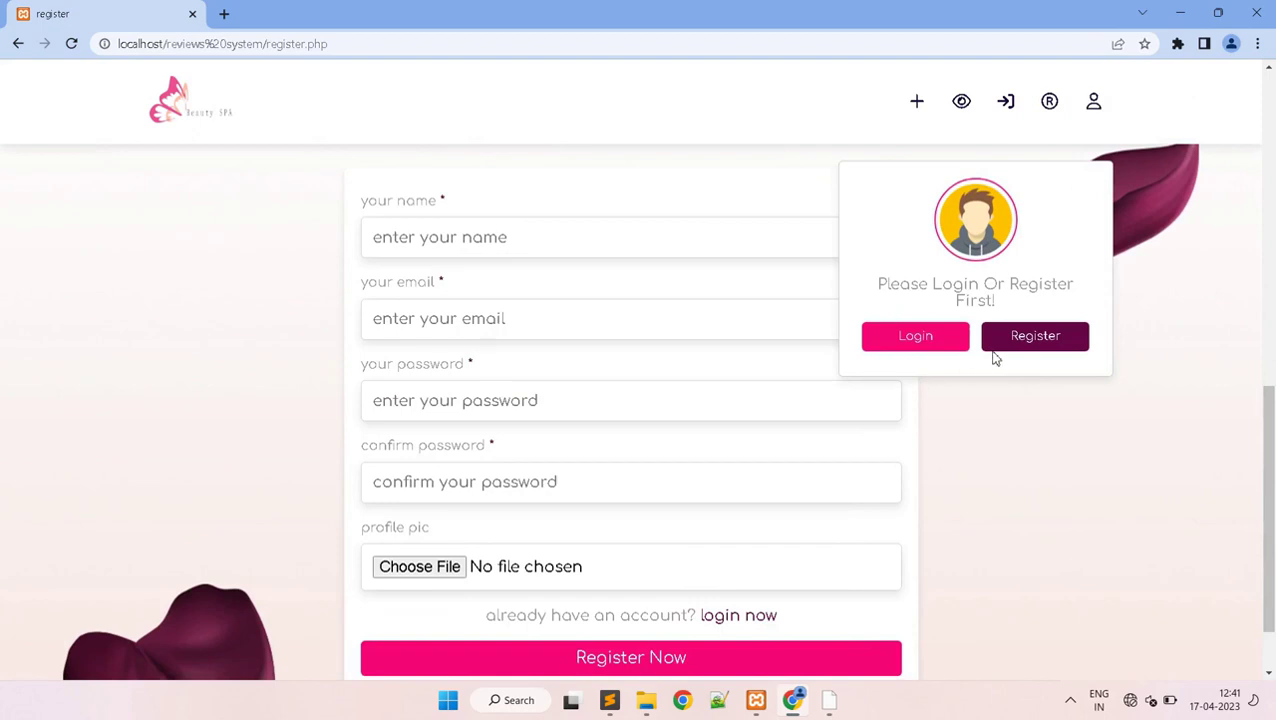
{"action": "left_click", "coordinate": [1096, 106]}
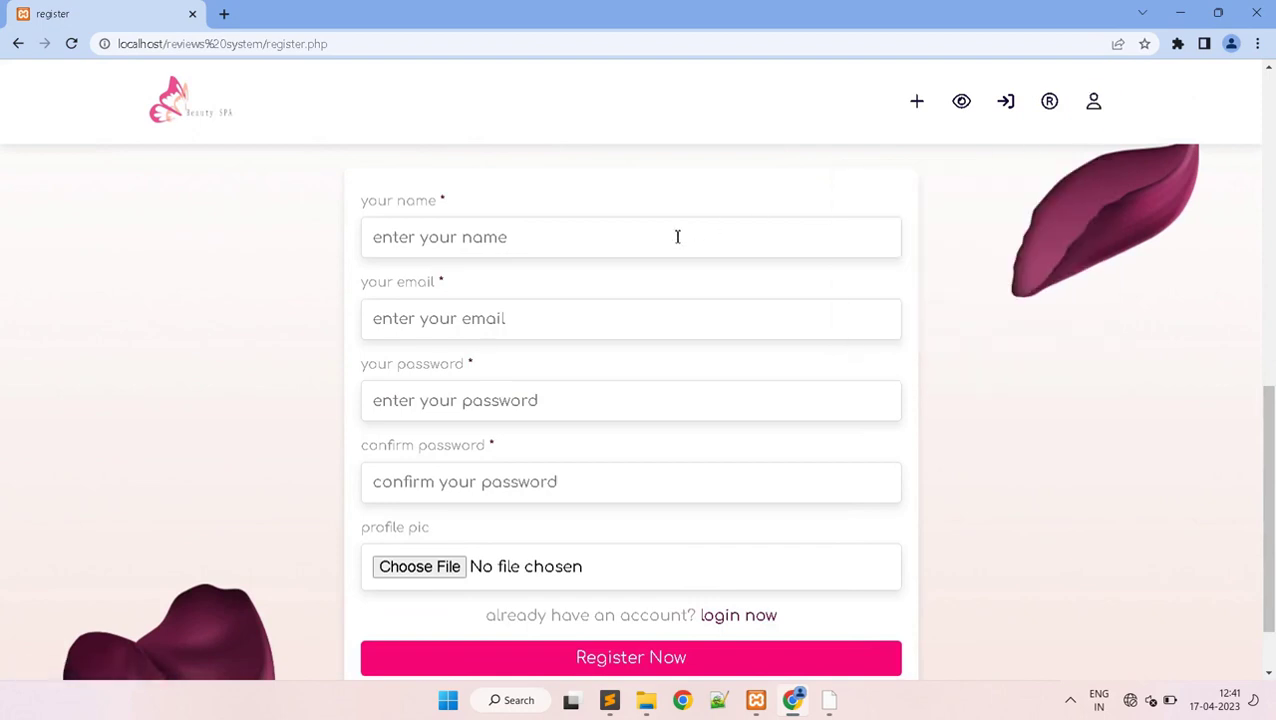
{"action": "left_click", "coordinate": [664, 238]}
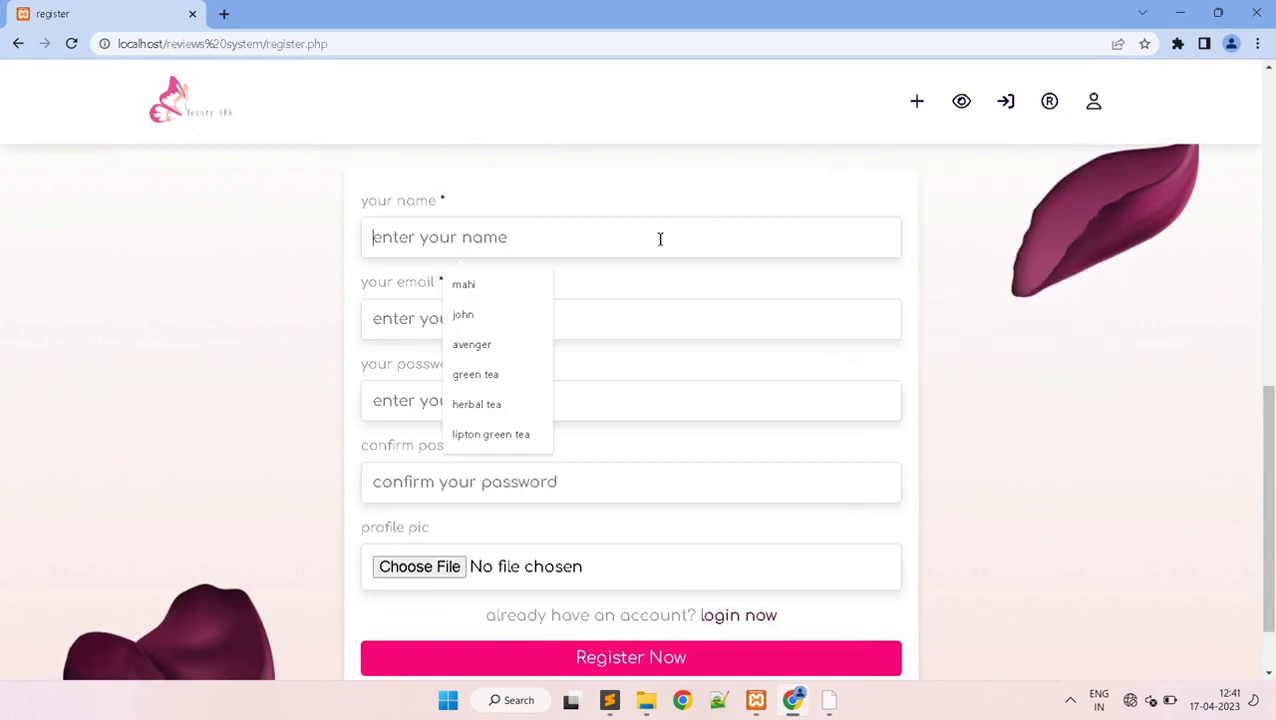
{"action": "left_click", "coordinate": [500, 316]}
{"action": "left_click", "coordinate": [467, 319]}
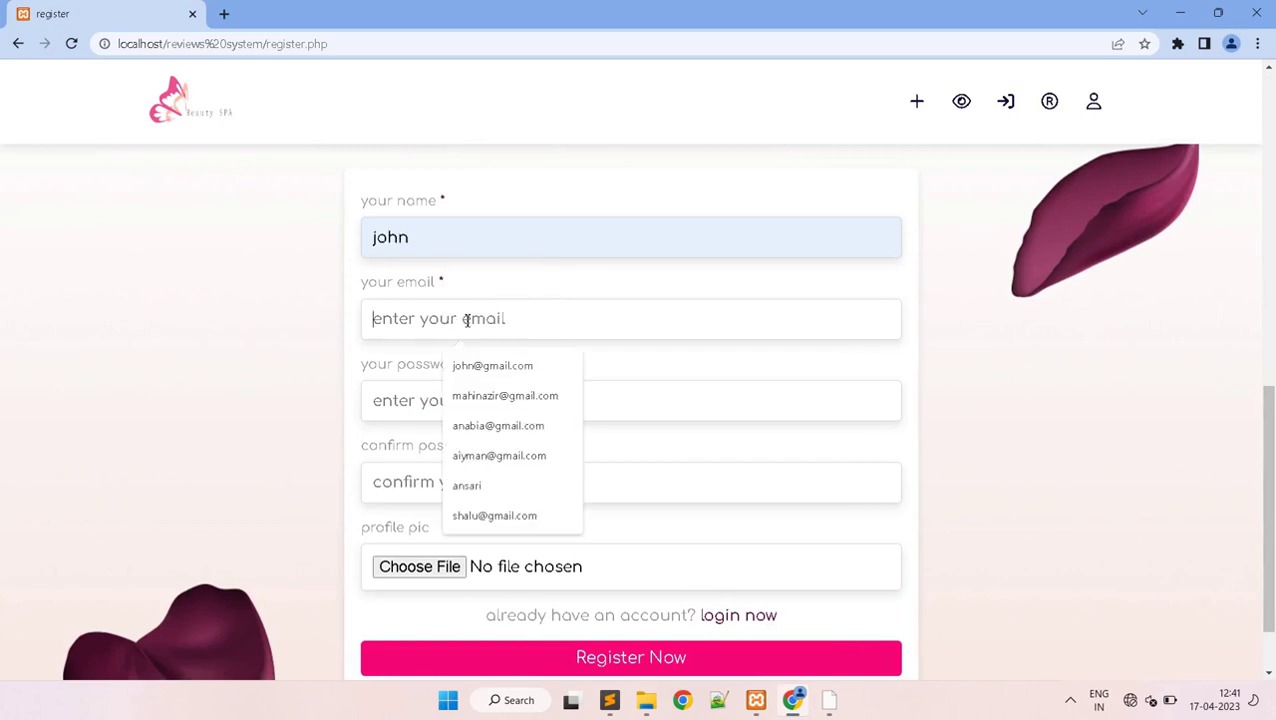
{"action": "left_click", "coordinate": [468, 365]}
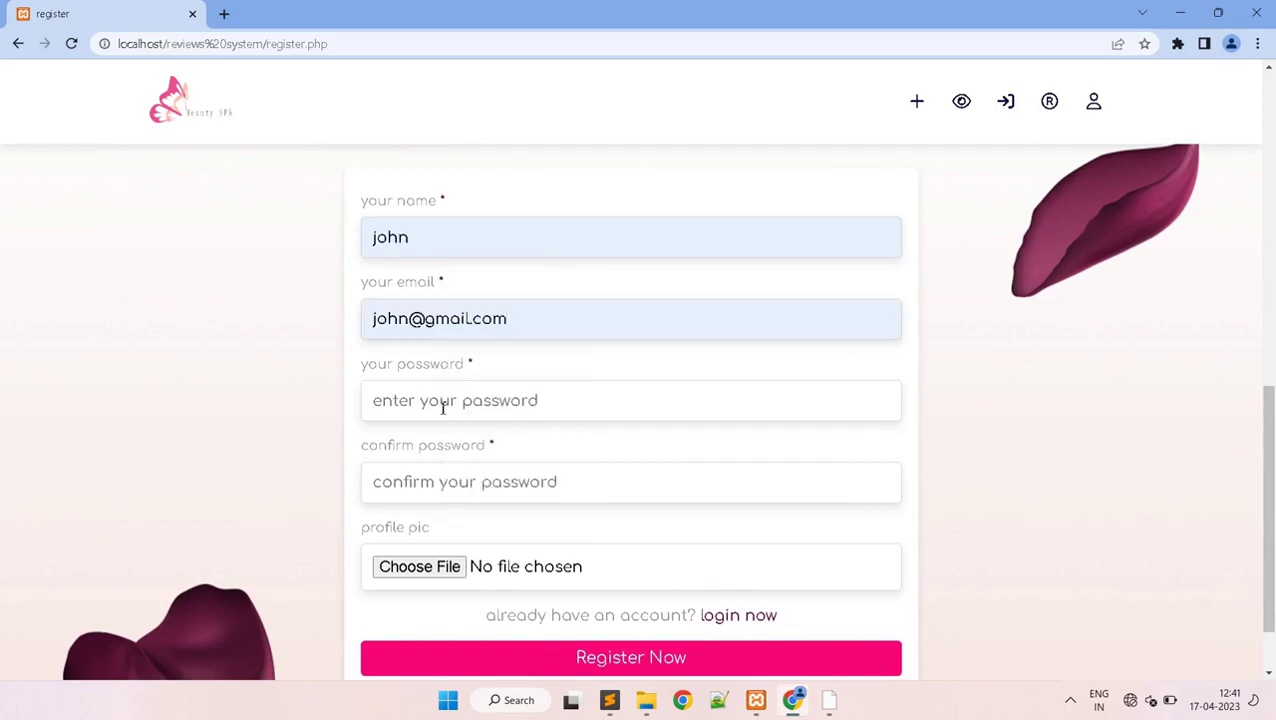
- Type the account password in both password fields and open the profile picture file picker
{"action": "left_click", "coordinate": [443, 407]}
{"action": "type", "text": "1"}
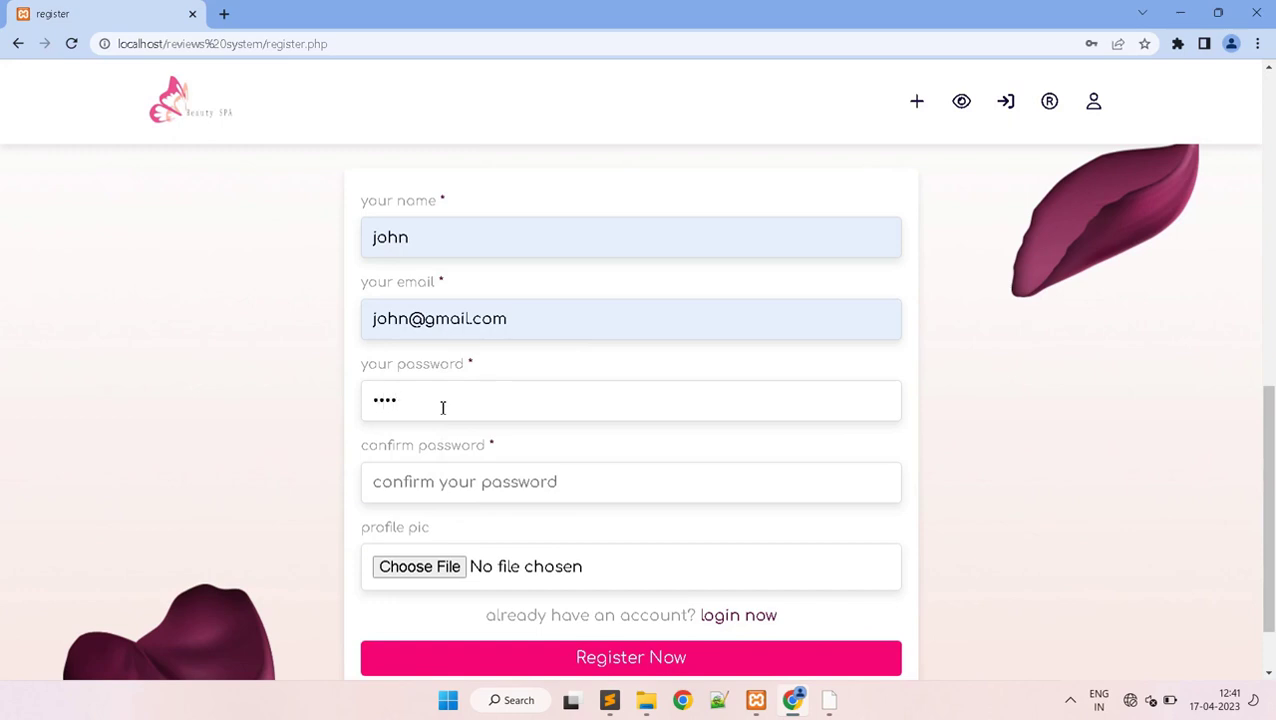
{"action": "left_click", "coordinate": [458, 486]}
{"action": "type", "text": "1"}
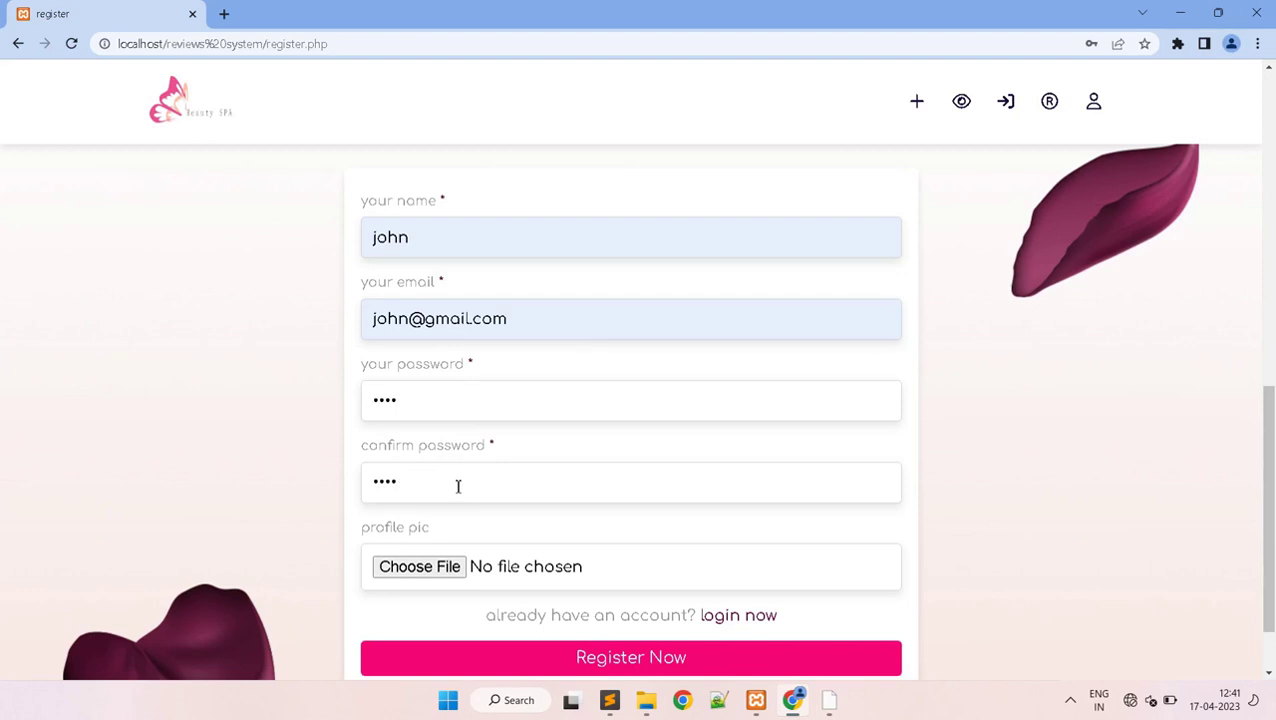
{"action": "left_click", "coordinate": [441, 567]}
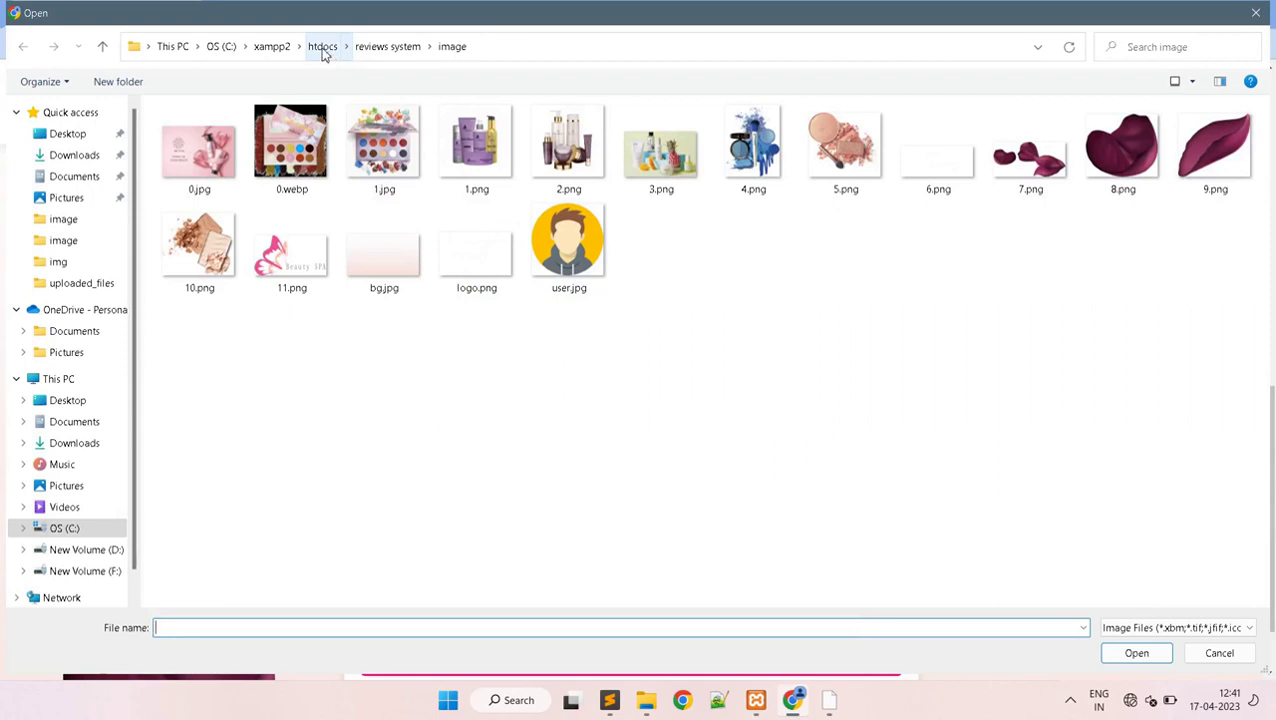
- Browse to htdocs > AllProjects > blog_web > image and attach profile-img.png
{"action": "left_click", "coordinate": [323, 50]}
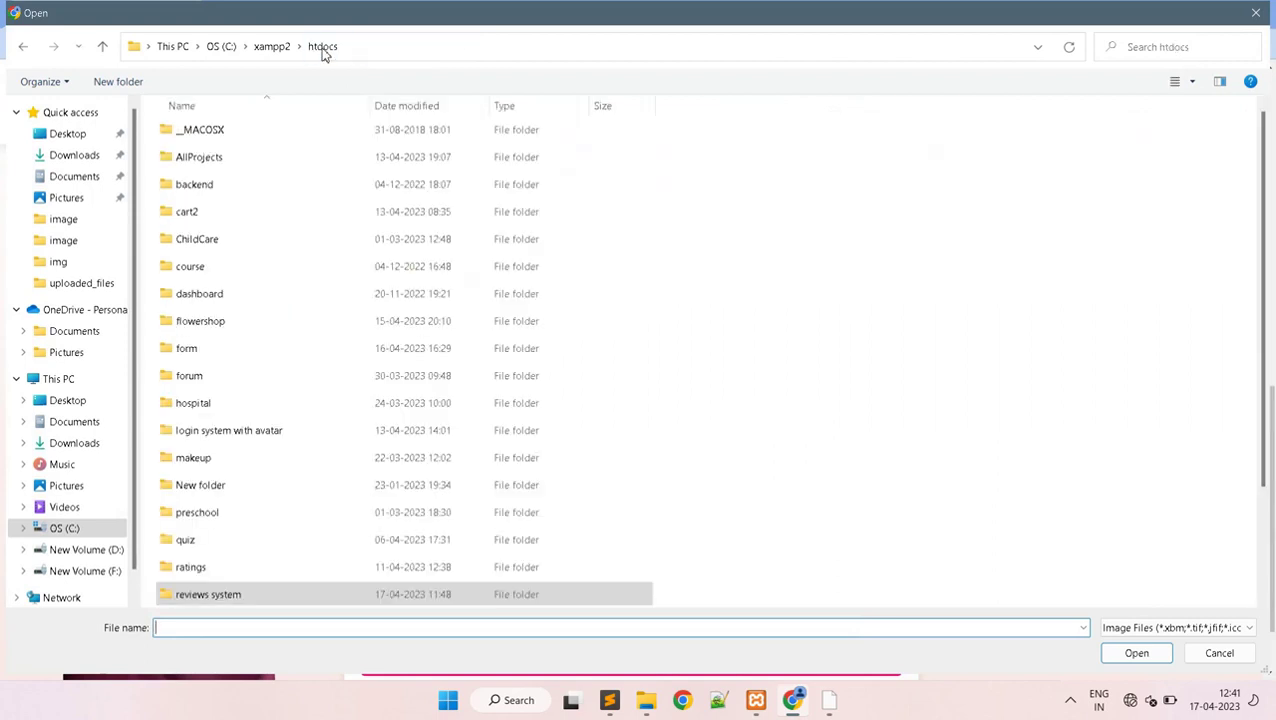
{"action": "double_click", "coordinate": [251, 434]}
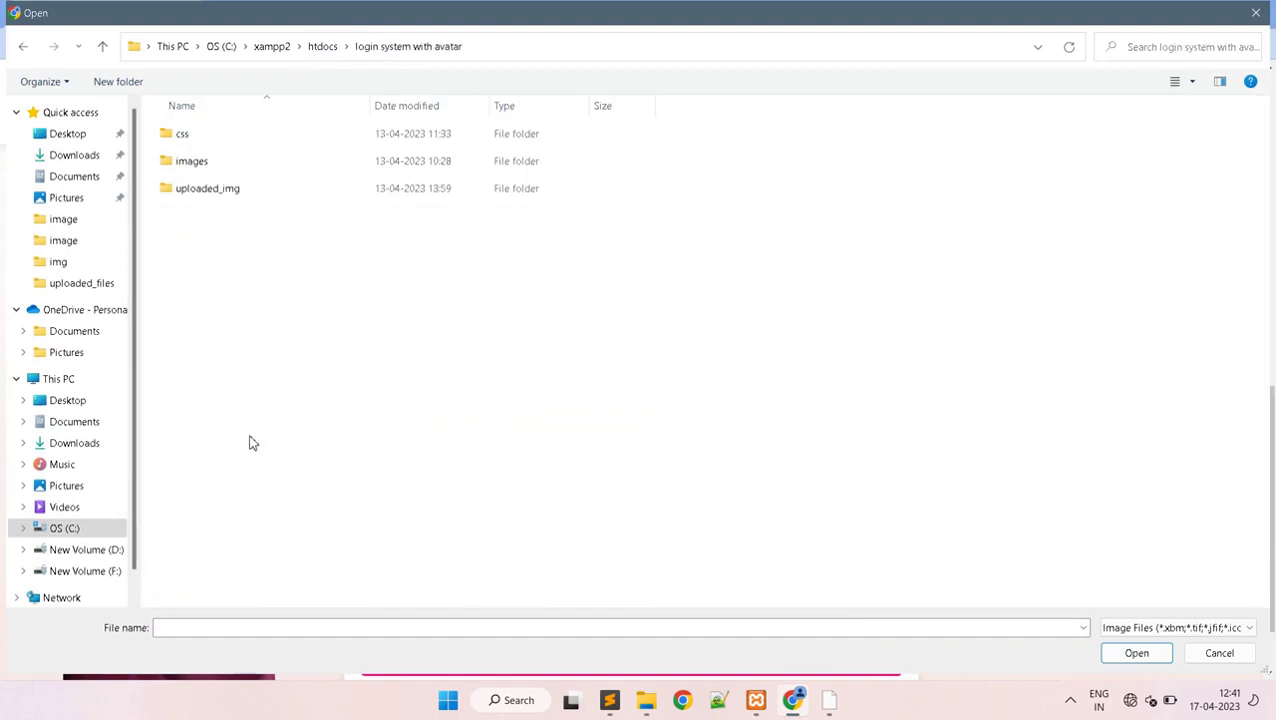
{"action": "double_click", "coordinate": [234, 163]}
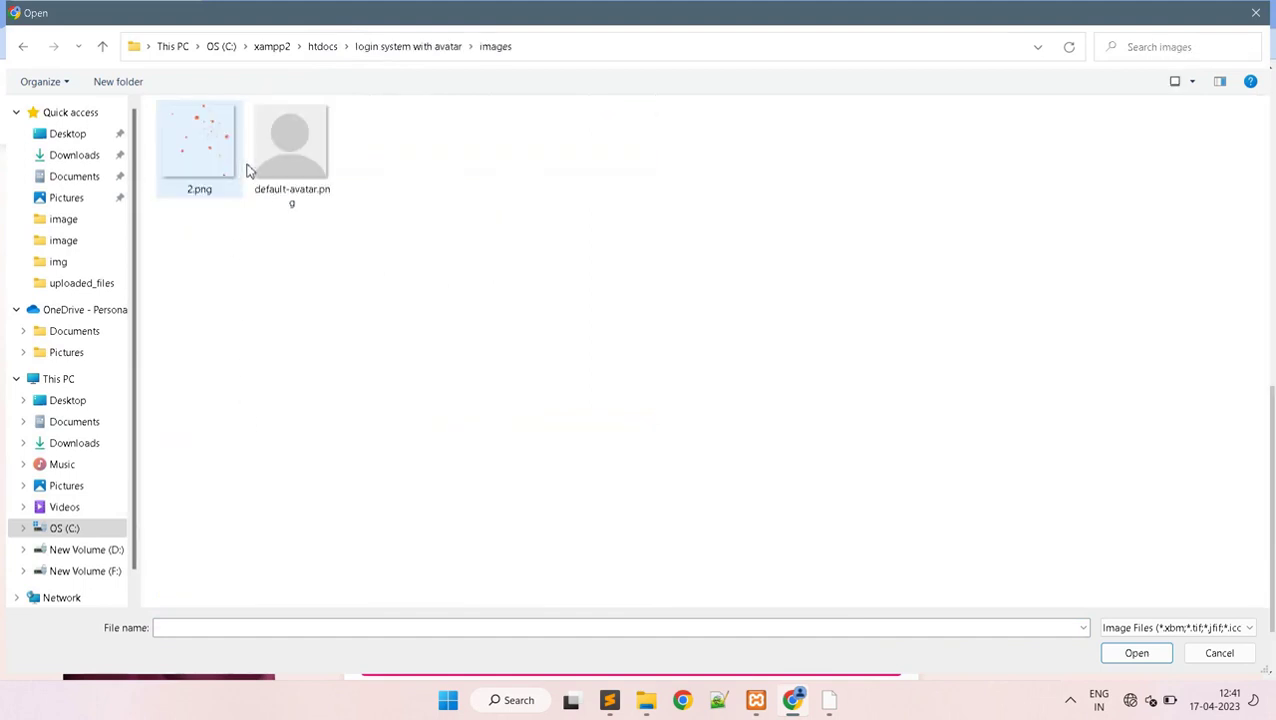
{"action": "left_click", "coordinate": [29, 48]}
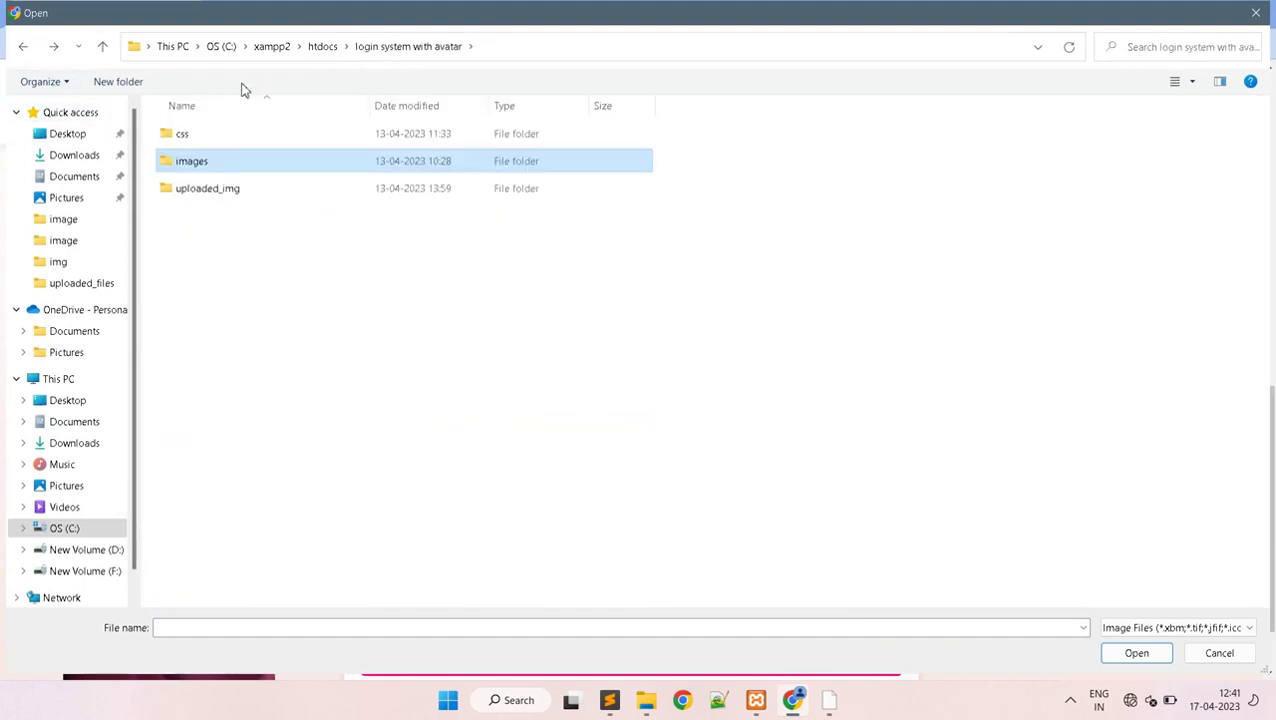
{"action": "left_click", "coordinate": [321, 51]}
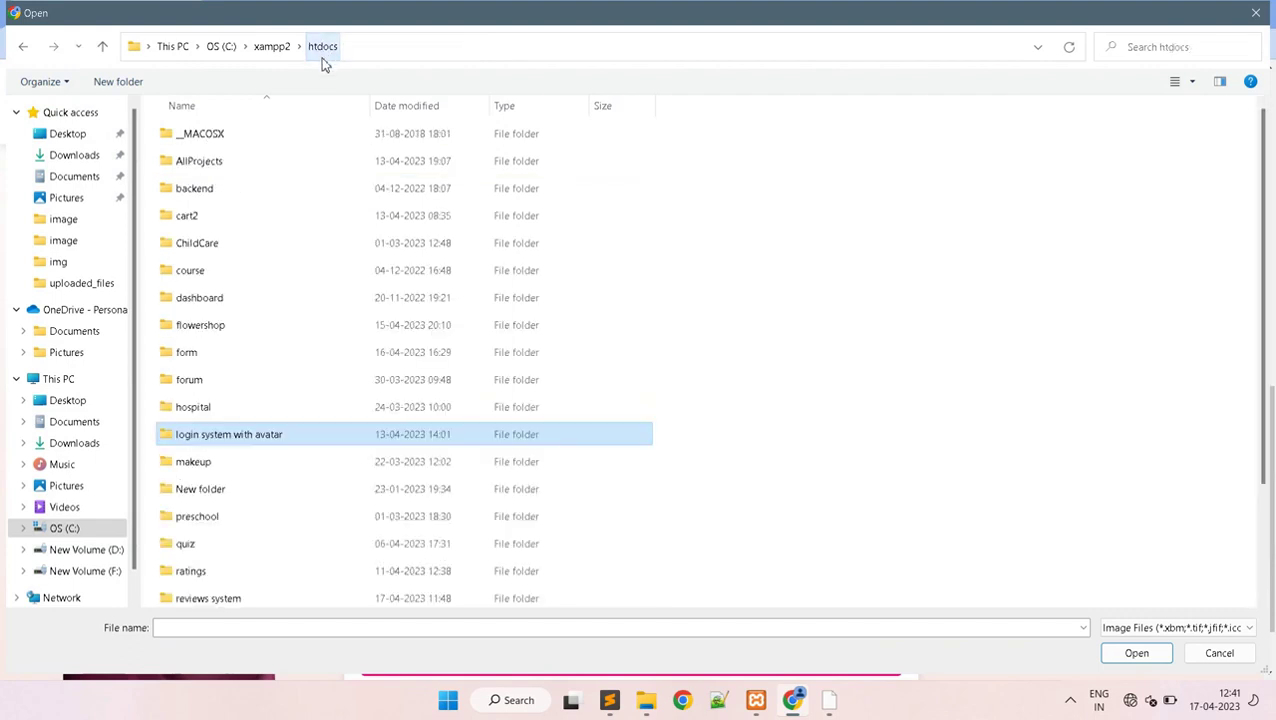
{"action": "double_click", "coordinate": [282, 170]}
{"action": "double_click", "coordinate": [282, 170]}
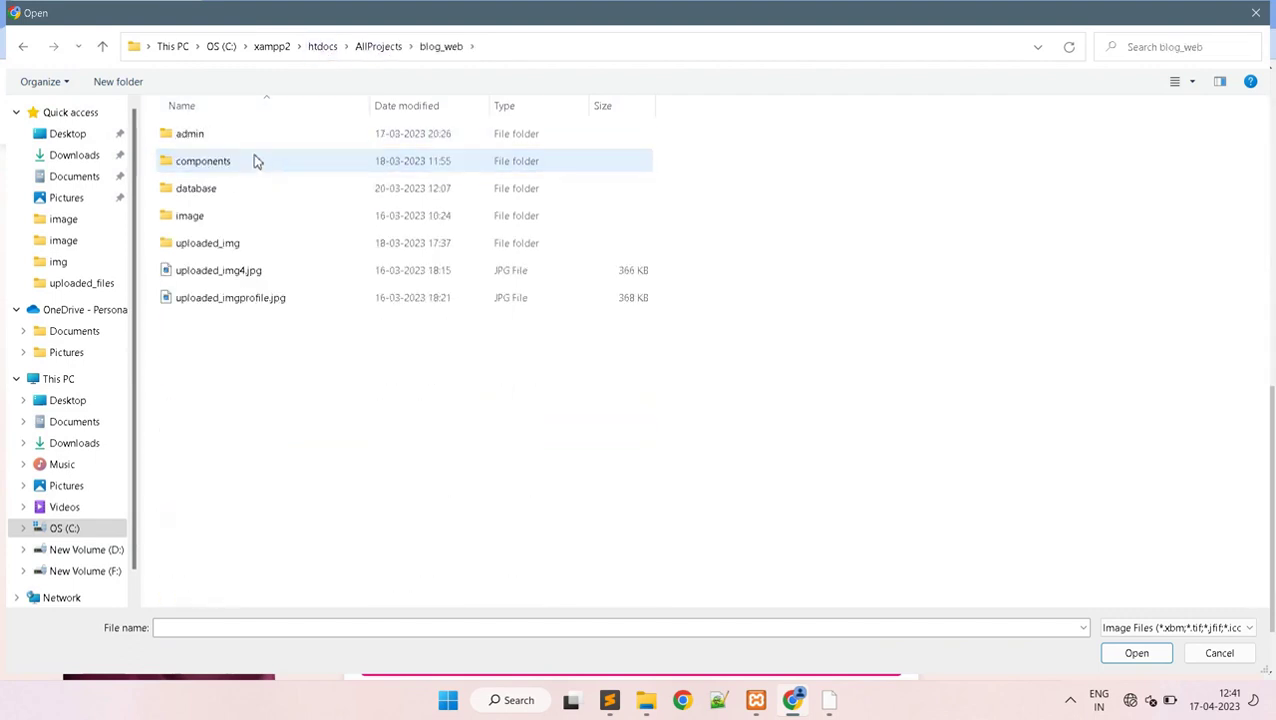
{"action": "double_click", "coordinate": [251, 216]}
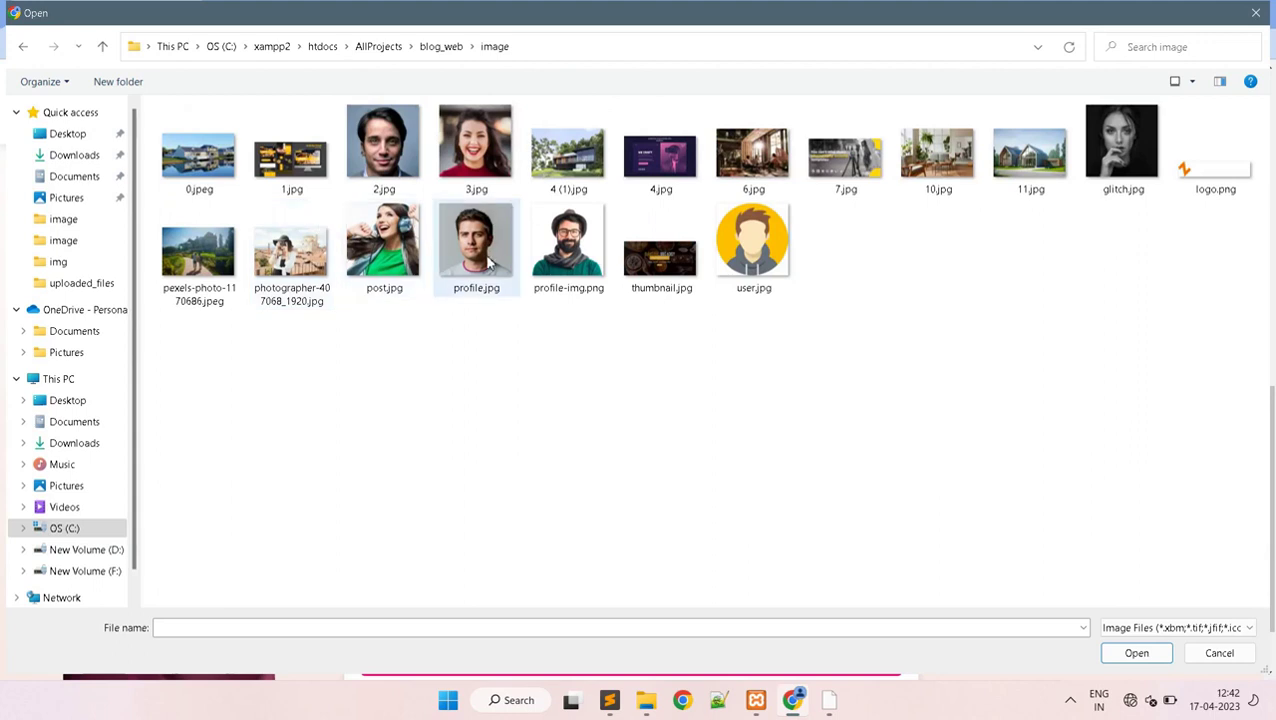
{"action": "left_click", "coordinate": [545, 270]}
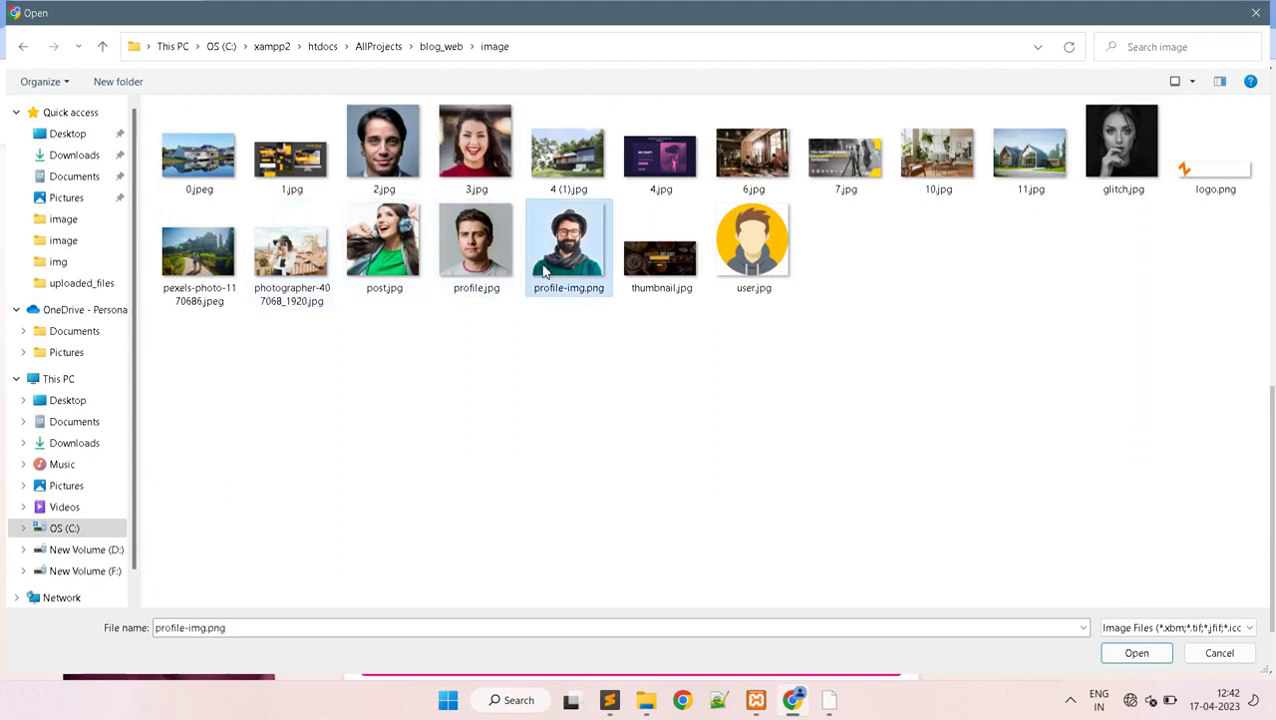
{"action": "left_click", "coordinate": [1137, 652]}
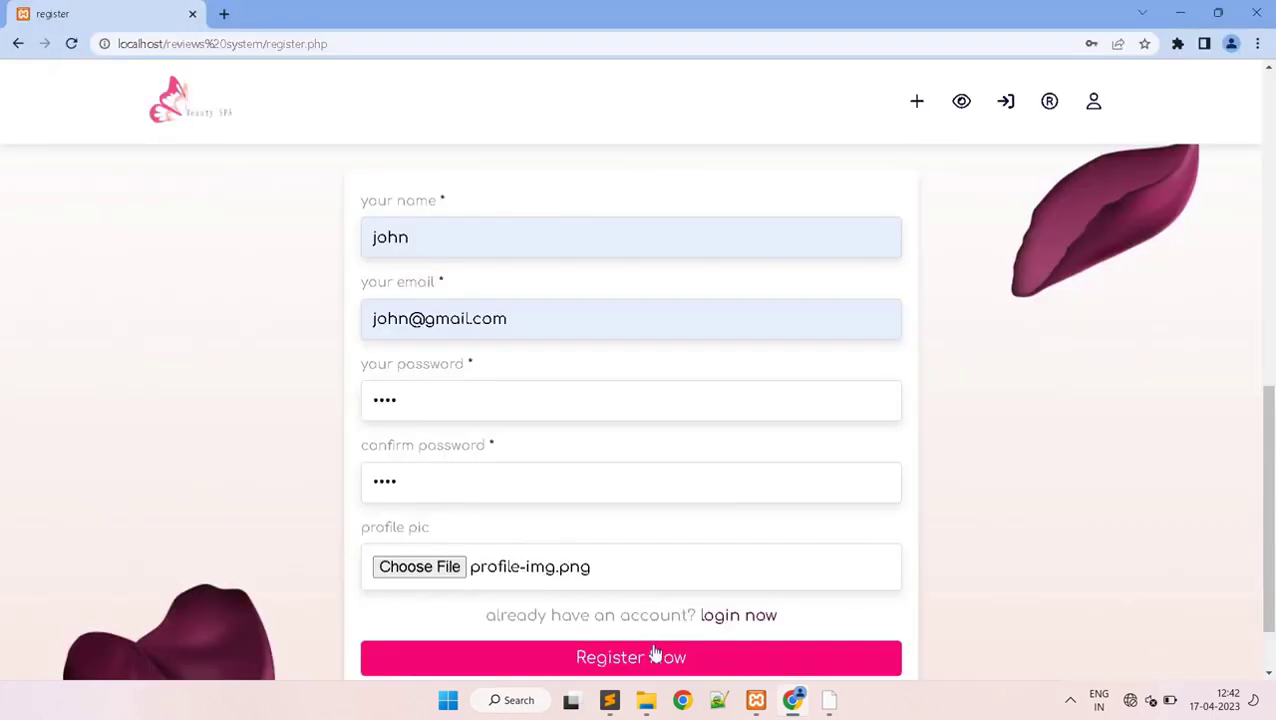
- Submit Register Now and acknowledge the 'Registered successfully!' message
{"action": "scroll", "coordinate": [1011, 401], "scroll_direction": "down", "scroll_amount": 1}
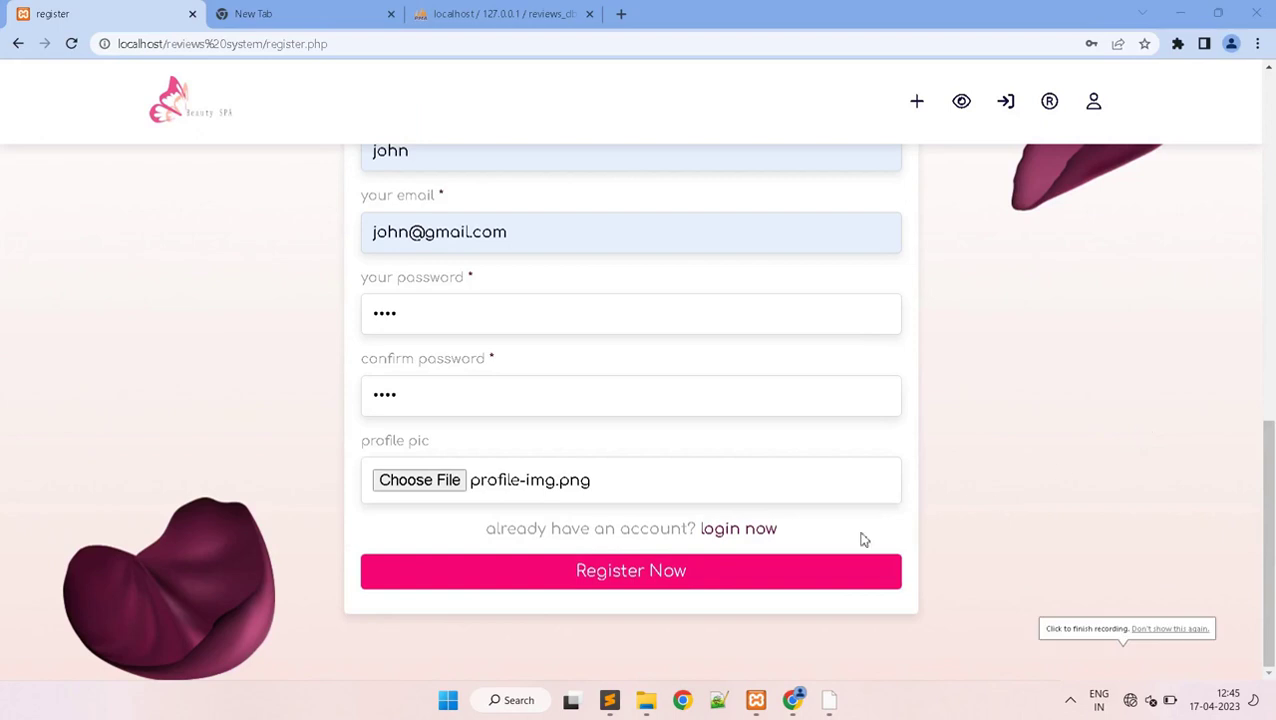
{"action": "left_click", "coordinate": [650, 578]}
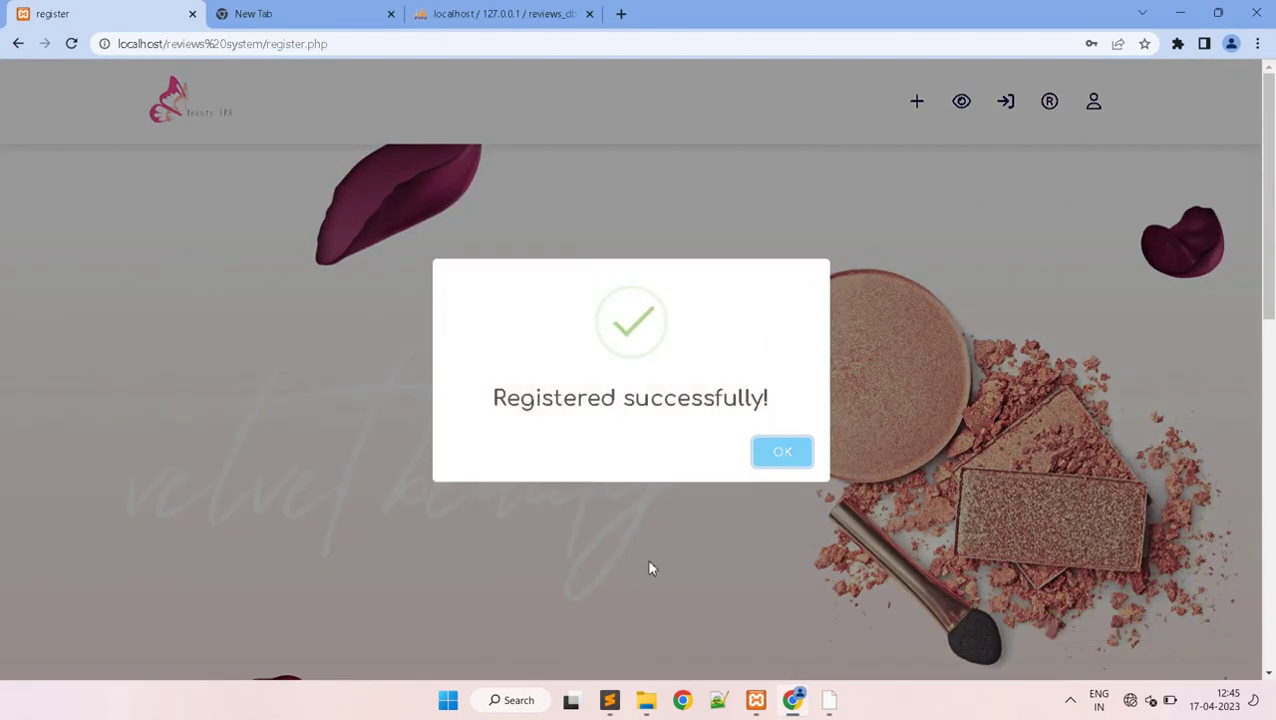
{"action": "left_click", "coordinate": [797, 456]}
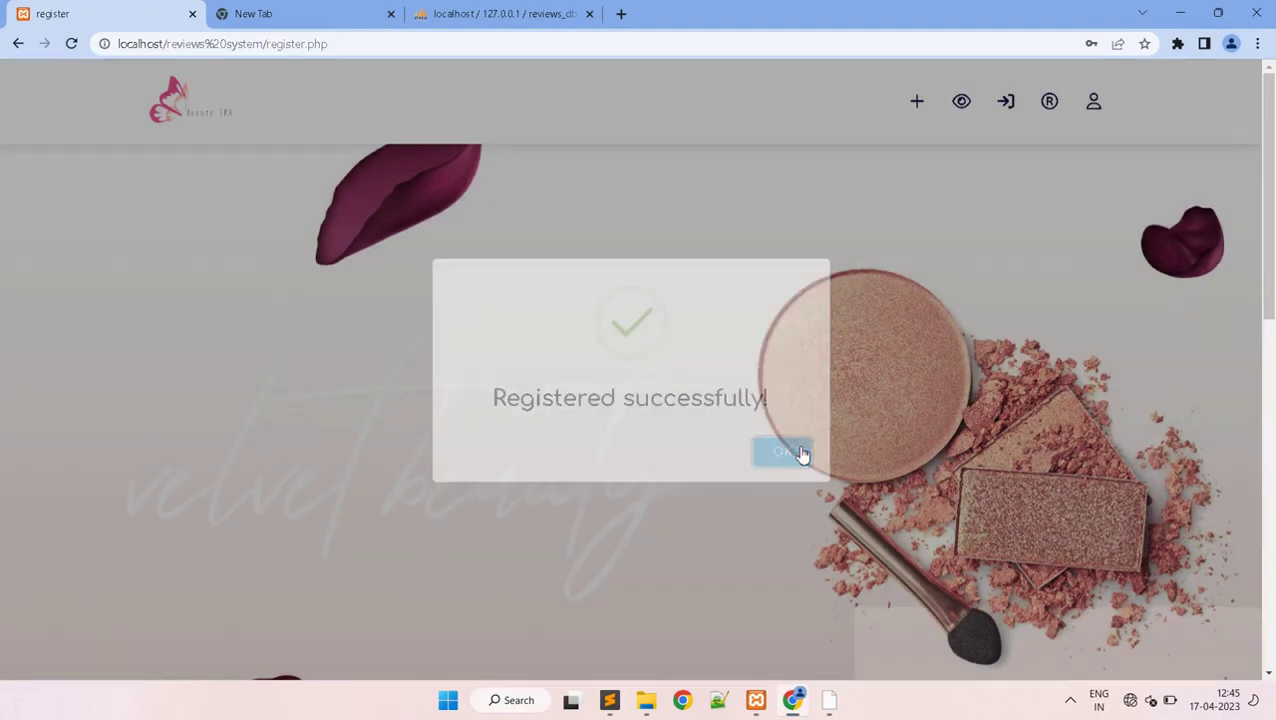
{"action": "left_click_drag", "start_coordinate": [1268, 237], "coordinate": [1272, 458]}
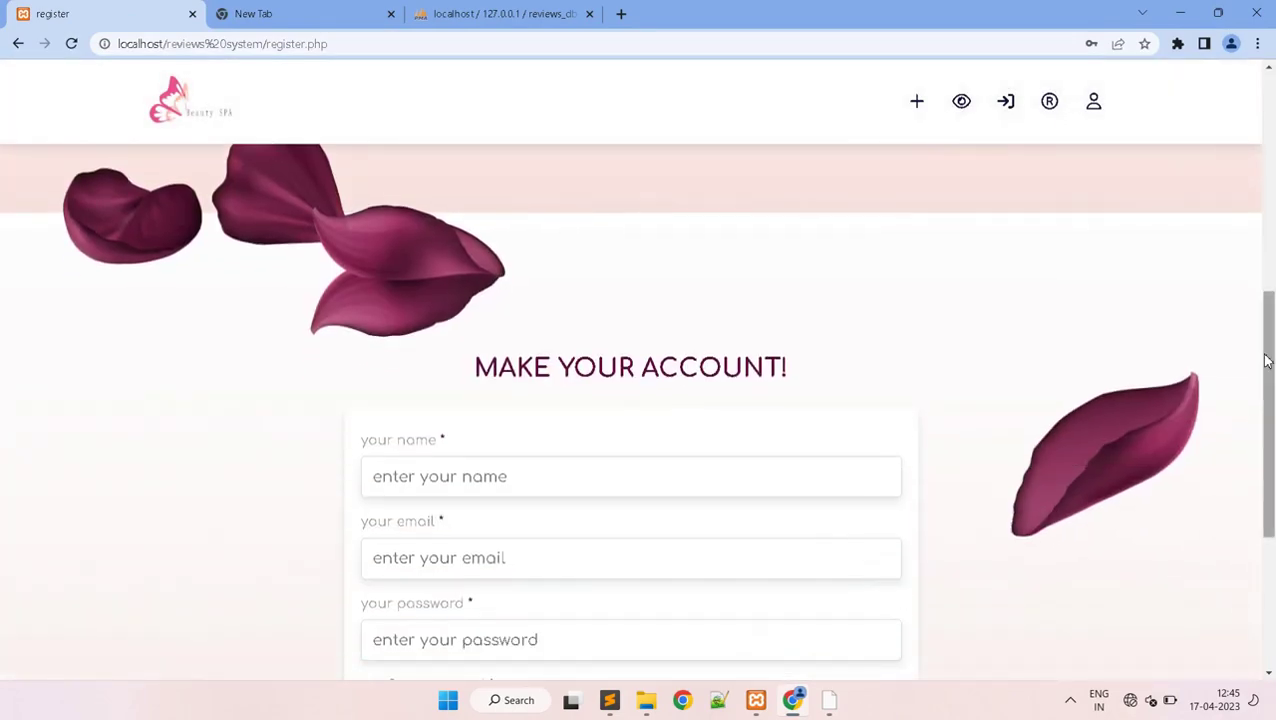
{"action": "scroll", "coordinate": [1268, 430], "scroll_direction": "down", "scroll_amount": 1}
{"action": "scroll", "coordinate": [1272, 428], "scroll_direction": "down", "scroll_amount": 1}
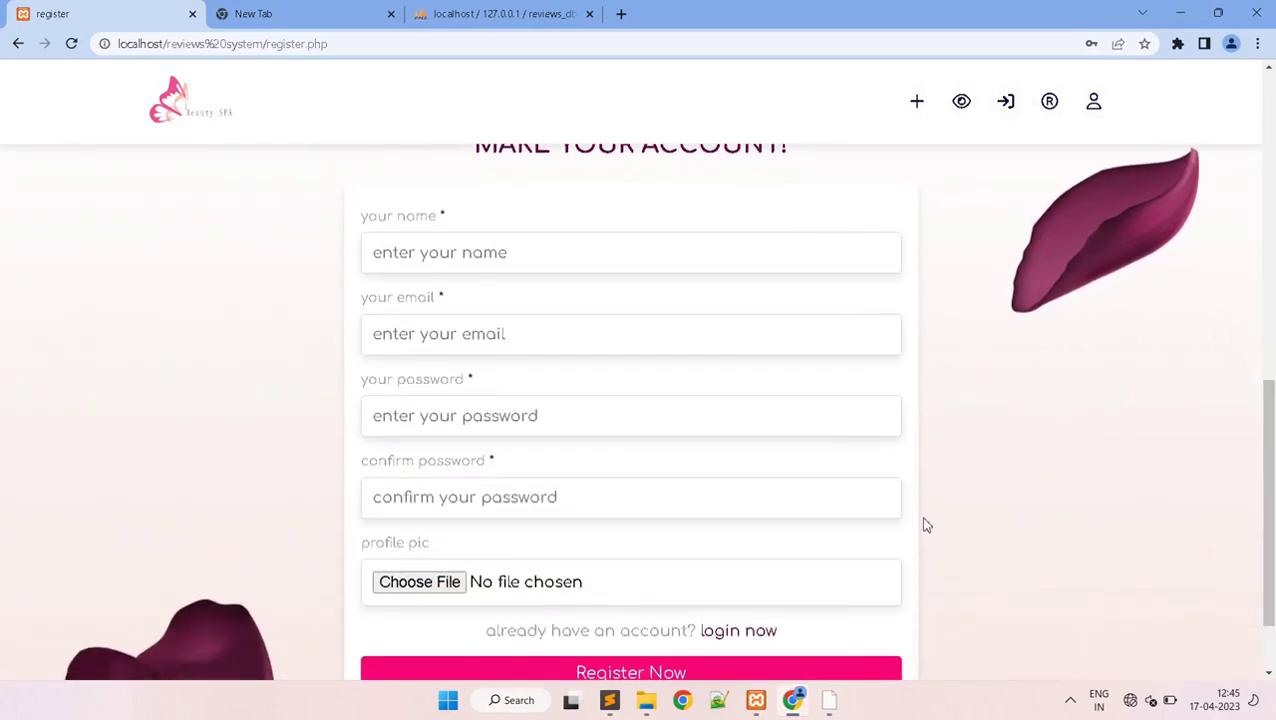
- Go to login, then all posts, and bring up the Nyka Eye Shadow Palette review form
{"action": "left_click", "coordinate": [737, 631]}
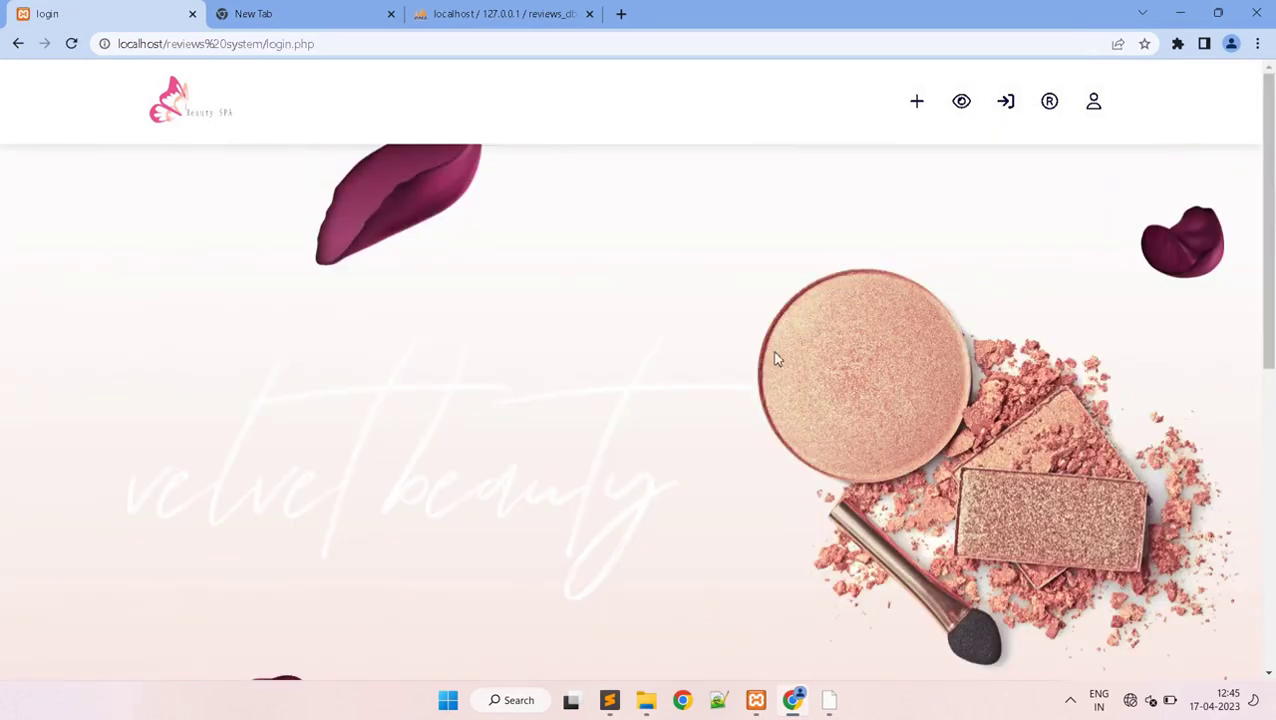
{"action": "left_click_drag", "start_coordinate": [1268, 184], "coordinate": [1272, 483]}
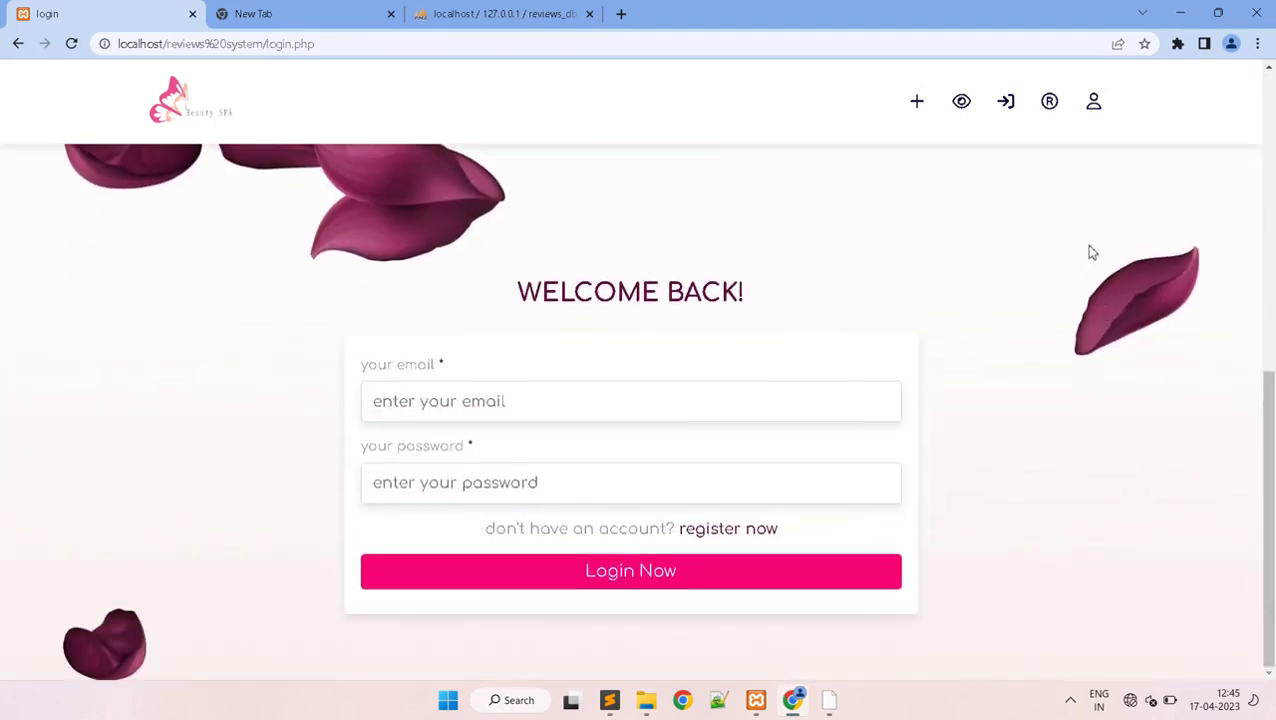
{"action": "left_click", "coordinate": [961, 101]}
{"action": "left_click_drag", "start_coordinate": [1268, 245], "coordinate": [1272, 520]}
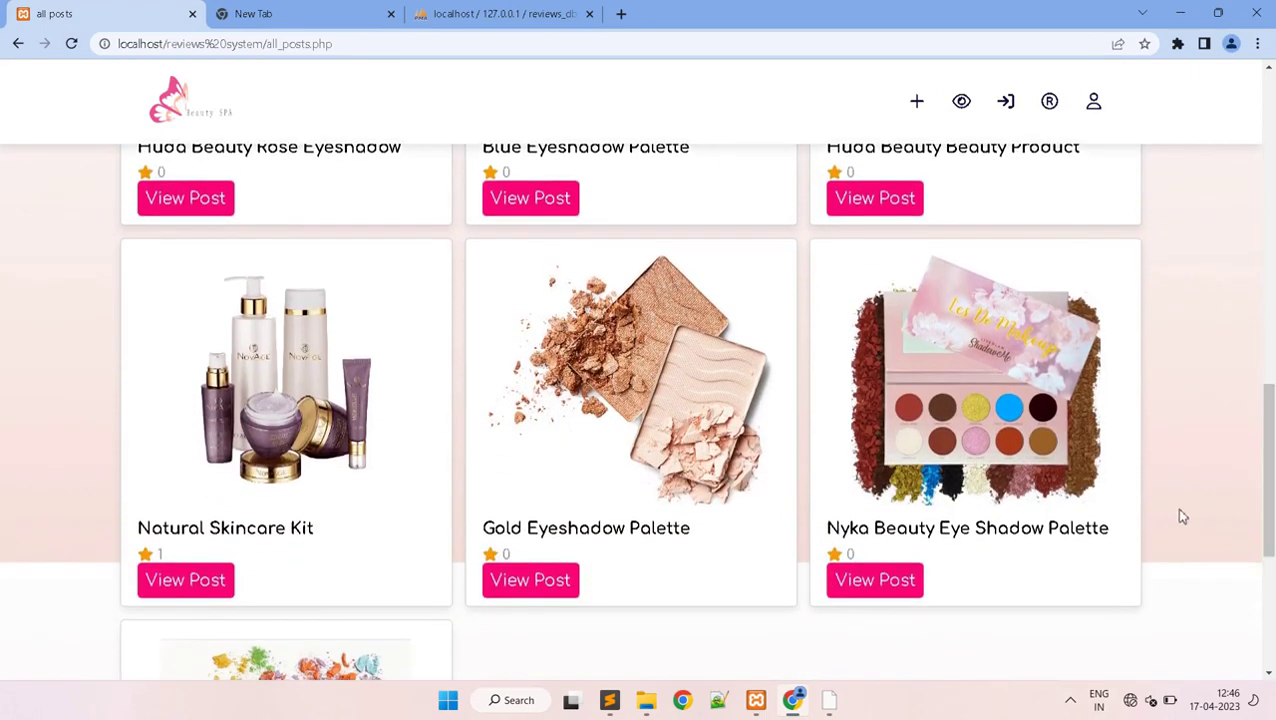
{"action": "left_click", "coordinate": [898, 582]}
{"action": "left_click_drag", "start_coordinate": [1272, 177], "coordinate": [1272, 530]}
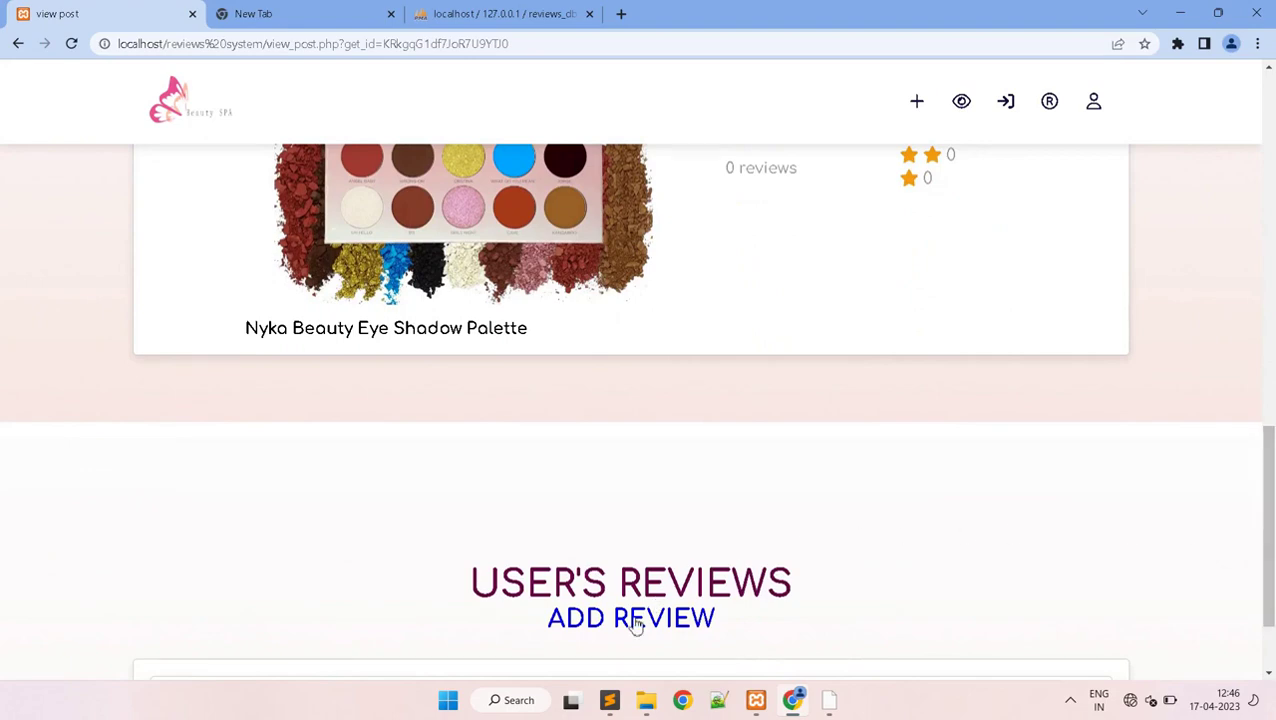
{"action": "left_click", "coordinate": [636, 625]}
{"action": "left_click_drag", "start_coordinate": [1268, 232], "coordinate": [1272, 530]}
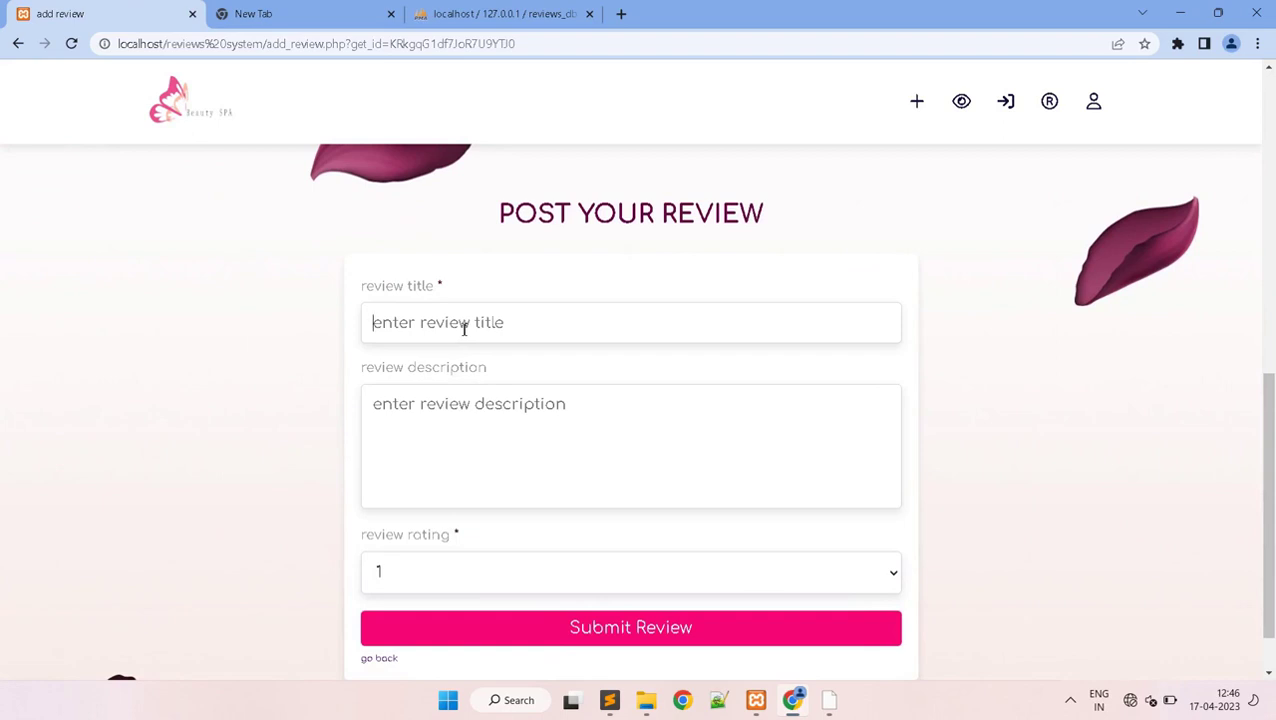
- Enter the review title 'nyka eyeshadow palette' and a description praising its nice good pigment
{"action": "left_click", "coordinate": [464, 329]}
{"action": "type", "text": "nyka eyeshadow palette"}
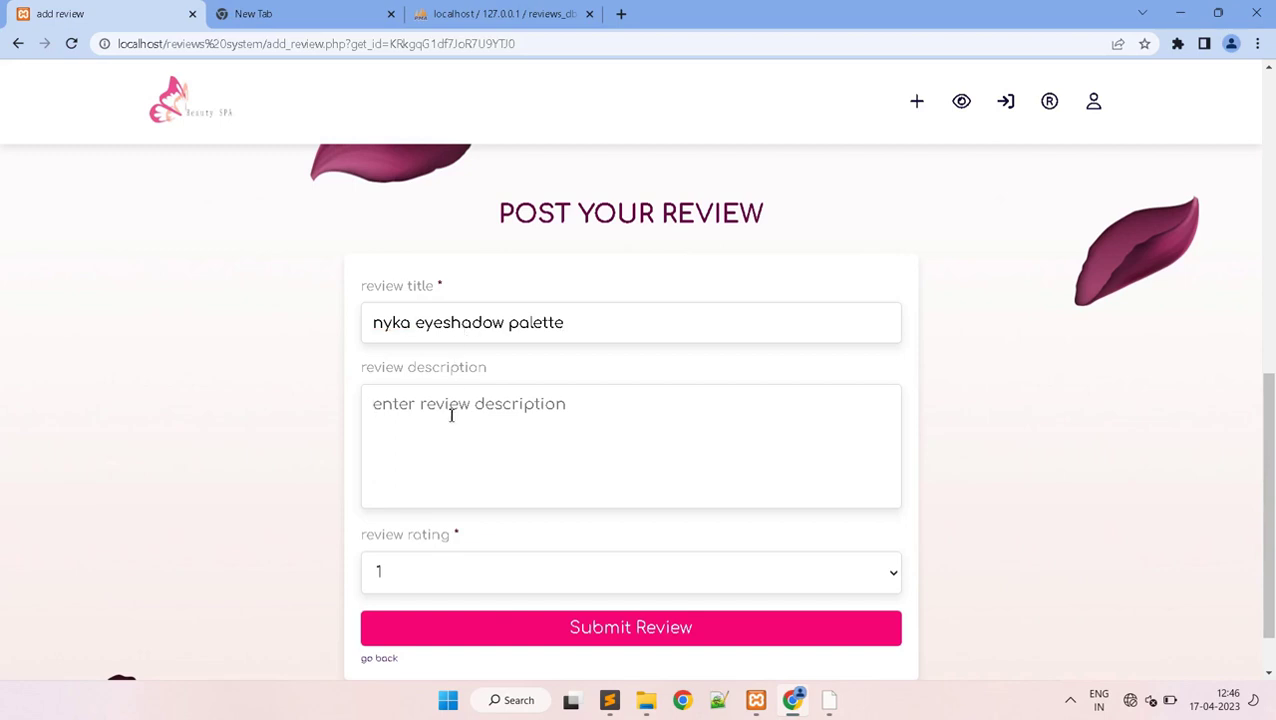
{"action": "type", "text": "nice goo"}
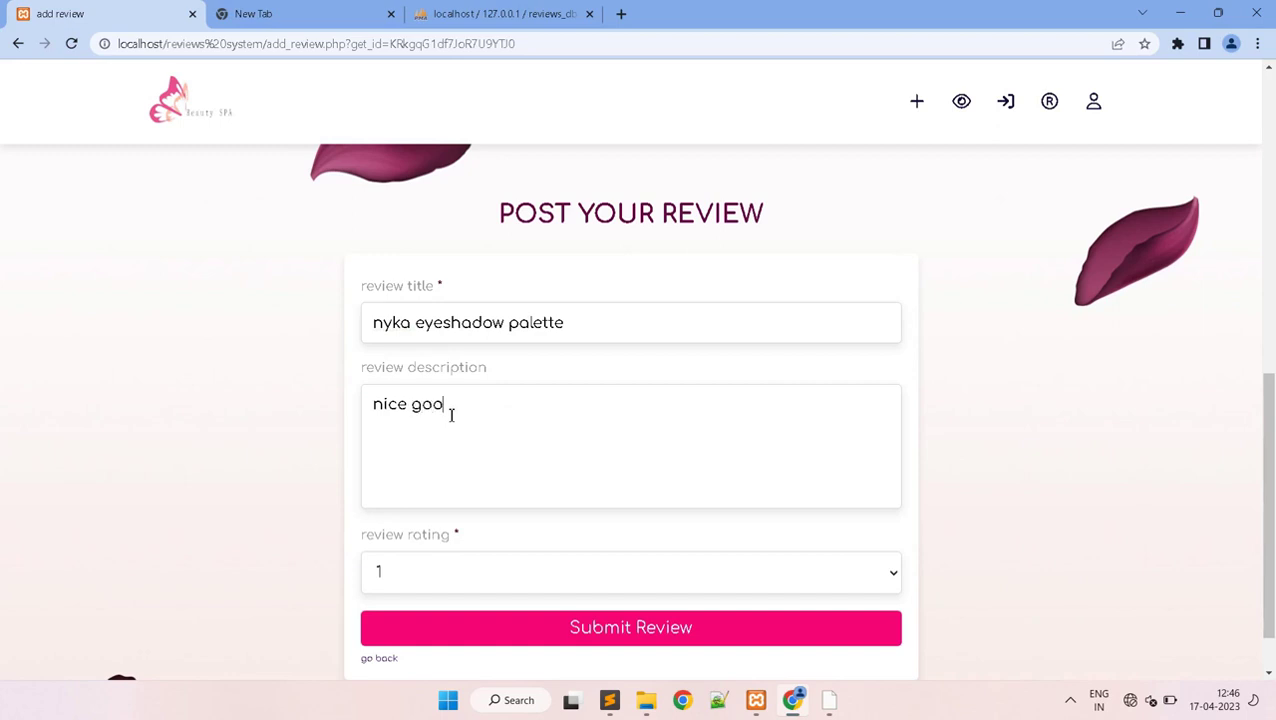
{"action": "type", "text": "d pigmented long lasting"}
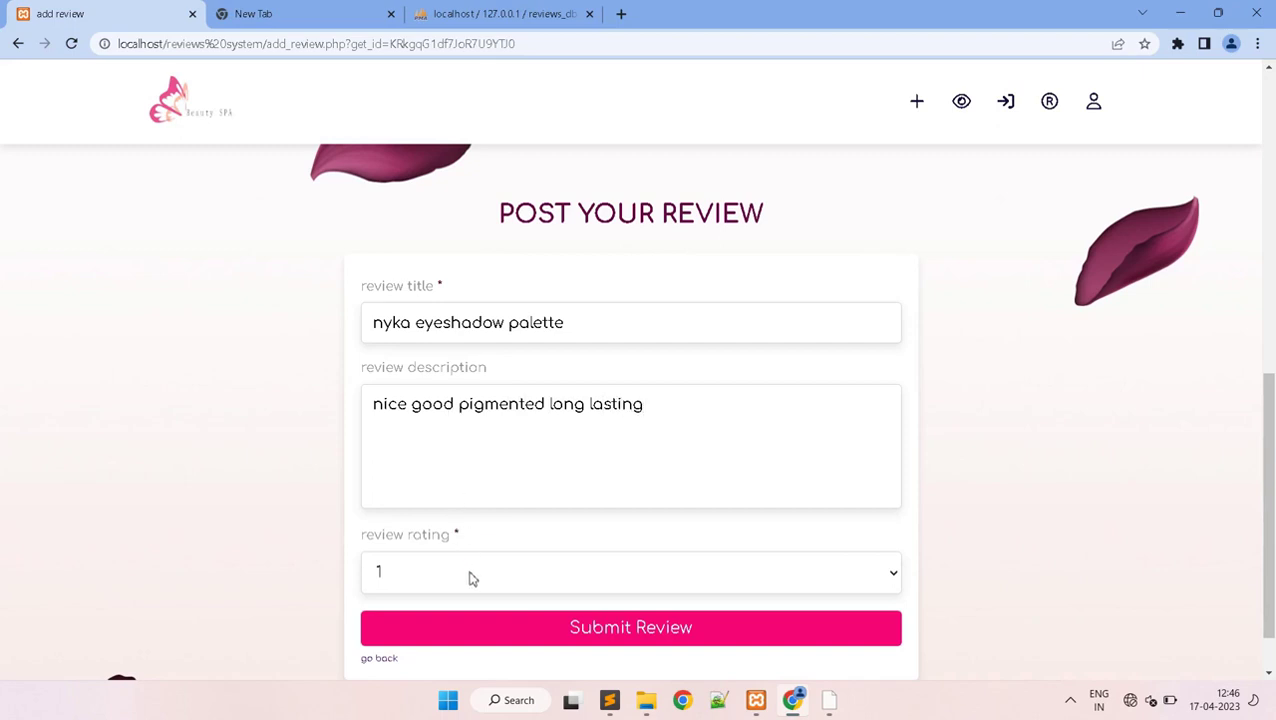
- Set the rating to 4 and submit, getting a Please login first! warning
{"action": "left_click", "coordinate": [472, 578]}
{"action": "left_click", "coordinate": [477, 509]}
{"action": "left_click", "coordinate": [476, 579]}
{"action": "left_click", "coordinate": [474, 523]}
{"action": "left_click", "coordinate": [612, 637]}
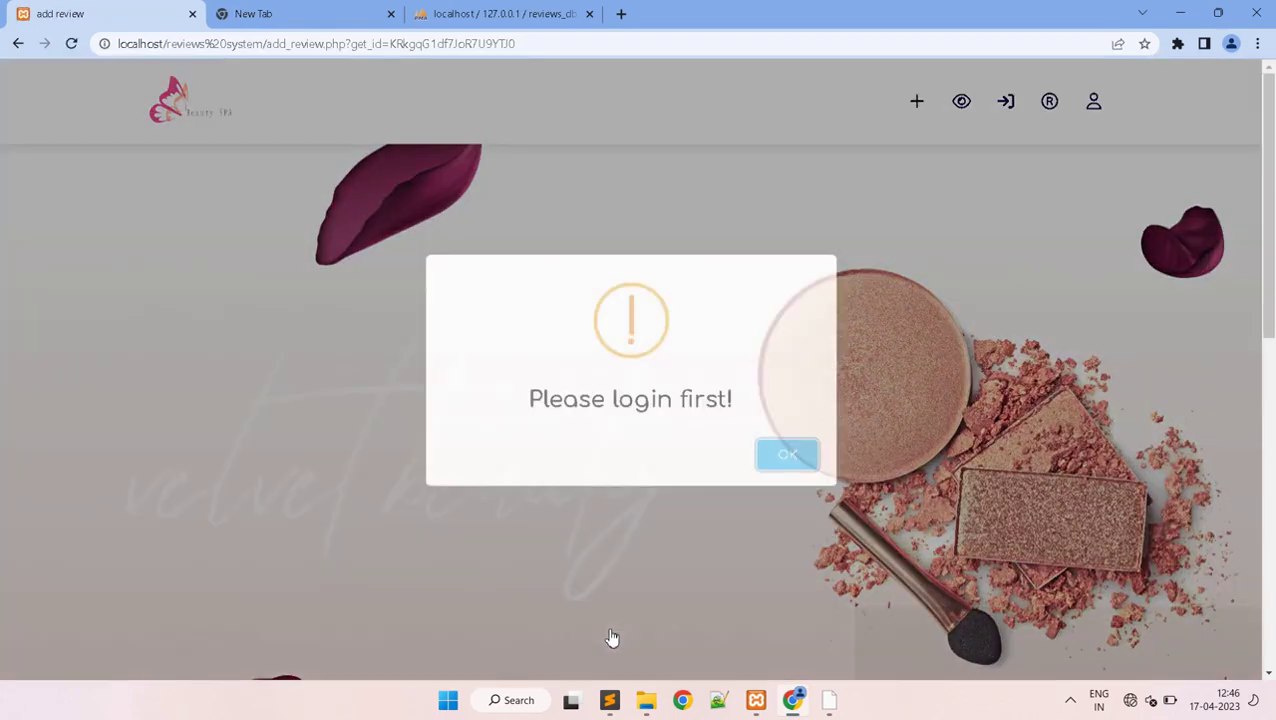
- Attempt to log in with the saved account email and a password
{"action": "left_click", "coordinate": [781, 455]}
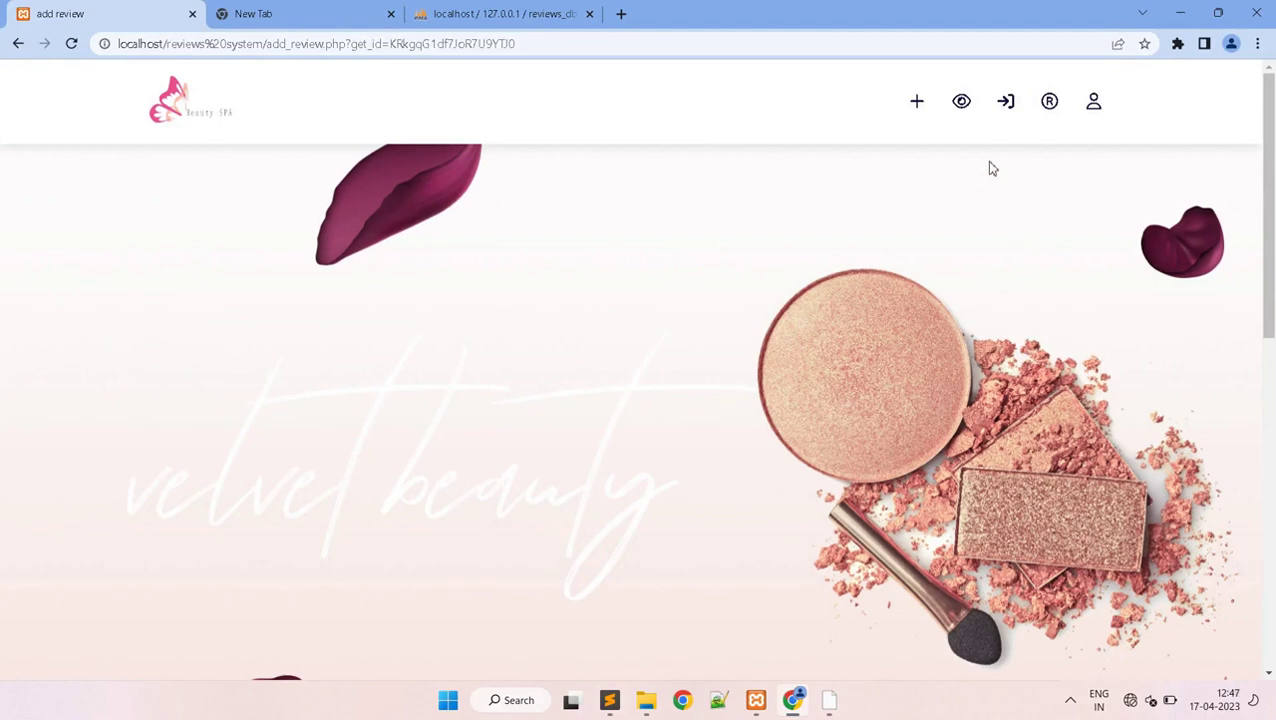
{"action": "left_click", "coordinate": [1008, 115]}
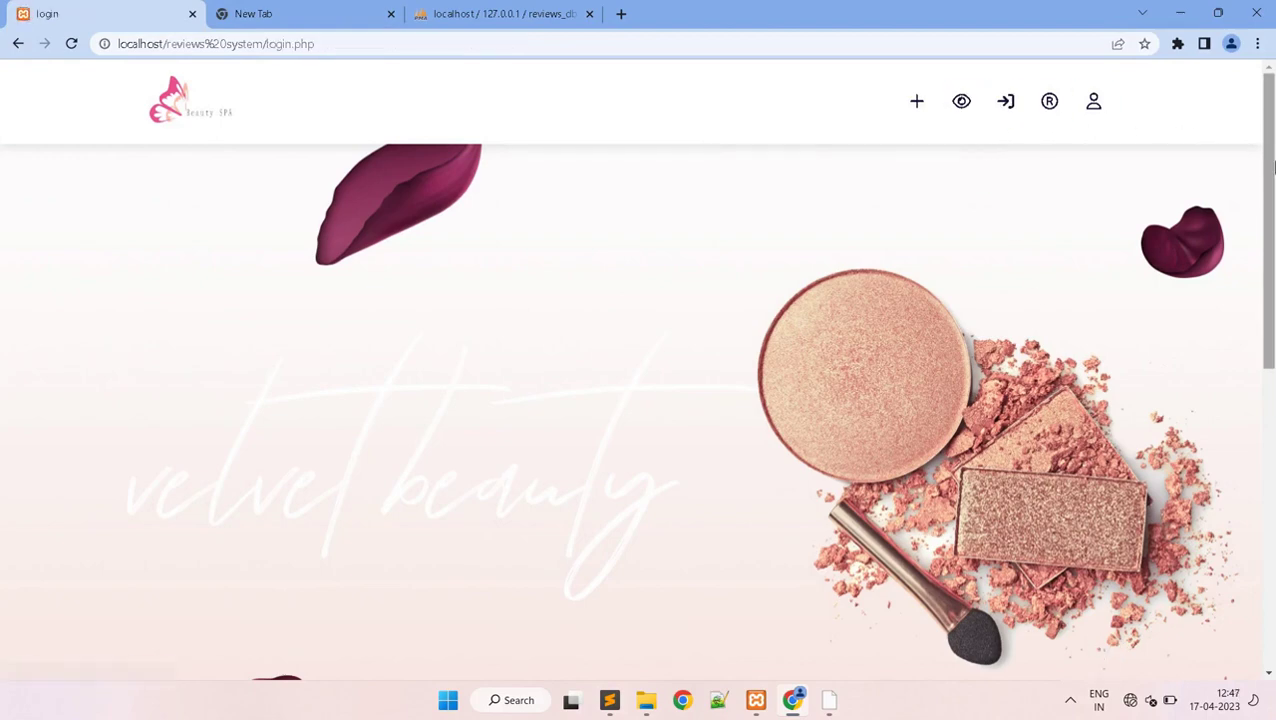
{"action": "left_click_drag", "start_coordinate": [1267, 205], "coordinate": [1273, 405]}
{"action": "scroll", "coordinate": [1273, 405], "scroll_direction": "down", "scroll_amount": 2}
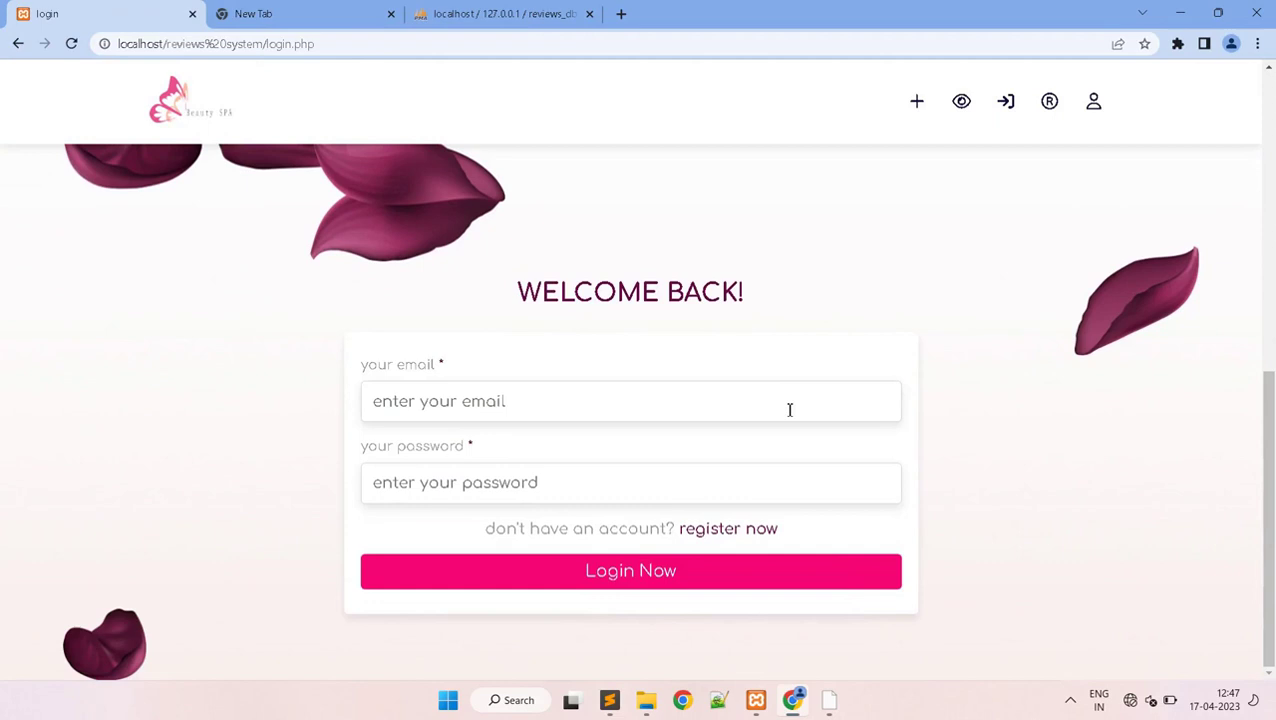
{"action": "left_click", "coordinate": [671, 404]}
{"action": "left_click", "coordinate": [527, 447]}
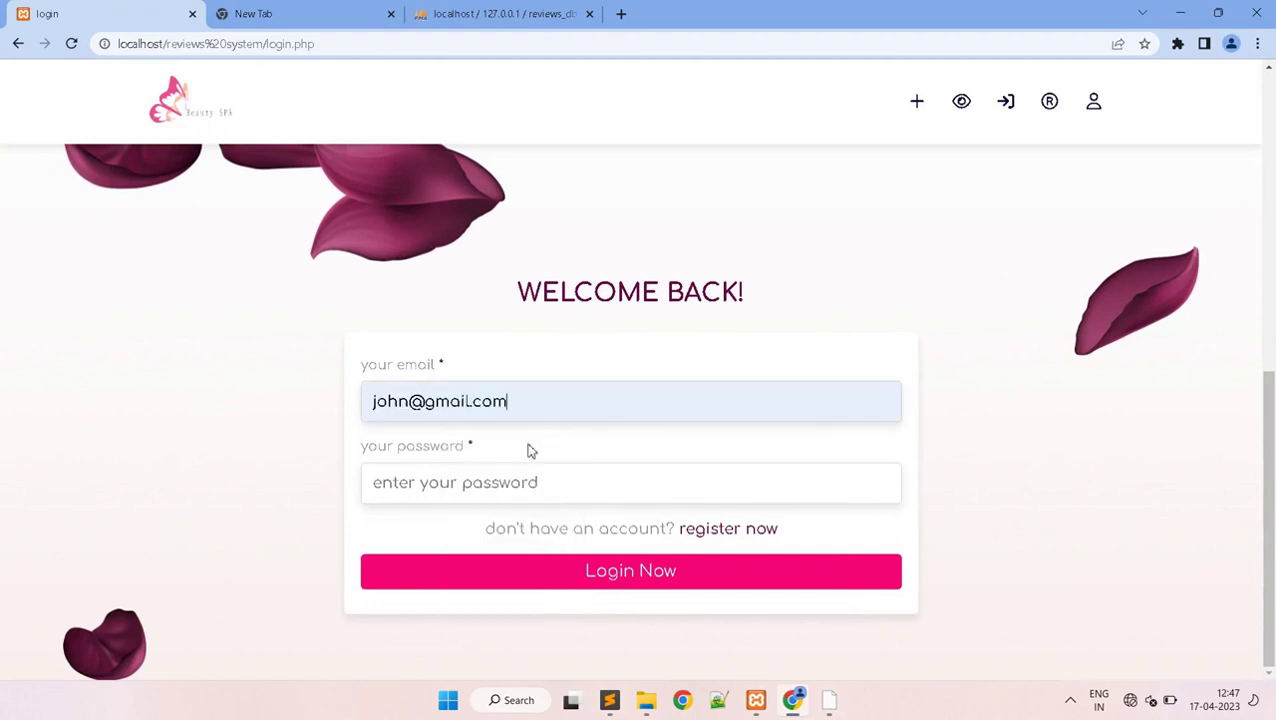
{"action": "left_click", "coordinate": [487, 479]}
{"action": "type", "text": "1"}
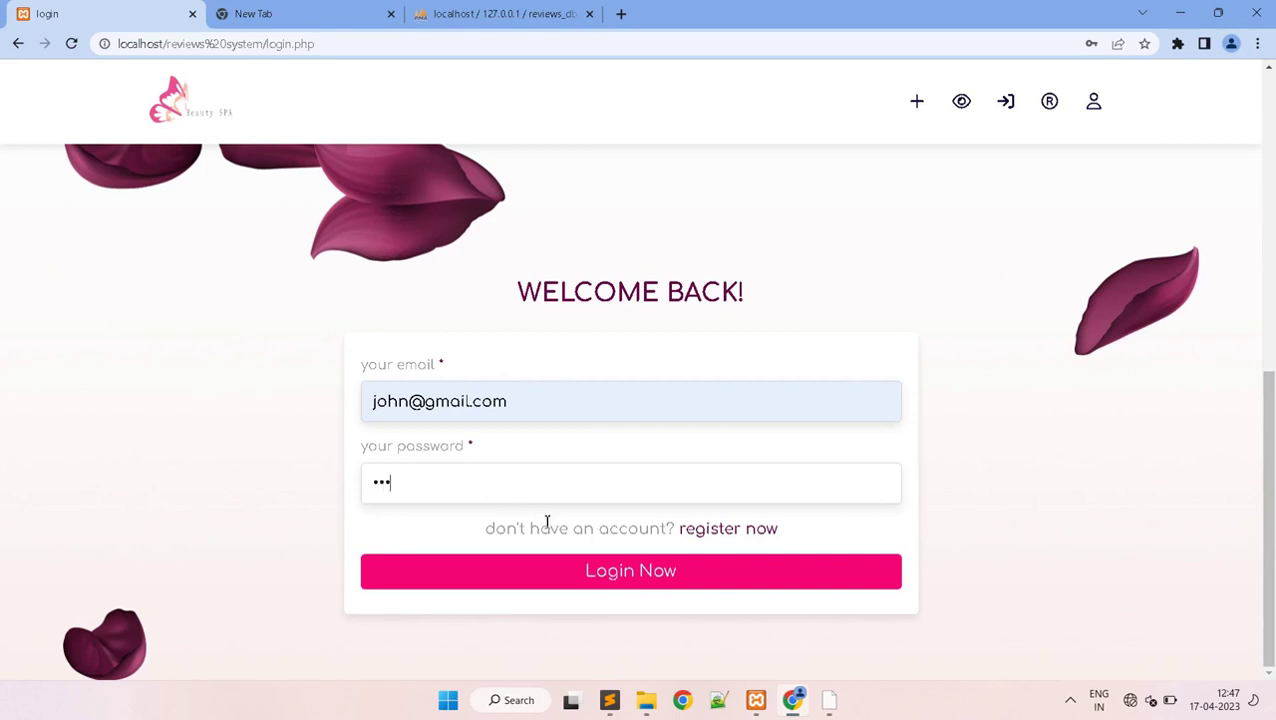
{"action": "left_click", "coordinate": [624, 582]}
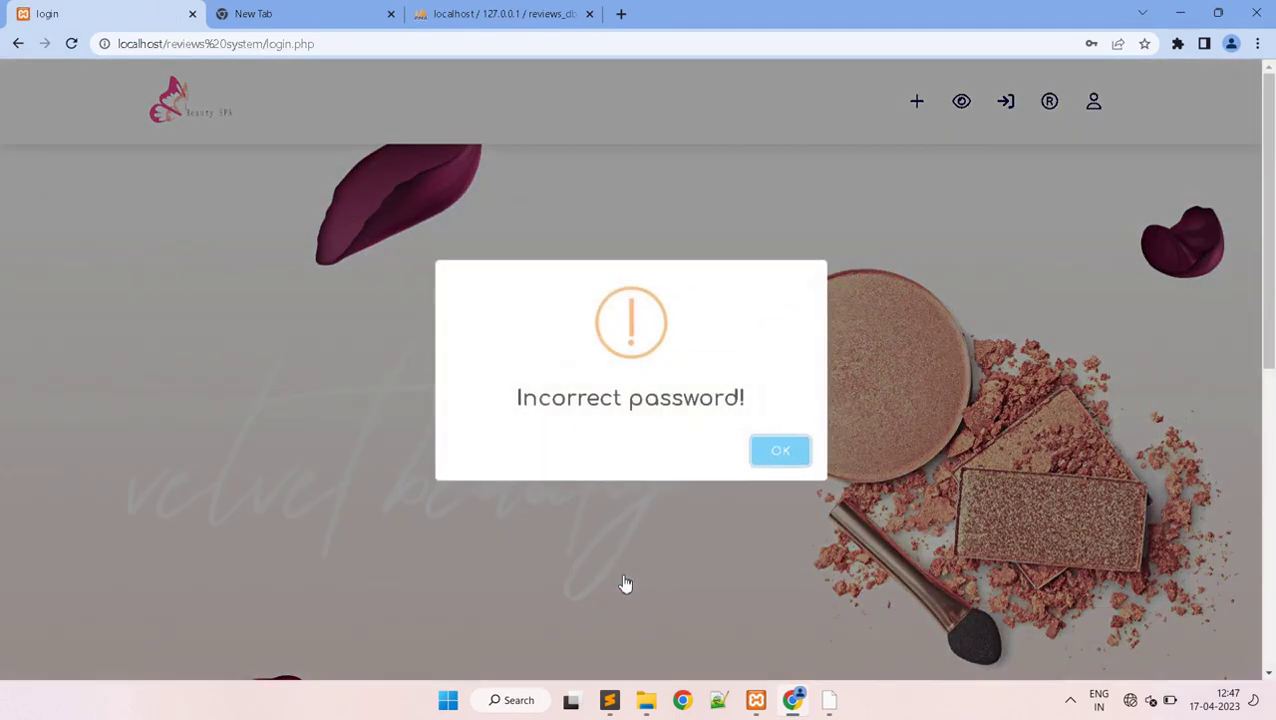
- After the Incorrect password! alert, re-enter the saved email and the account password to log in
{"action": "left_click", "coordinate": [762, 457]}
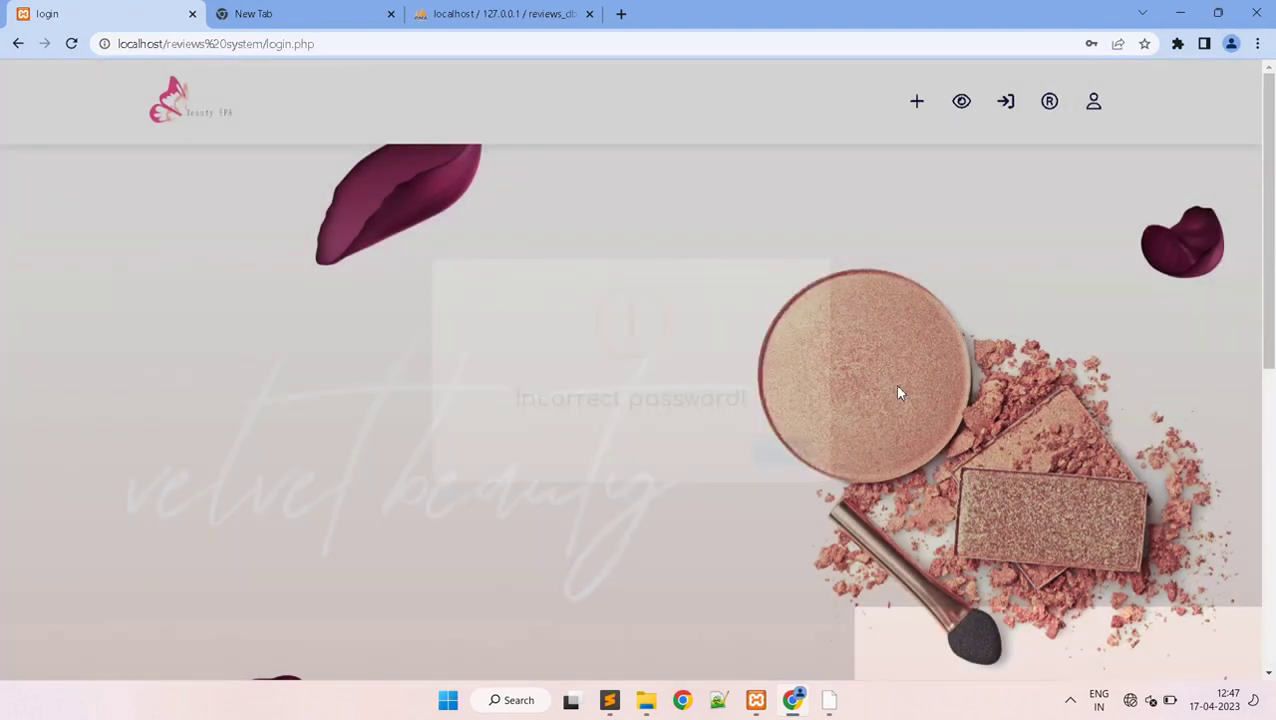
{"action": "left_click_drag", "start_coordinate": [1268, 192], "coordinate": [1272, 488]}
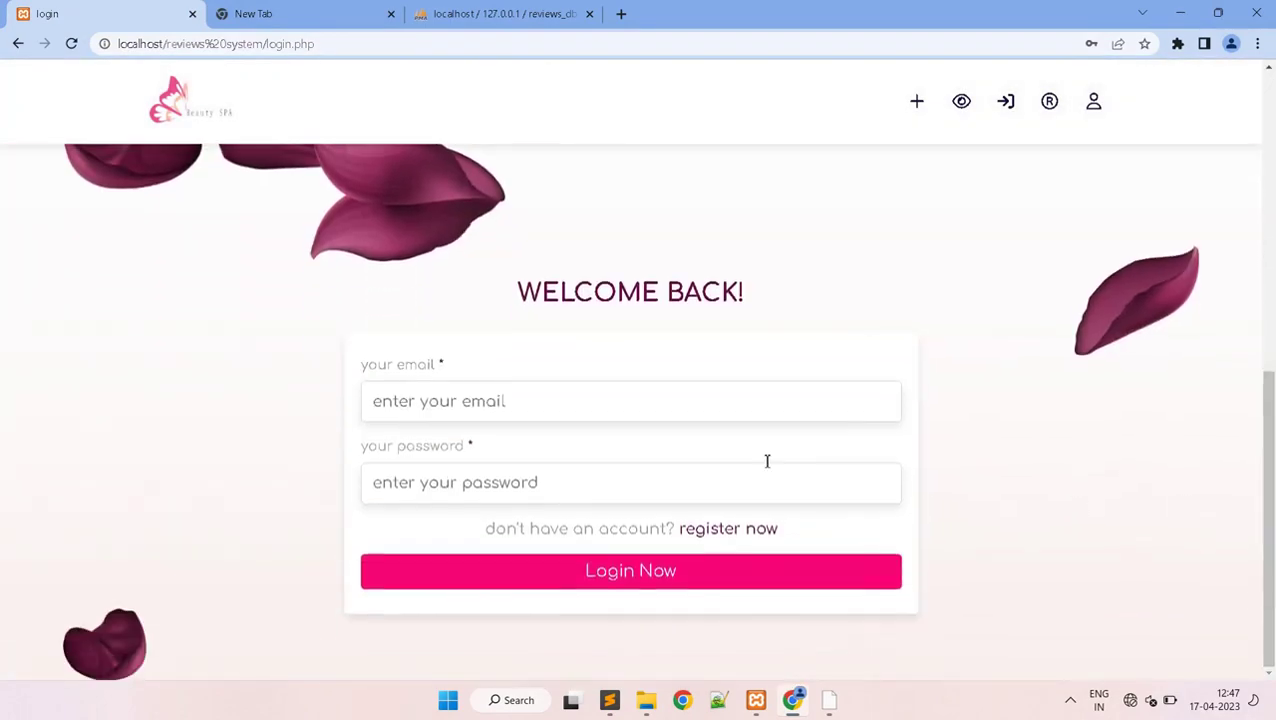
{"action": "left_click", "coordinate": [563, 406]}
{"action": "left_click", "coordinate": [528, 450]}
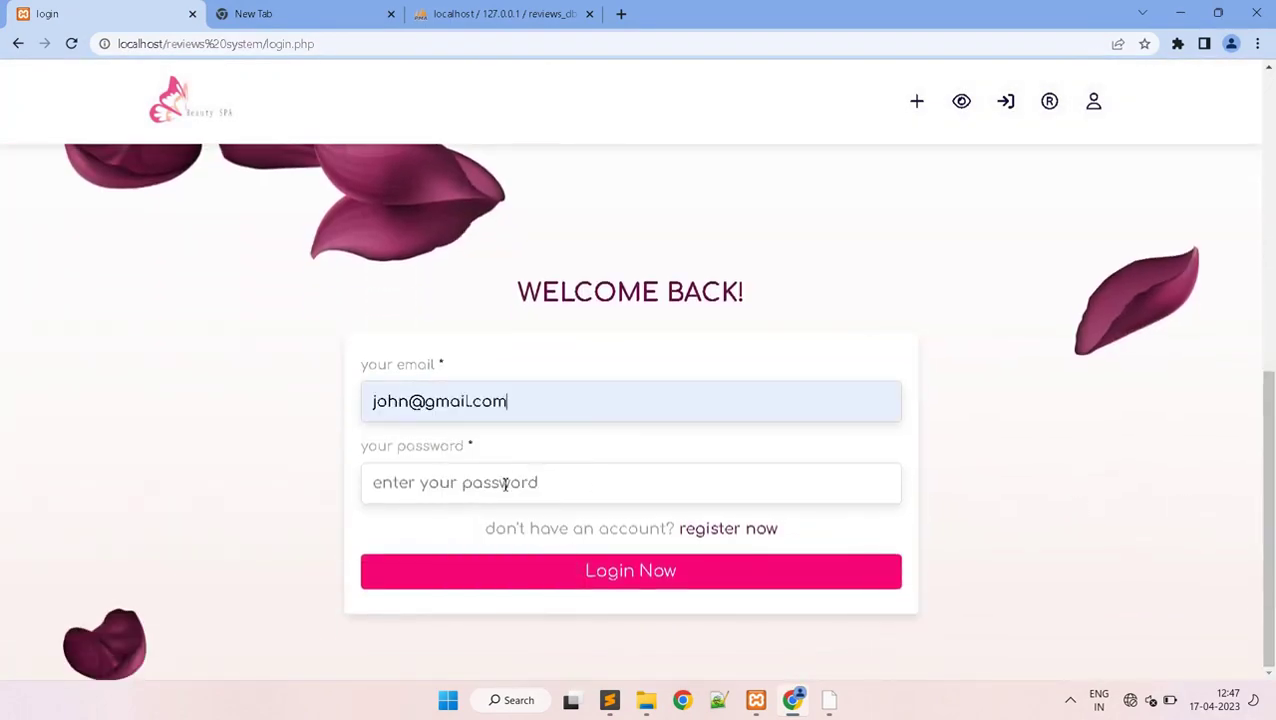
{"action": "left_click", "coordinate": [505, 484]}
{"action": "type", "text": "•"}
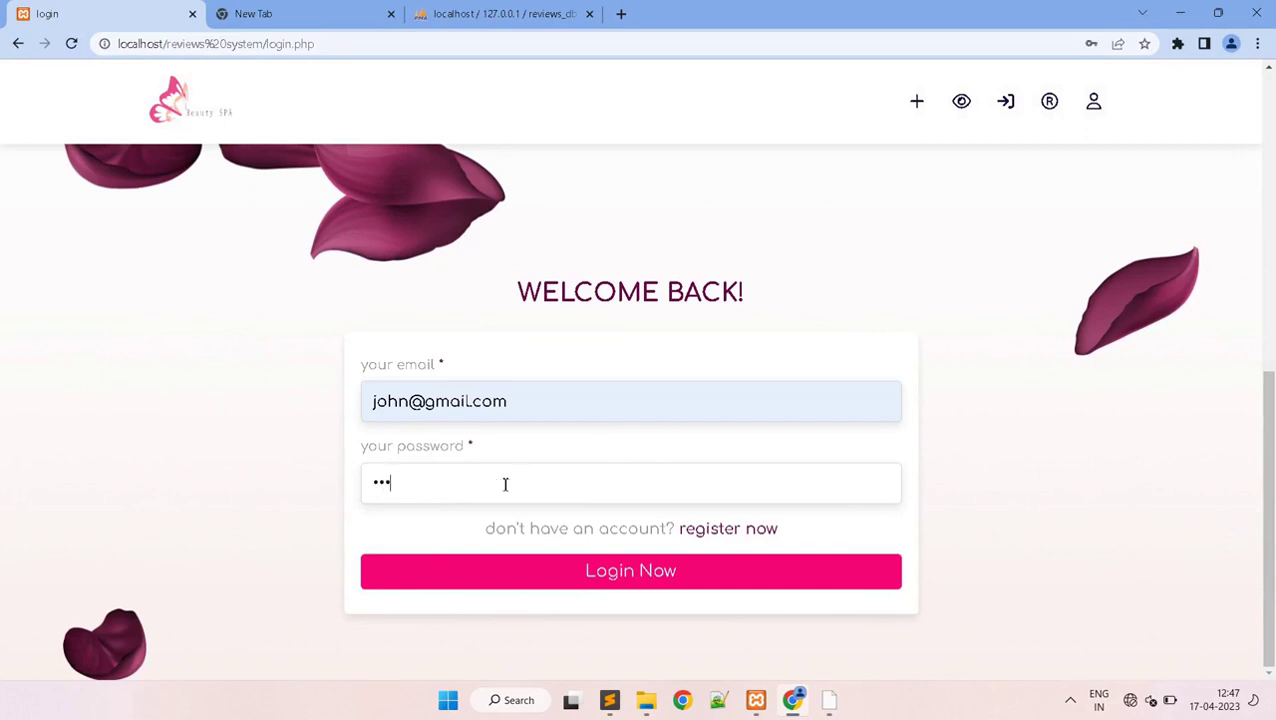
{"action": "left_click", "coordinate": [612, 576]}
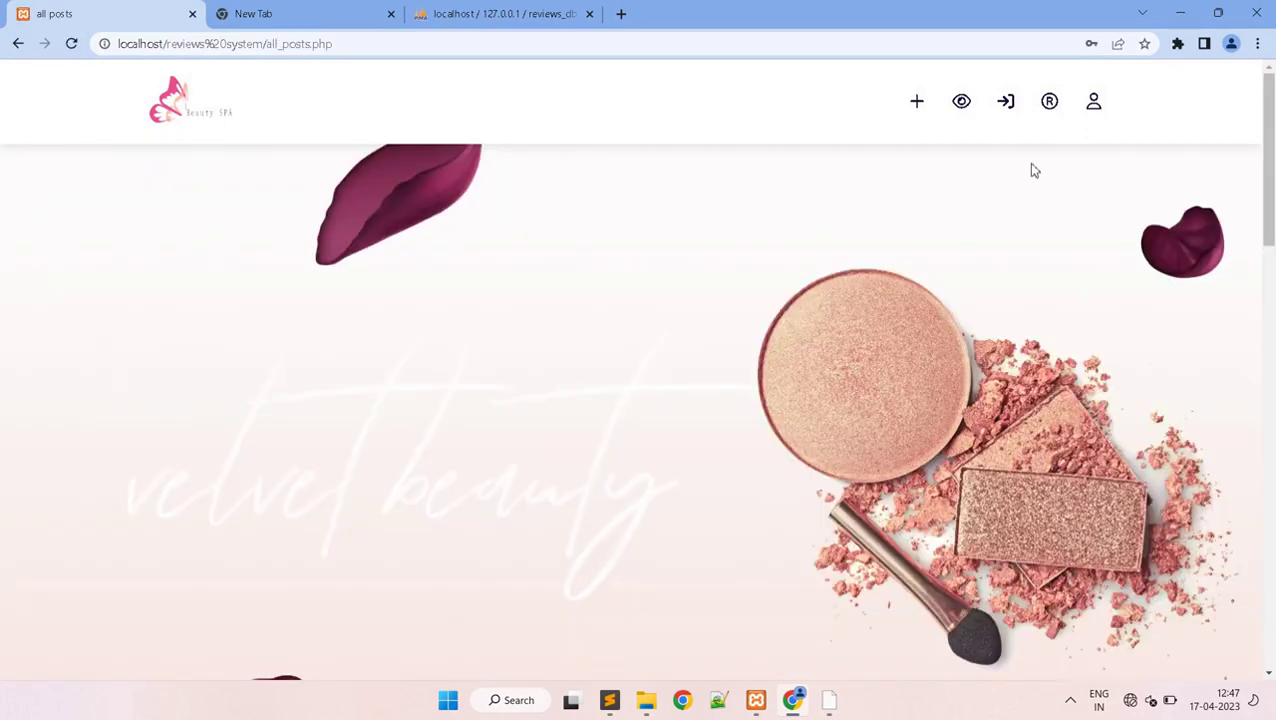
- Open the Nyka Beauty Eye Shadow Palette post and bring up its review form
{"action": "left_click", "coordinate": [1093, 101]}
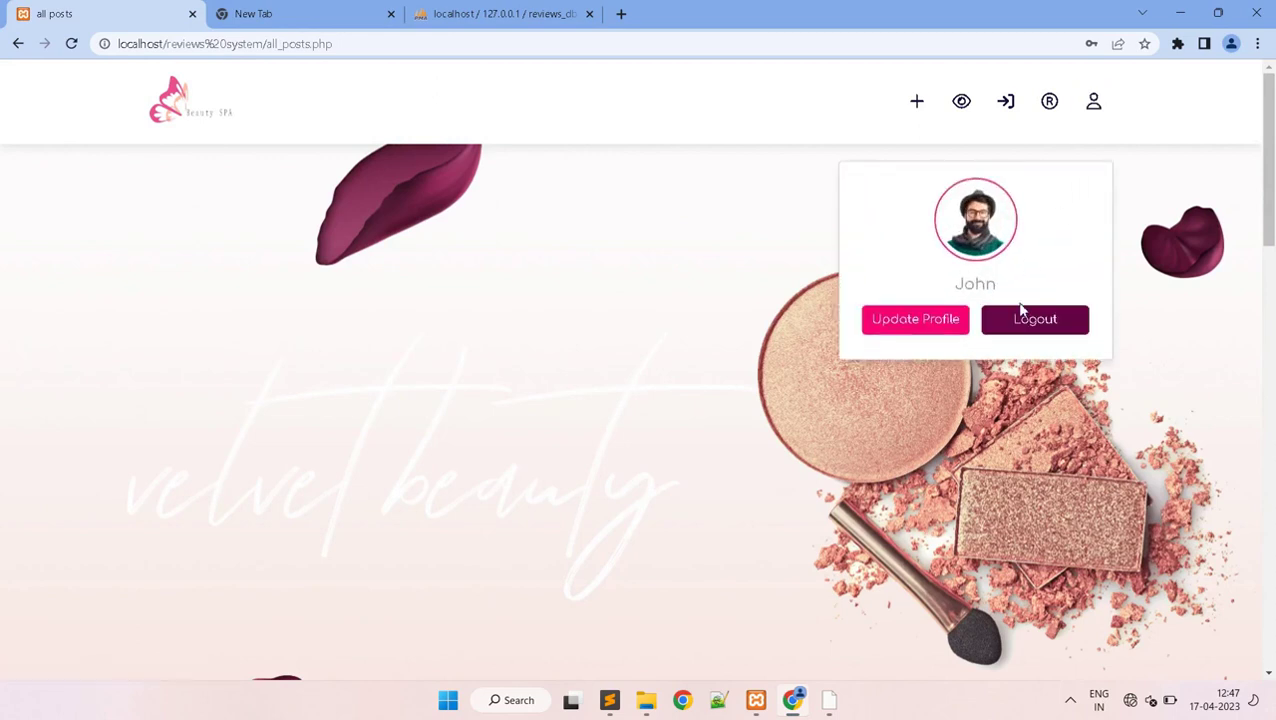
{"action": "left_click_drag", "start_coordinate": [1268, 157], "coordinate": [1247, 470]}
{"action": "left_click", "coordinate": [885, 576]}
{"action": "left_click_drag", "start_coordinate": [1272, 228], "coordinate": [1272, 626]}
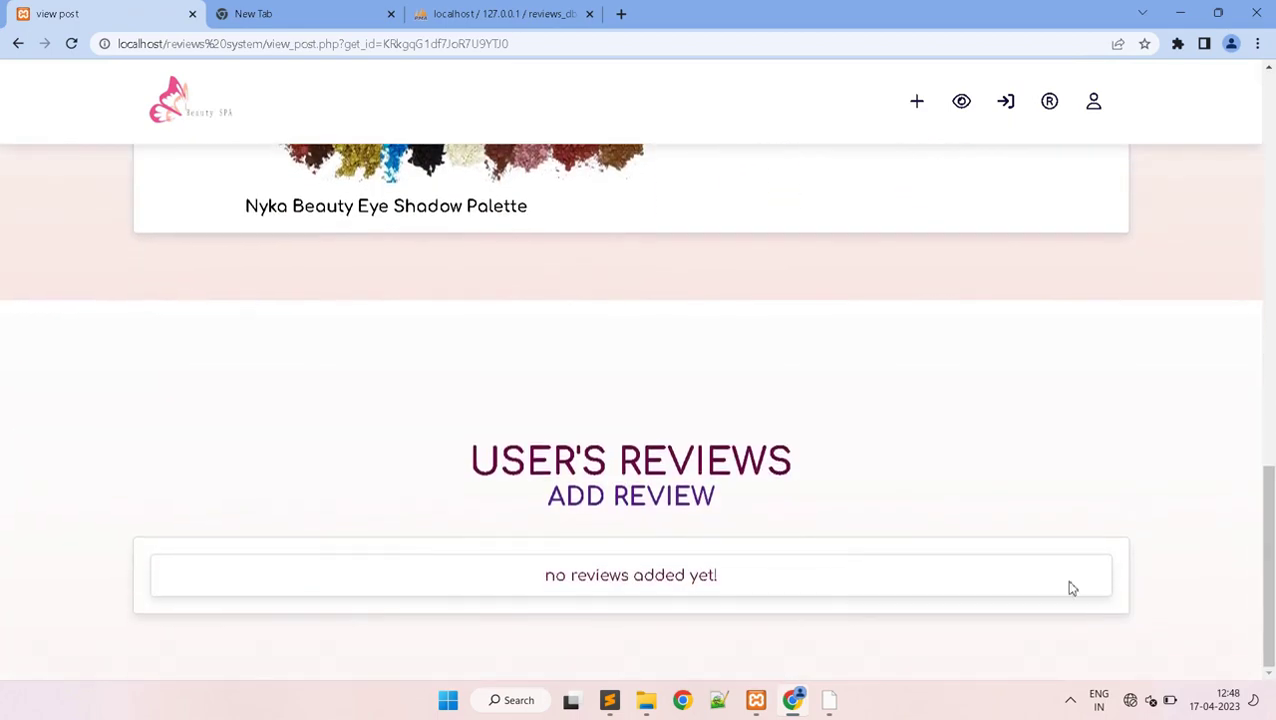
{"action": "left_click", "coordinate": [678, 507]}
{"action": "left_click_drag", "start_coordinate": [1268, 195], "coordinate": [1247, 510]}
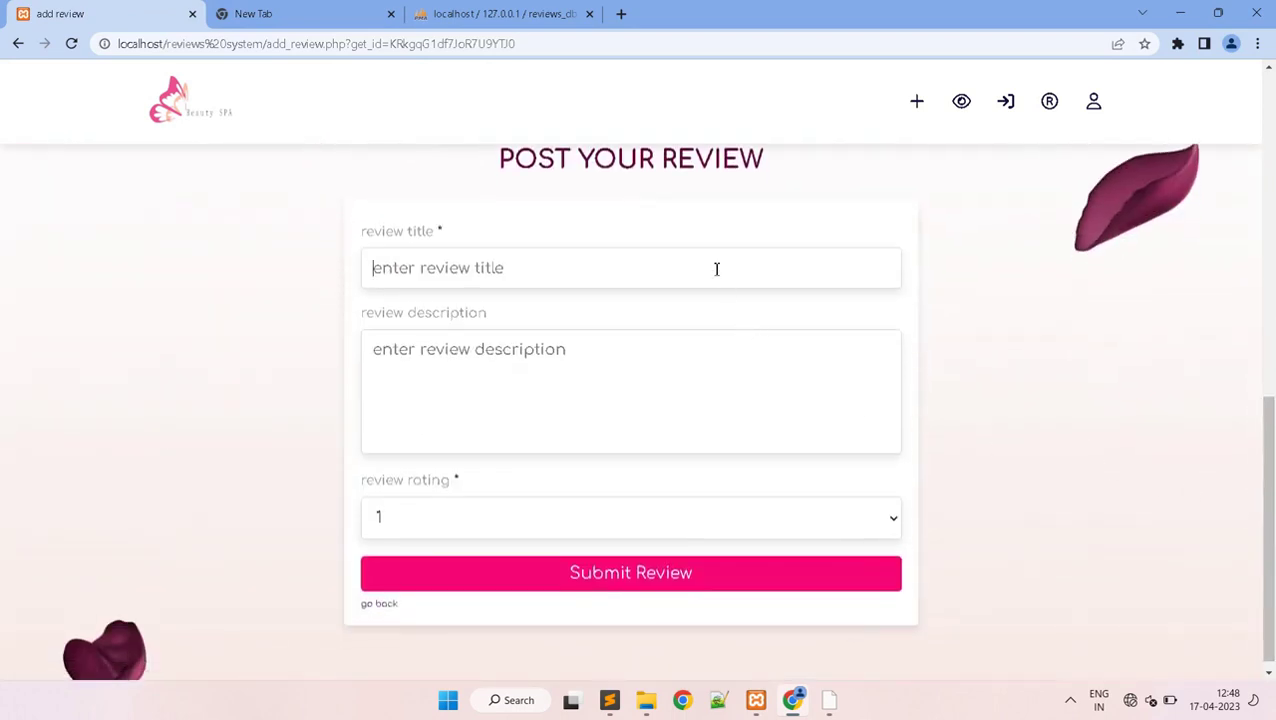
- Submit a 5-rated review titled 'nyka beauty eye shadow palette' with a pasted Lorem ipsum description
{"action": "type", "text": "nyka beauty eye shadow palette"}
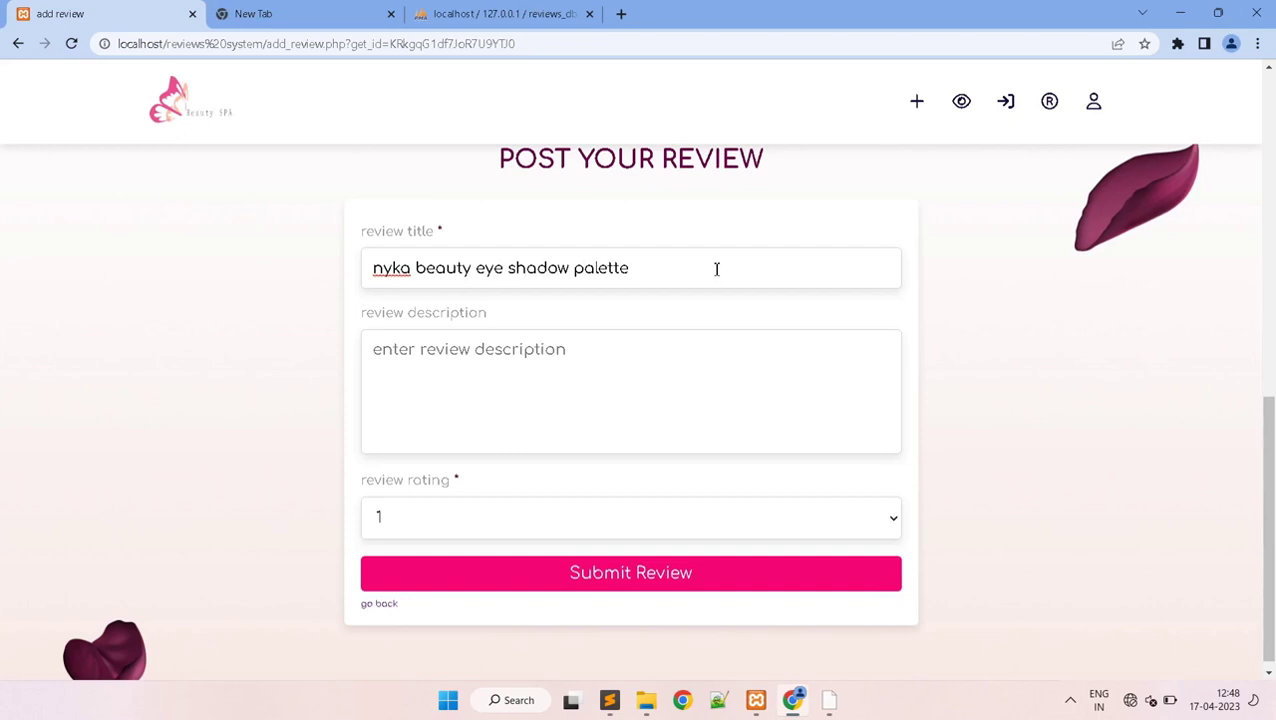
{"action": "left_click", "coordinate": [645, 390]}
{"action": "type", "text": "Lorem ipsum dolor sit amet, consectetur adipisicing elit"}
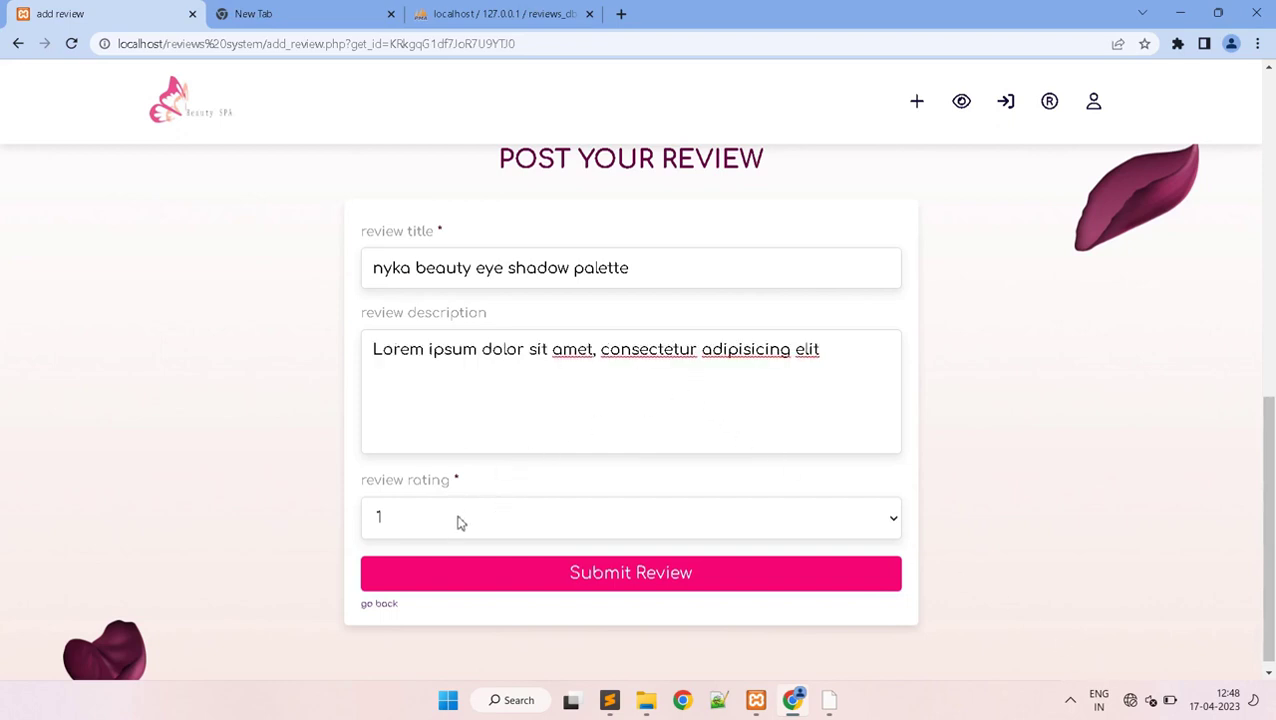
{"action": "left_click", "coordinate": [457, 516]}
{"action": "left_click", "coordinate": [407, 624]}
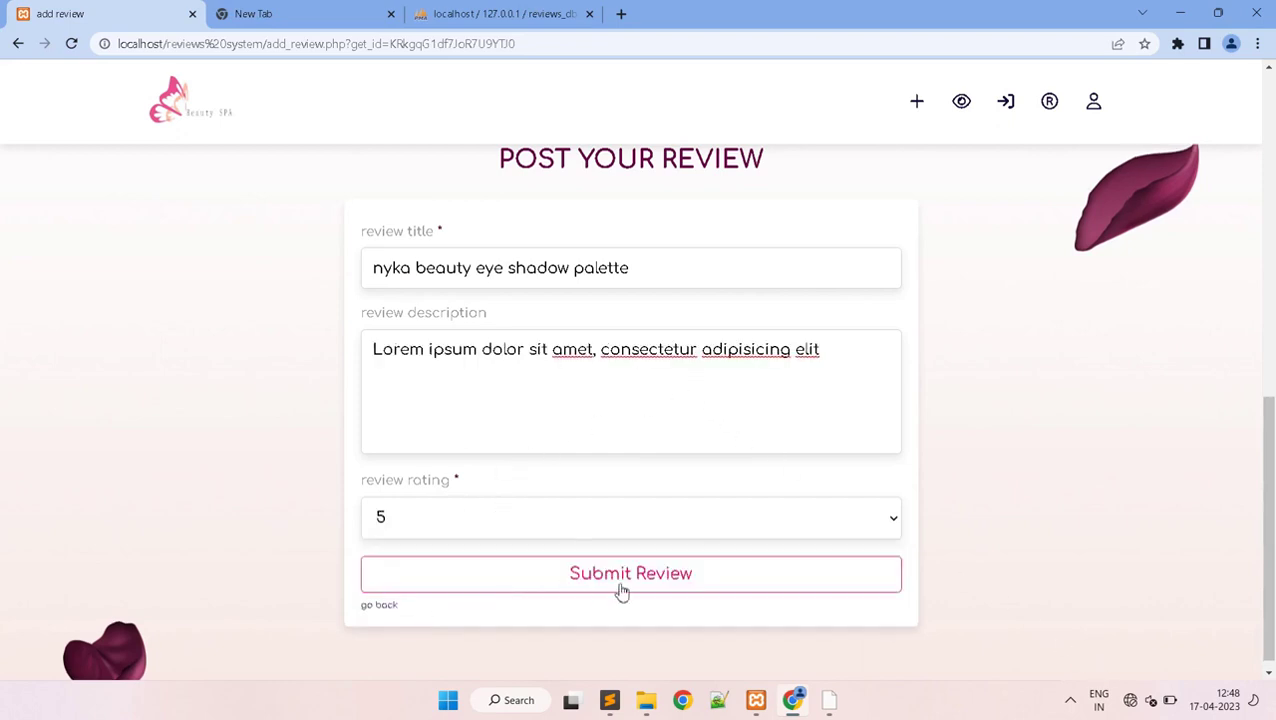
{"action": "left_click", "coordinate": [680, 588]}
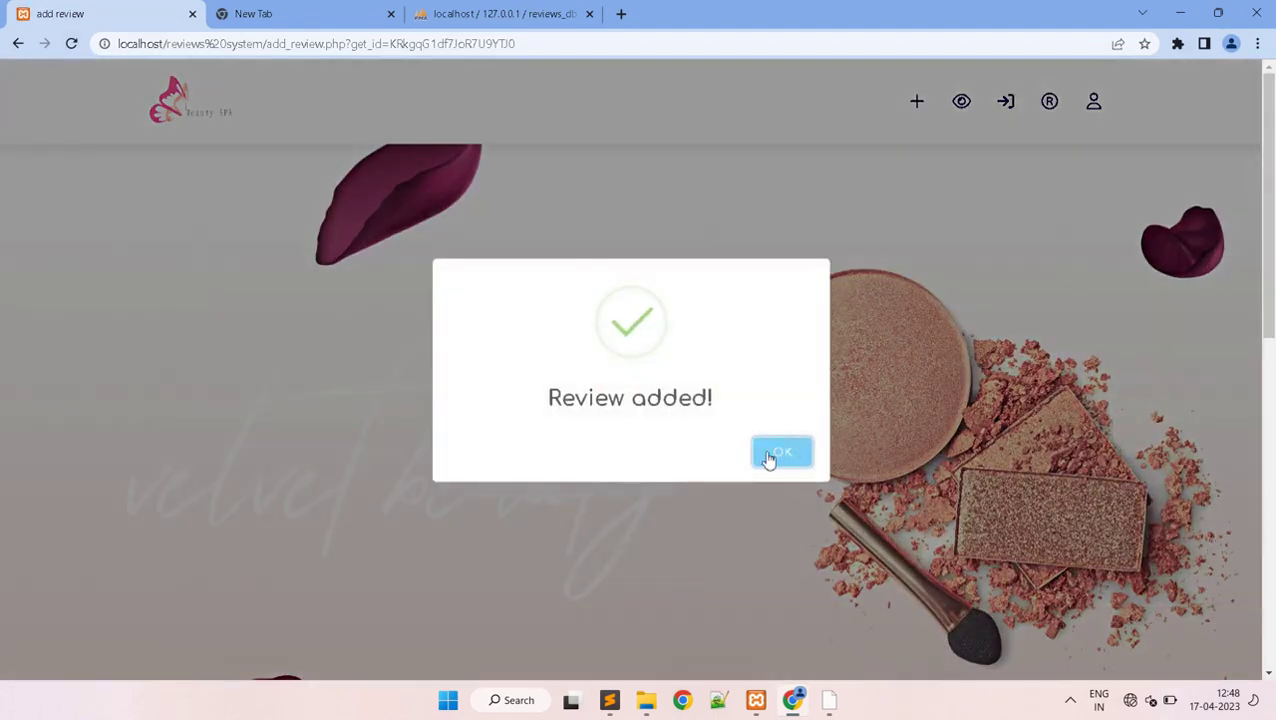
{"action": "left_click", "coordinate": [778, 450]}
{"action": "left_click_drag", "start_coordinate": [1266, 215], "coordinate": [1272, 603]}
{"action": "scroll", "coordinate": [1228, 456], "scroll_direction": "up", "scroll_amount": 2}
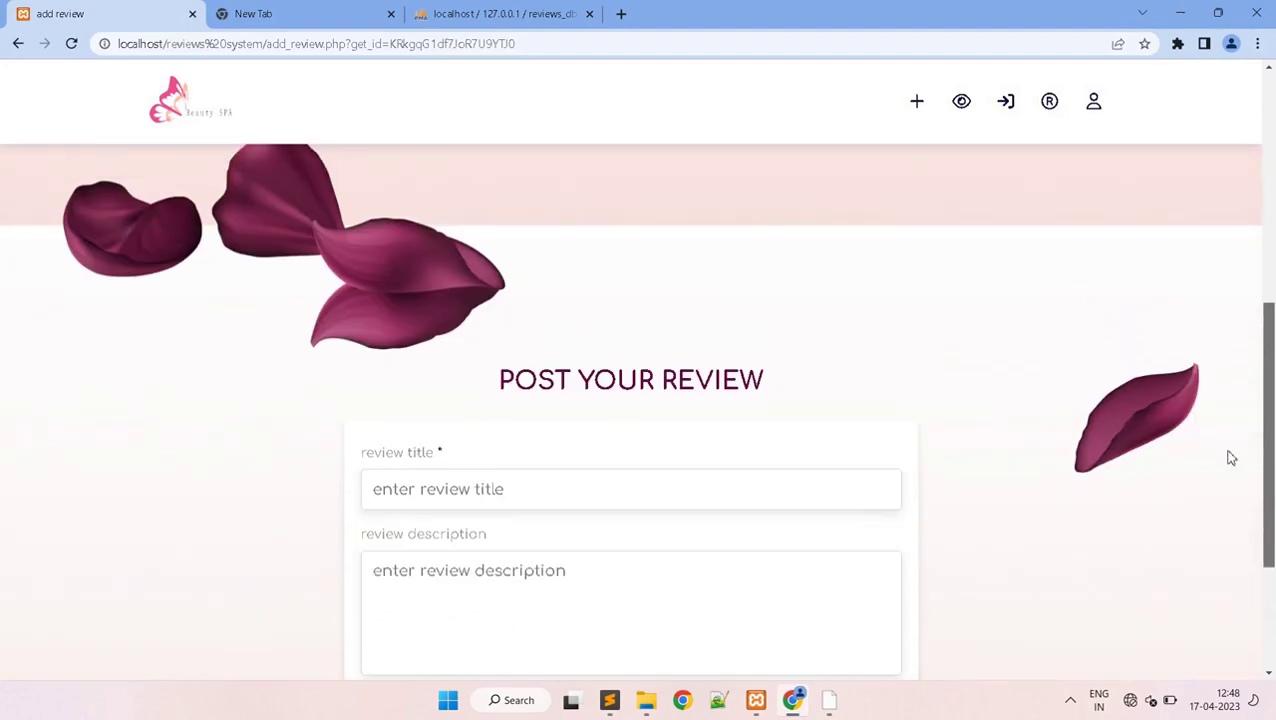
- Return to the palette post and open the posted review for editing
{"action": "scroll", "coordinate": [1228, 456], "scroll_direction": "down", "scroll_amount": 2}
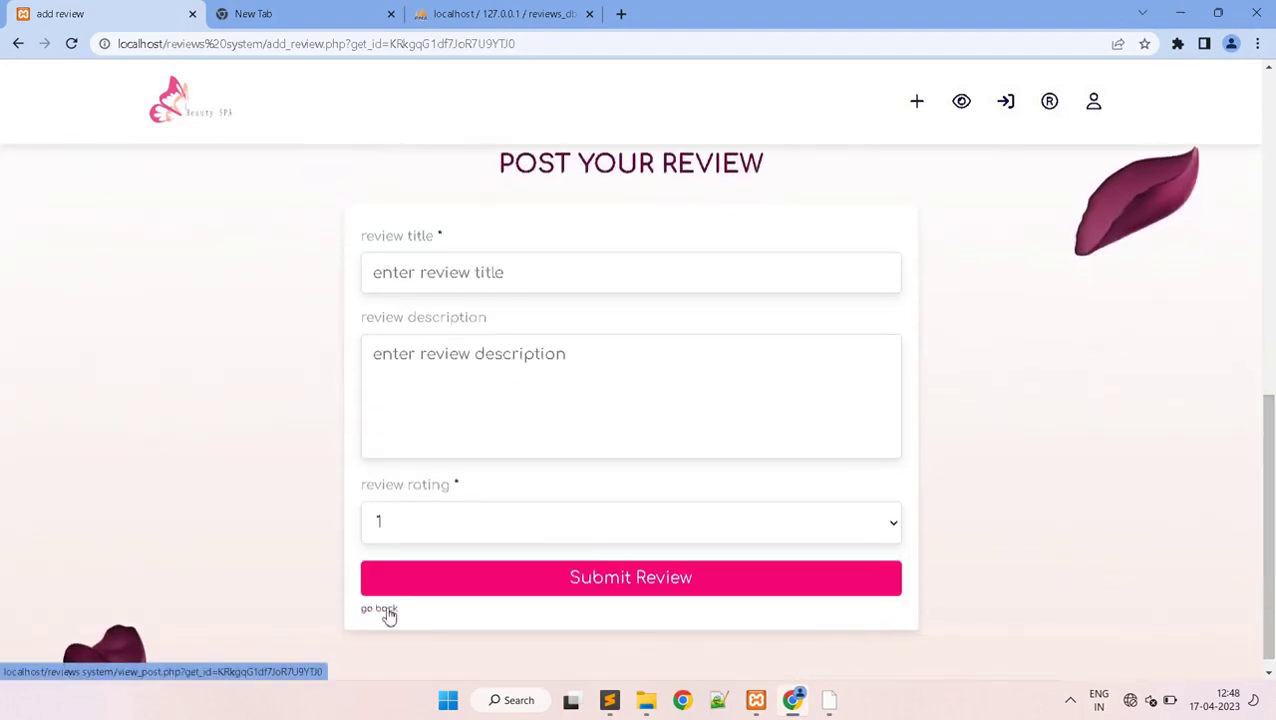
{"action": "left_click", "coordinate": [386, 609]}
{"action": "left_click_drag", "start_coordinate": [1272, 210], "coordinate": [1272, 626]}
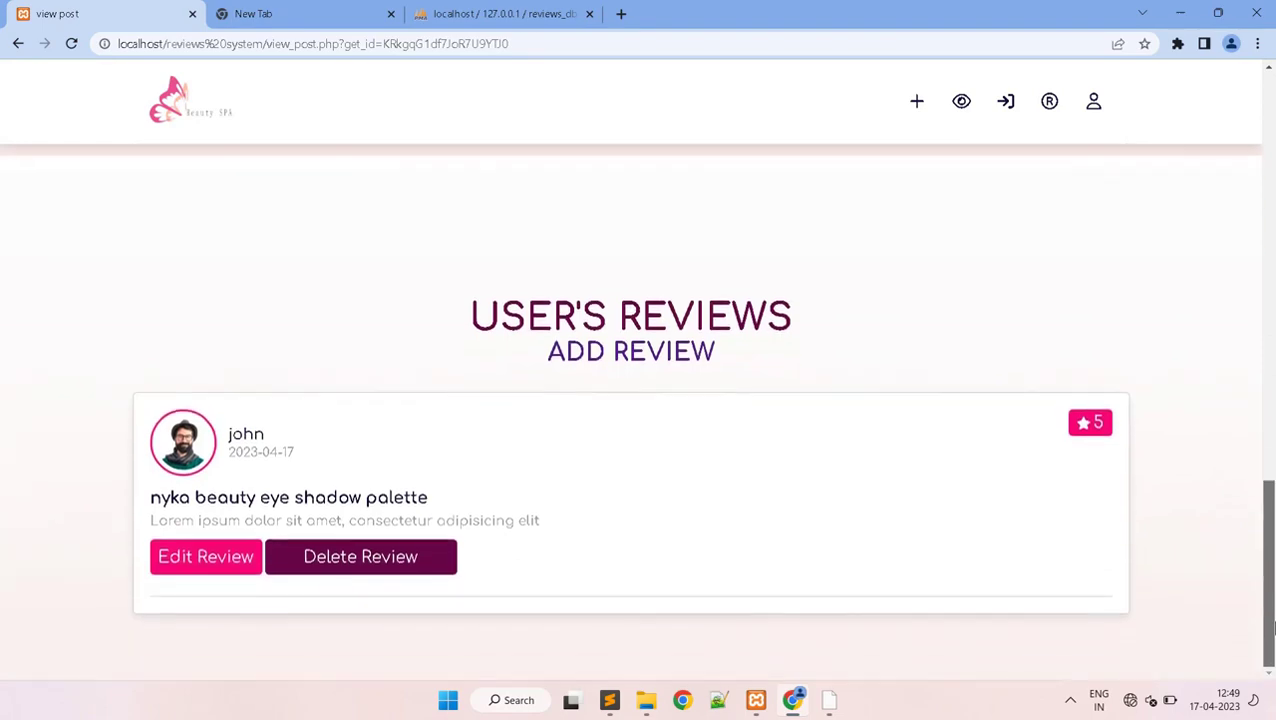
{"action": "left_click", "coordinate": [208, 560]}
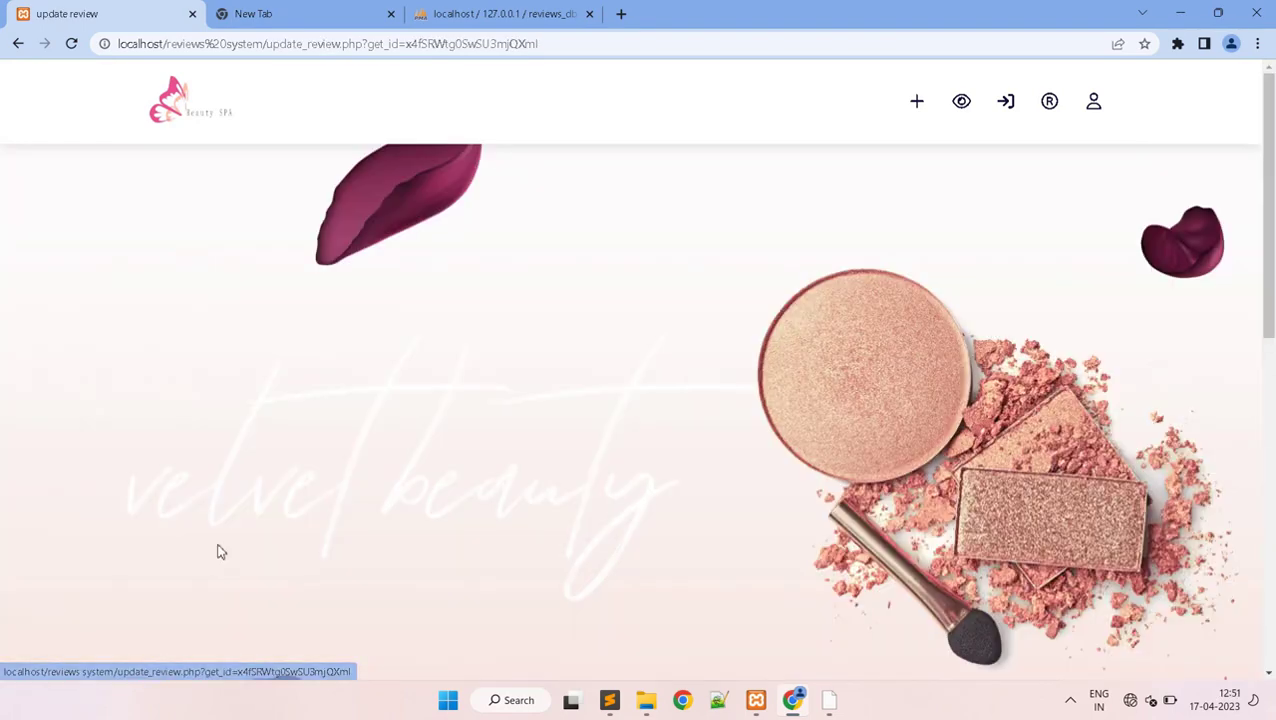
{"action": "left_click_drag", "start_coordinate": [1272, 240], "coordinate": [1272, 290]}
- Append a second pasted Lorem ipsum line to the description and update the review
{"action": "scroll", "coordinate": [676, 492], "scroll_direction": "down", "scroll_amount": 5}
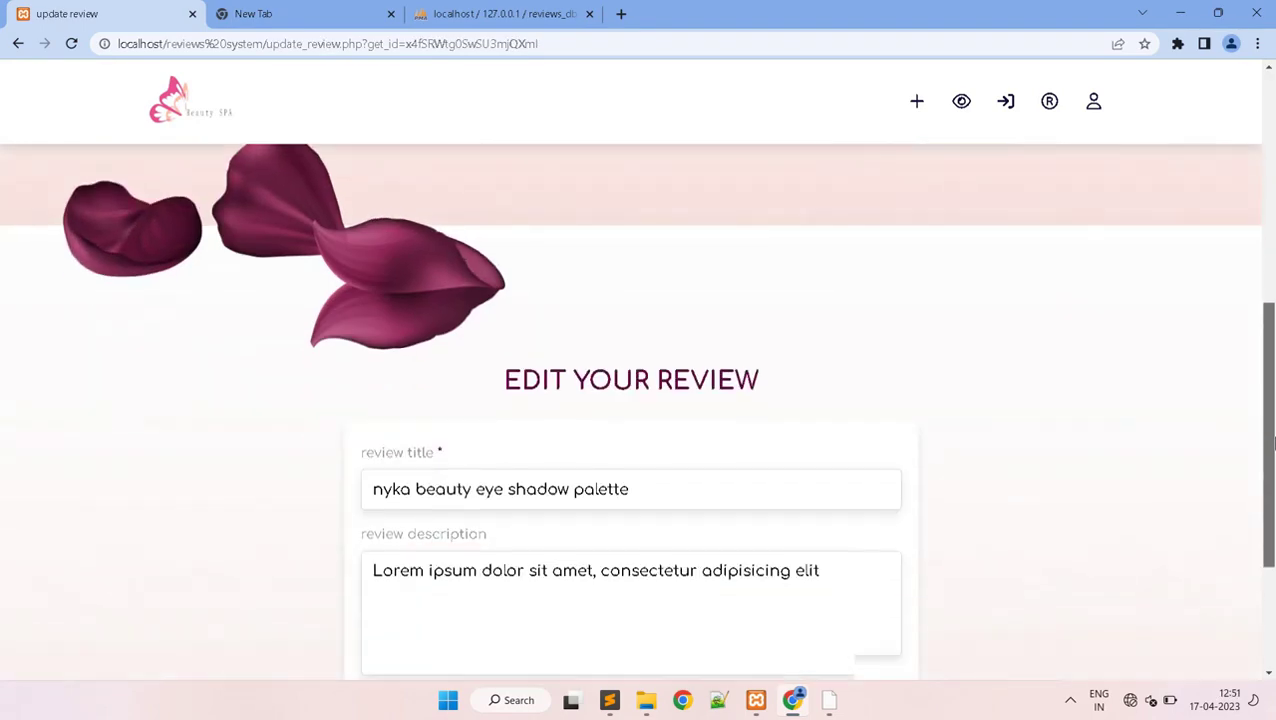
{"action": "left_click", "coordinate": [826, 467]}
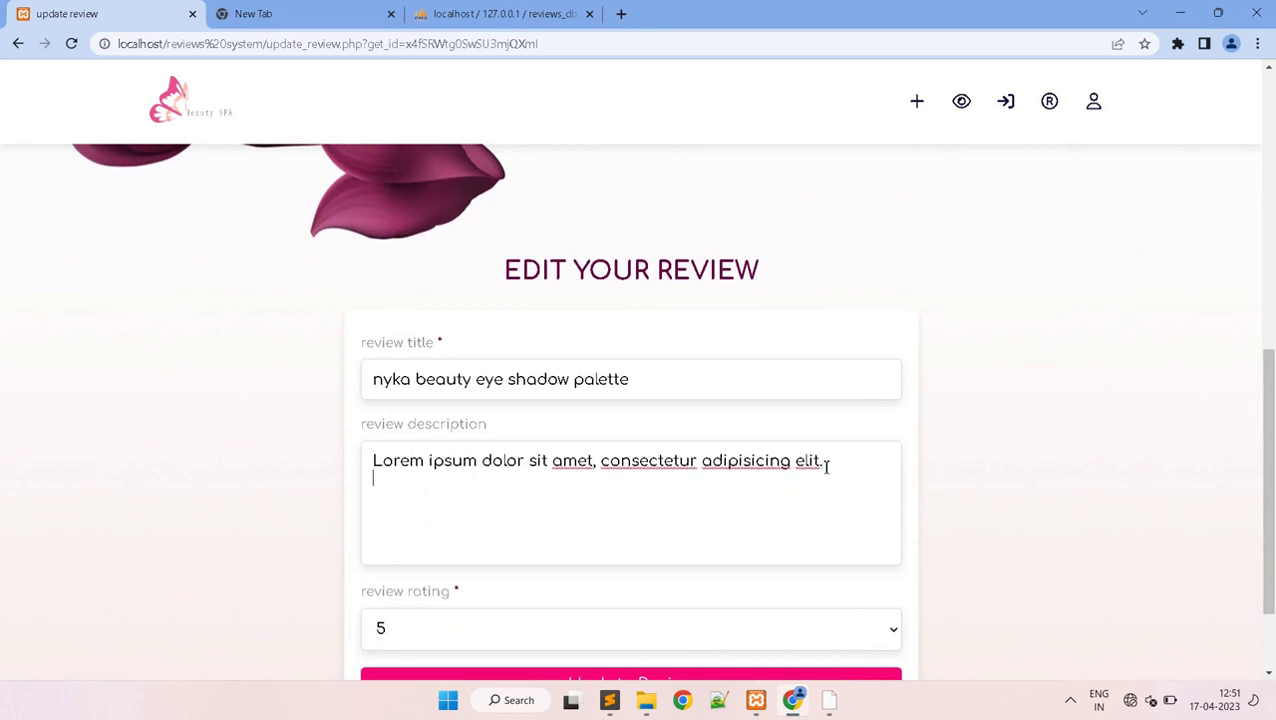
{"action": "type", "text": "Lorem ipsum dolor sit amet, consectetur adipisicing elit"}
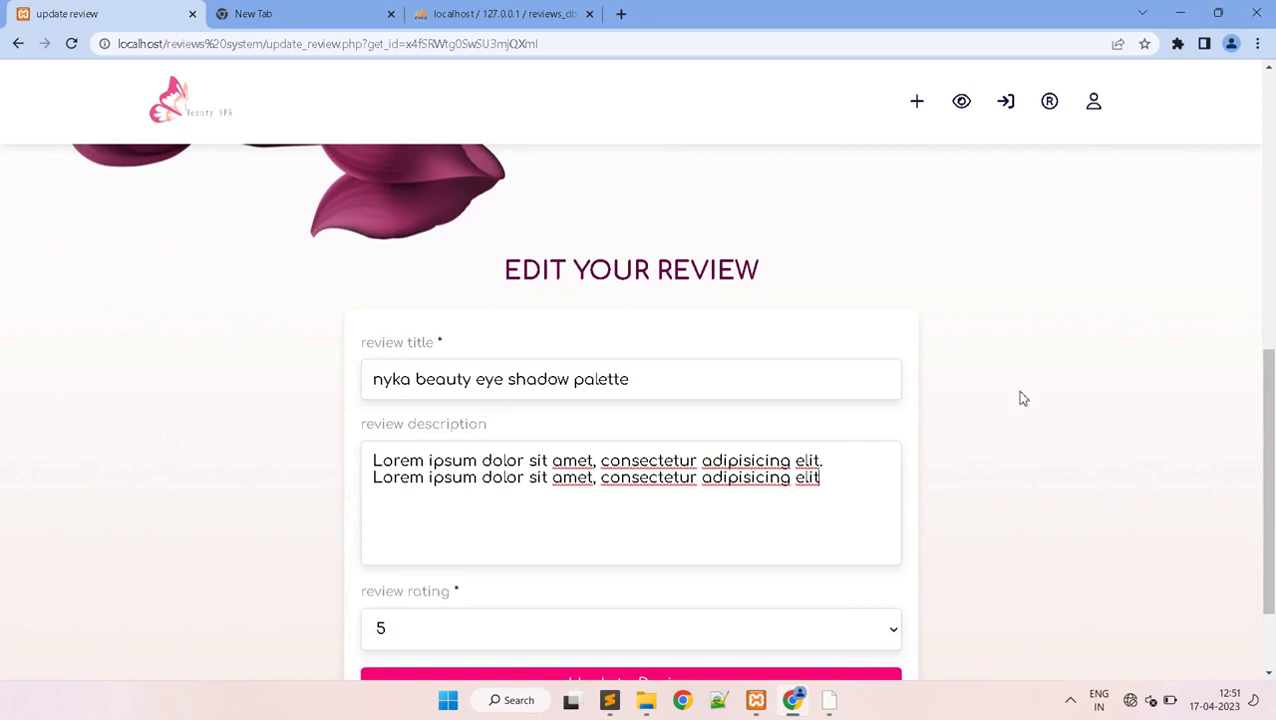
{"action": "scroll", "coordinate": [1050, 460], "scroll_direction": "down", "scroll_amount": 2}
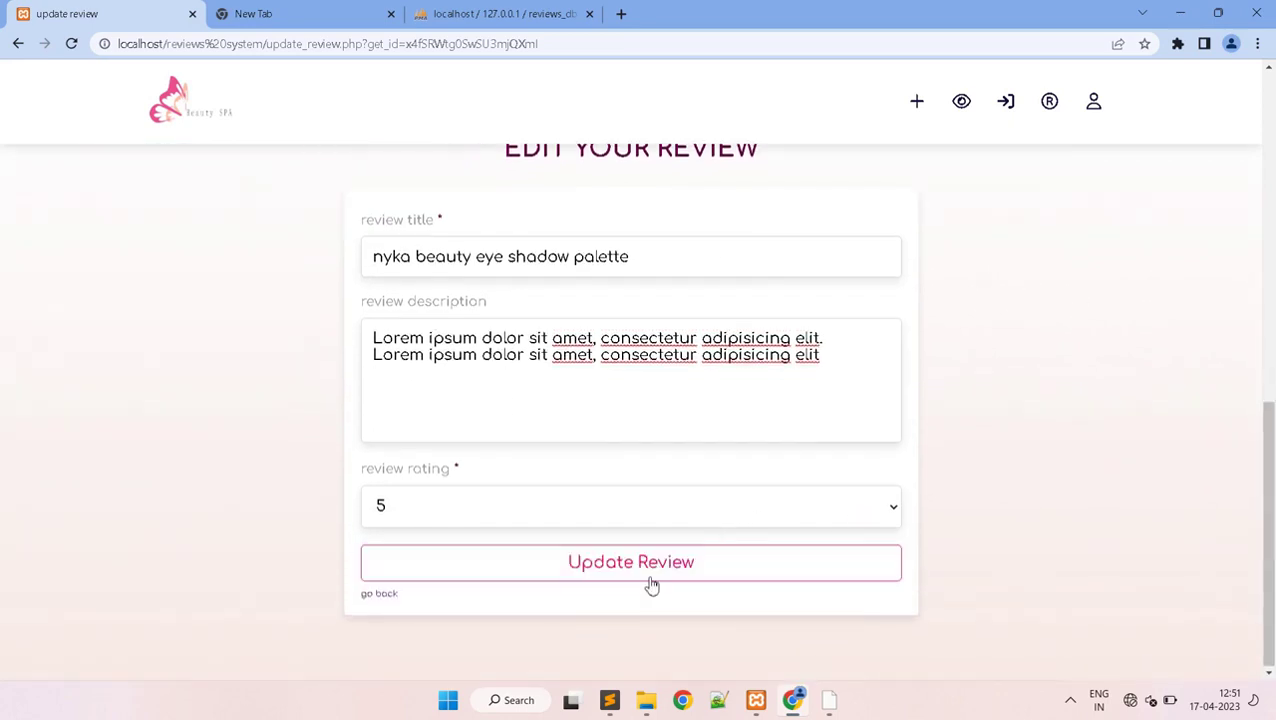
{"action": "left_click", "coordinate": [612, 568]}
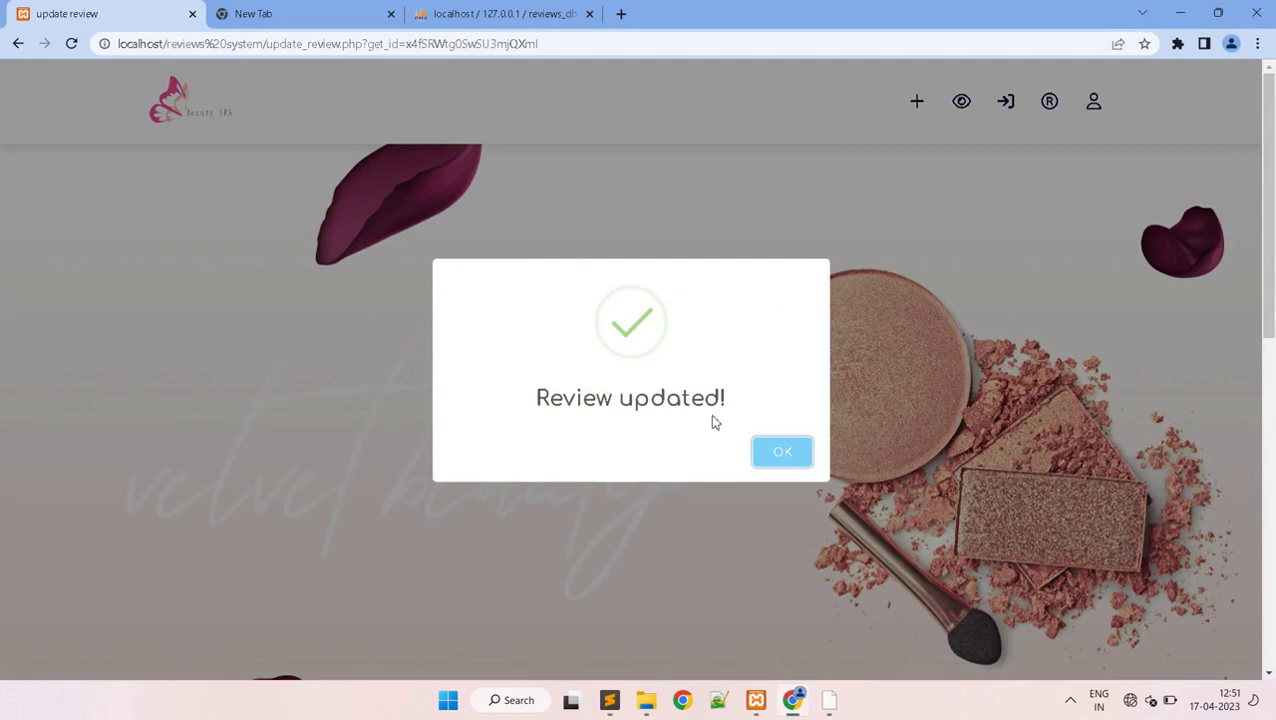
{"action": "left_click", "coordinate": [770, 452]}
{"action": "left_click_drag", "start_coordinate": [1272, 199], "coordinate": [1260, 440]}
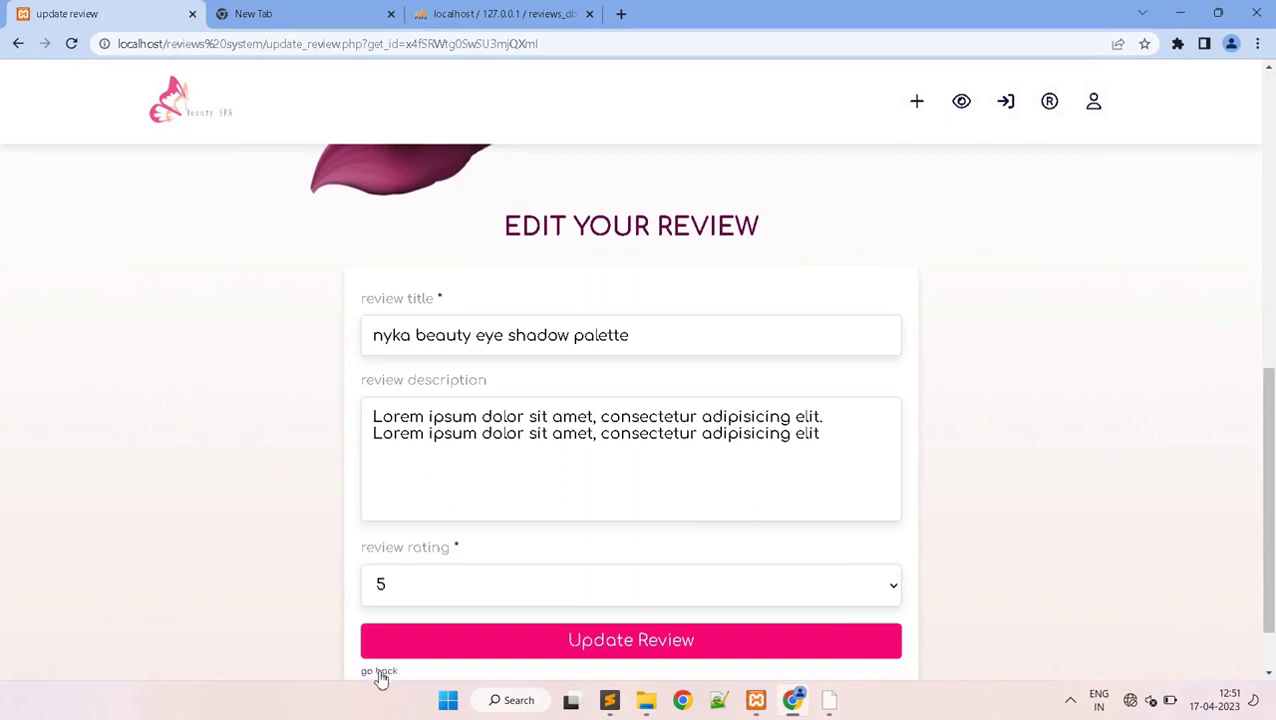
{"action": "left_click", "coordinate": [380, 676]}
{"action": "left_click_drag", "start_coordinate": [1262, 185], "coordinate": [1266, 628]}
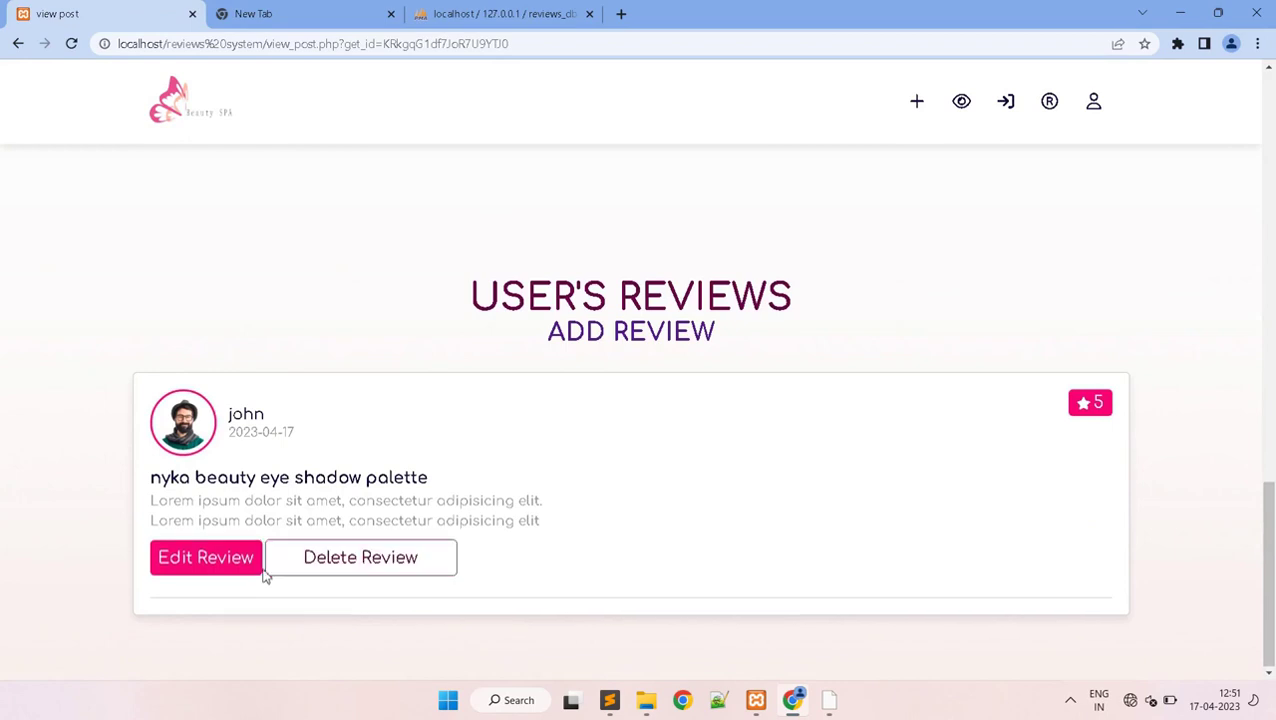
- Delete the existing palette review and confirm the deletion
{"action": "left_click", "coordinate": [328, 566]}
{"action": "left_click", "coordinate": [710, 137]}
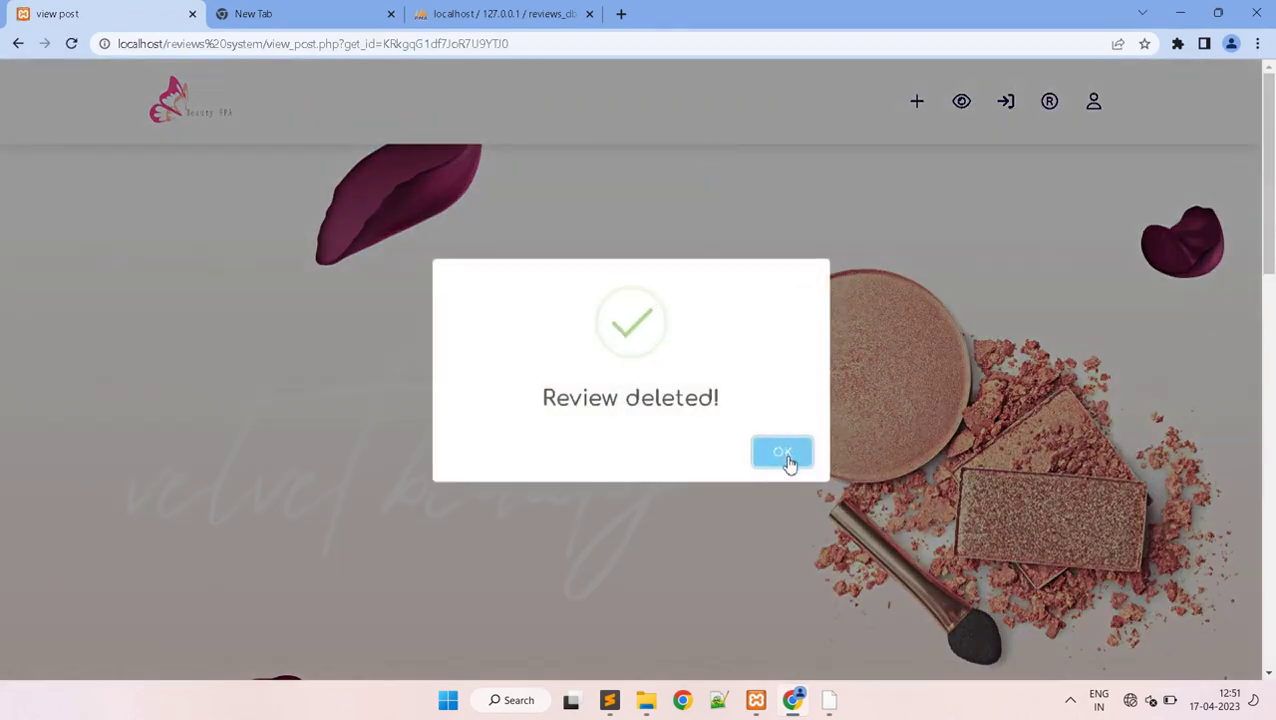
{"action": "left_click", "coordinate": [783, 453]}
{"action": "scroll", "coordinate": [1268, 455], "scroll_direction": "down", "scroll_amount": 4}
{"action": "scroll", "coordinate": [1268, 455], "scroll_direction": "down", "scroll_amount": 6}
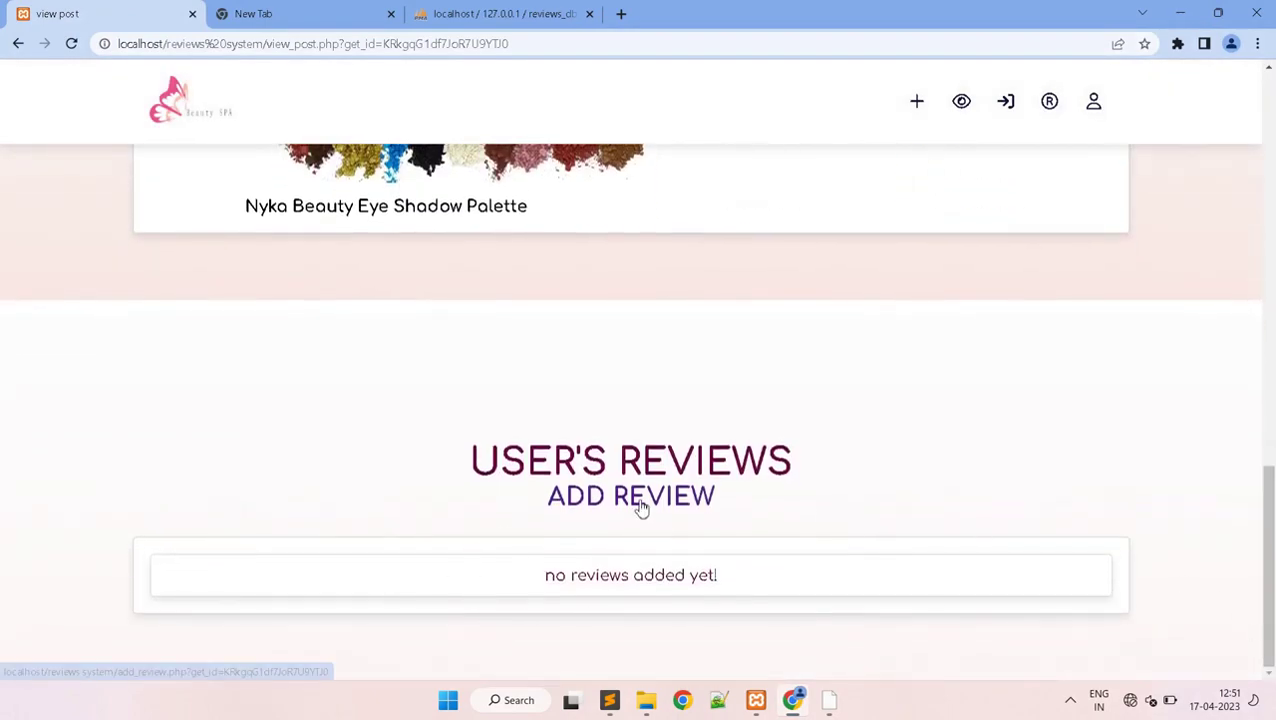
- Submit a new review 'nyka beauty eyeshadow' with a two-sentence Lorem ipsum description
{"action": "left_click", "coordinate": [641, 505]}
{"action": "scroll", "coordinate": [1274, 178], "scroll_direction": "down", "scroll_amount": 6}
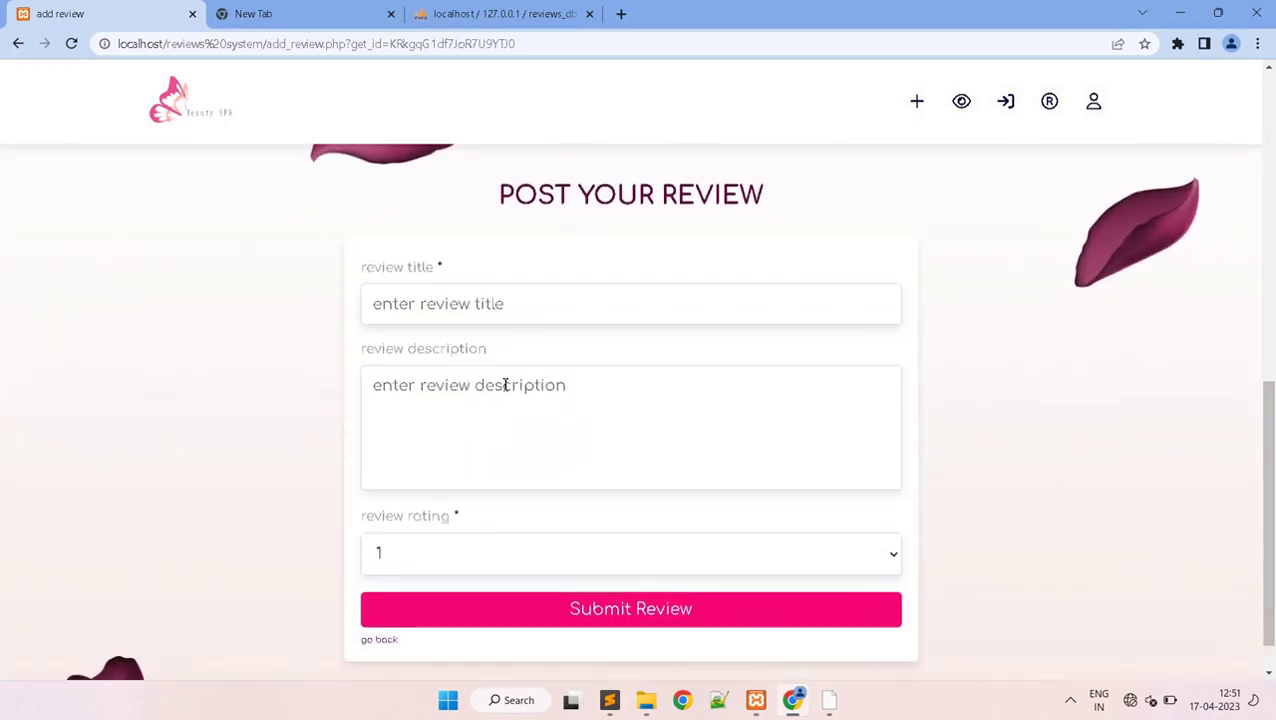
{"action": "type", "text": "Lorem ipsum dolor sit amet, consectetur adipisicing elit"}
{"action": "type", "text": "Lorem ipsum dolor sit amet, consectetur adipisicing elit"}
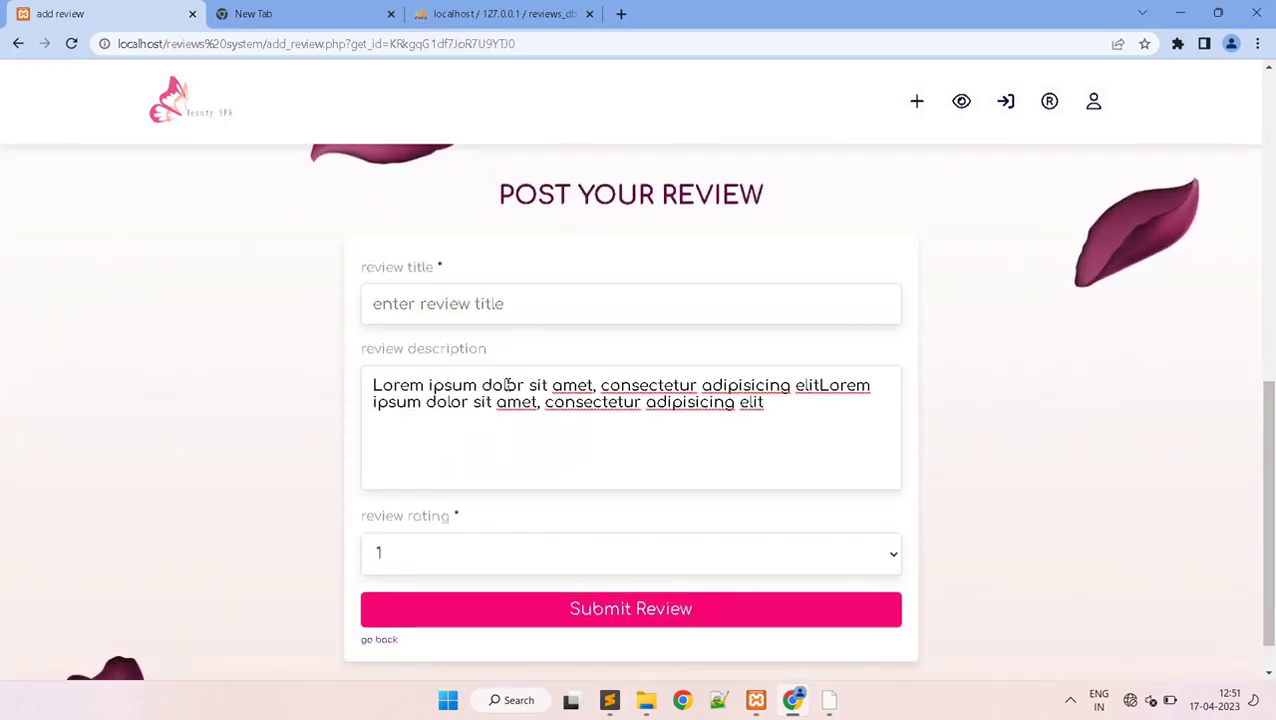
{"action": "left_click", "coordinate": [823, 385]}
{"action": "type", "text": ". "}
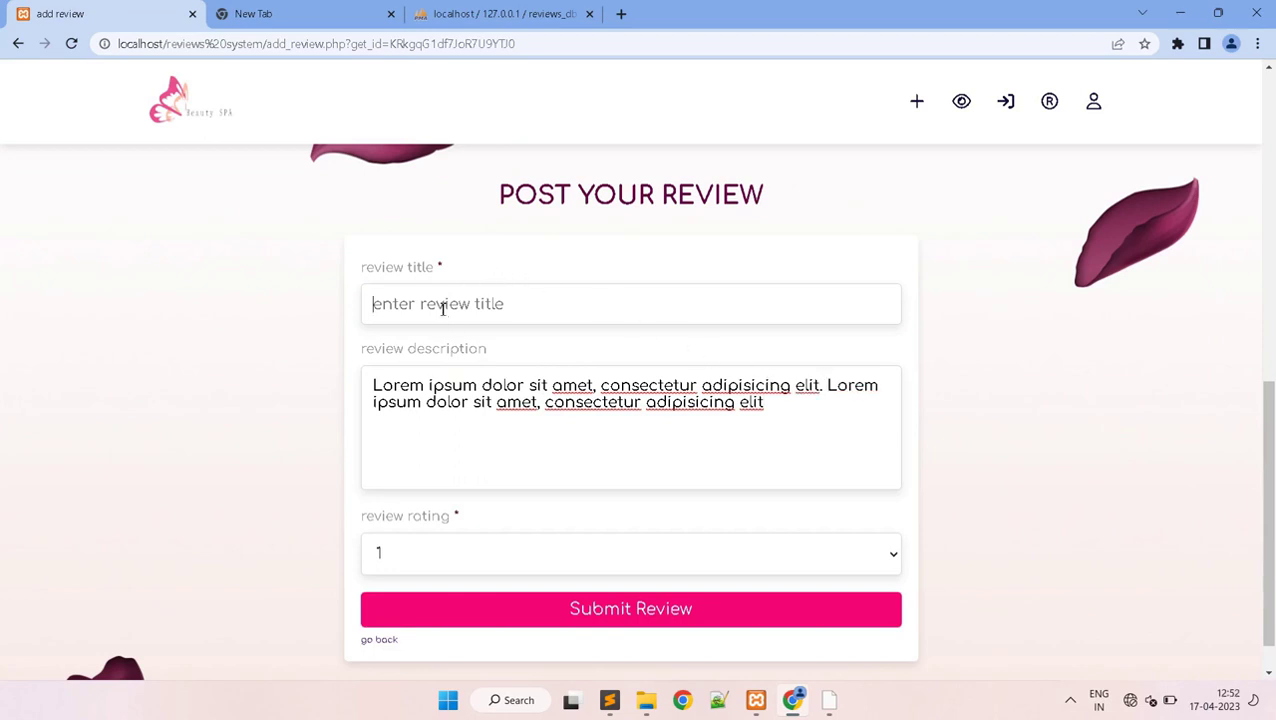
{"action": "type", "text": "nyka beauty eyeshadow"}
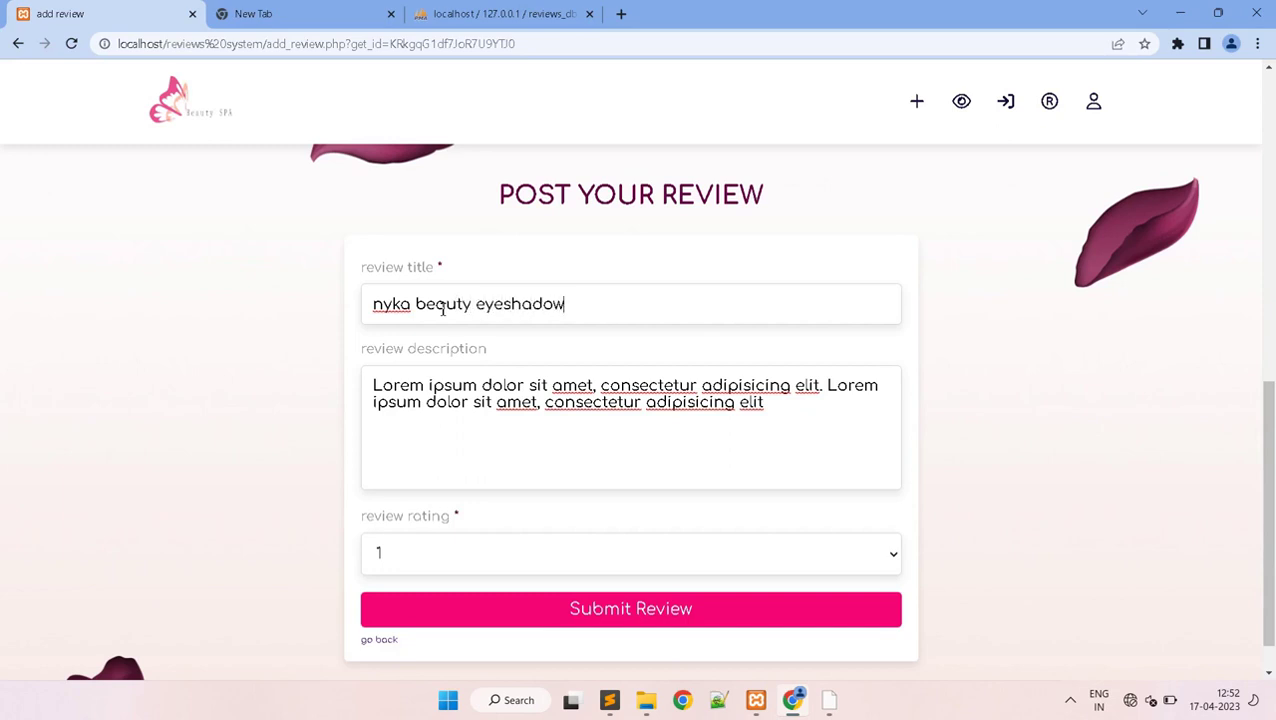
{"action": "left_click", "coordinate": [612, 615]}
{"action": "left_click", "coordinate": [786, 462]}
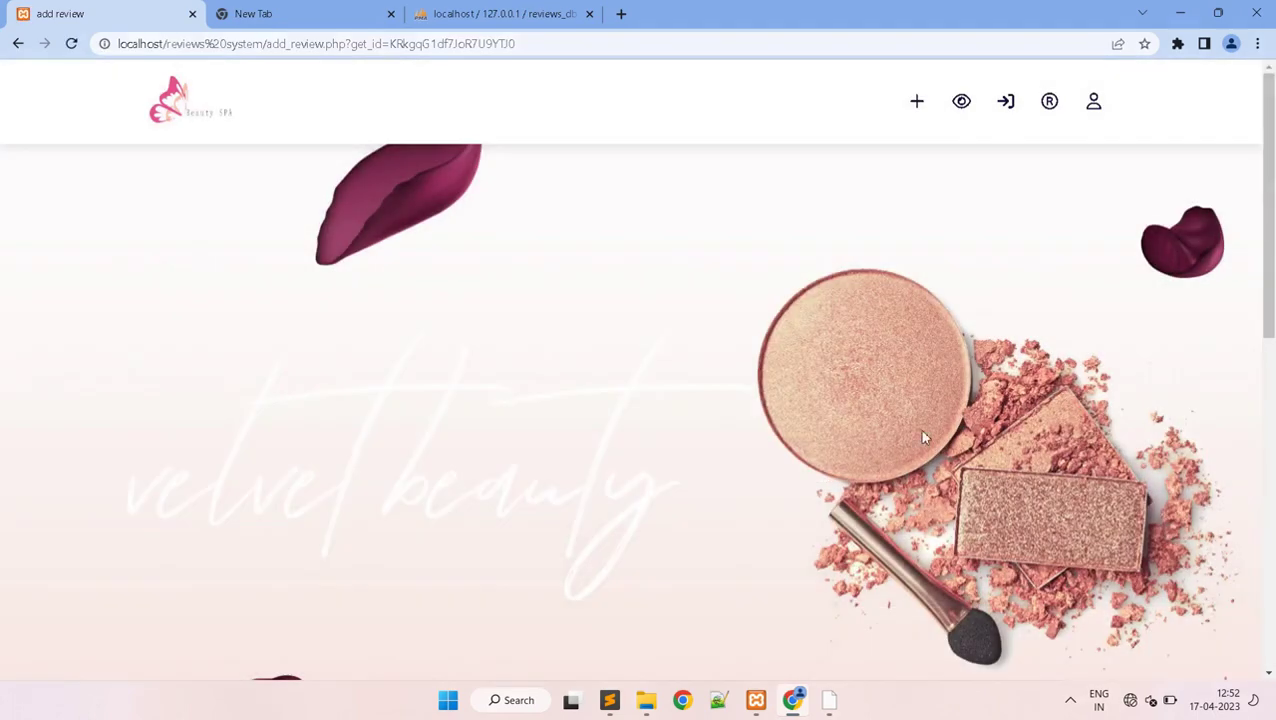
{"action": "left_click_drag", "start_coordinate": [1267, 277], "coordinate": [1272, 605]}
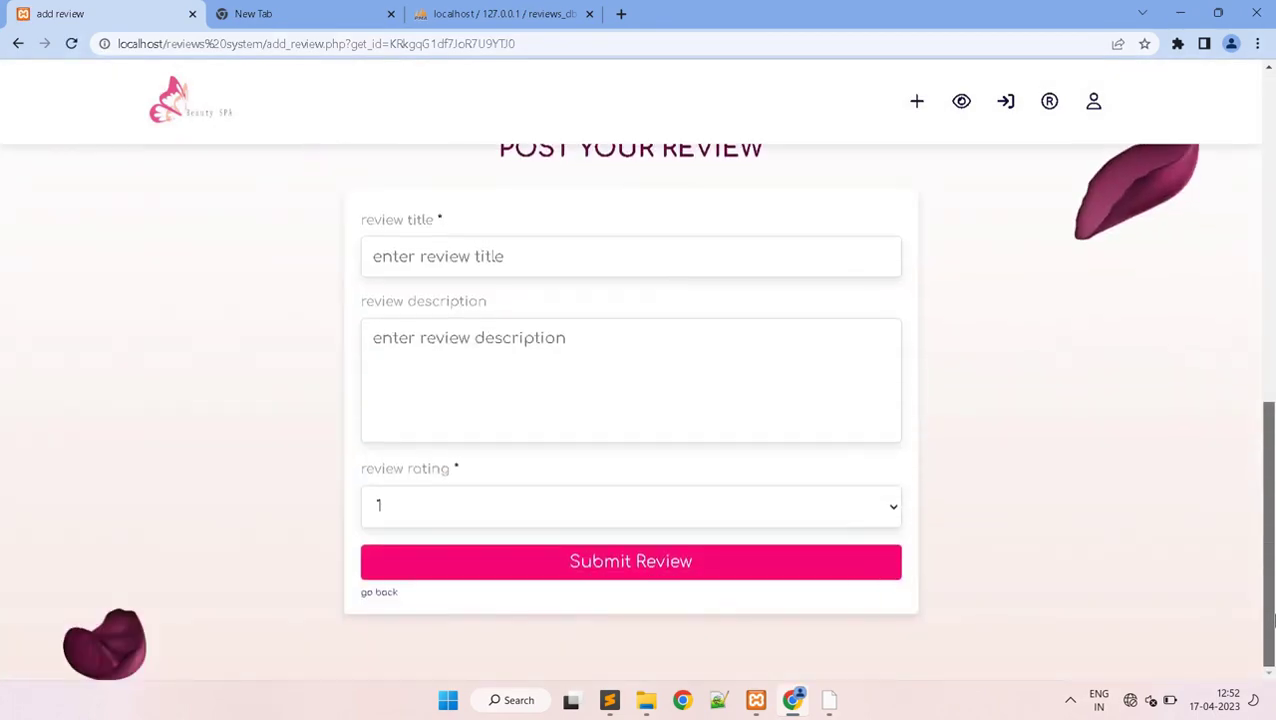
{"action": "left_click", "coordinate": [368, 597]}
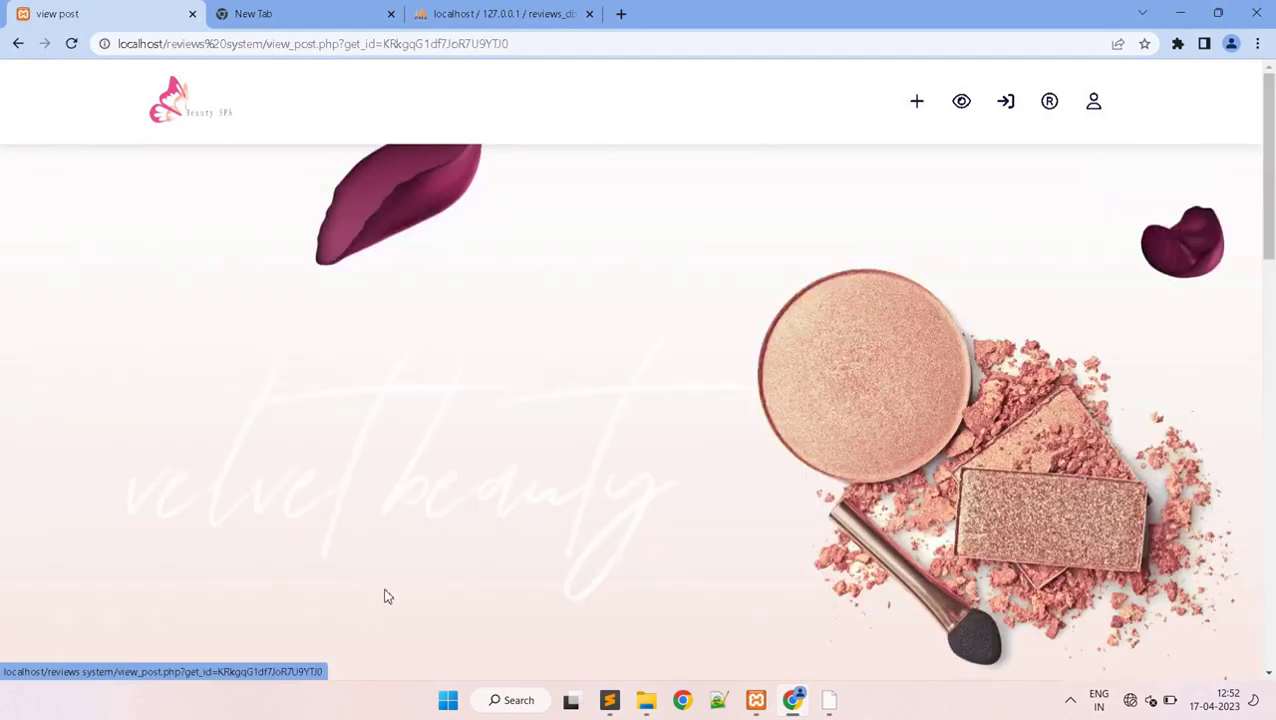
- Change the 'nyka beauty eyeshadow' review's rating to 4 and save the update
{"action": "left_click_drag", "start_coordinate": [1268, 180], "coordinate": [1272, 622]}
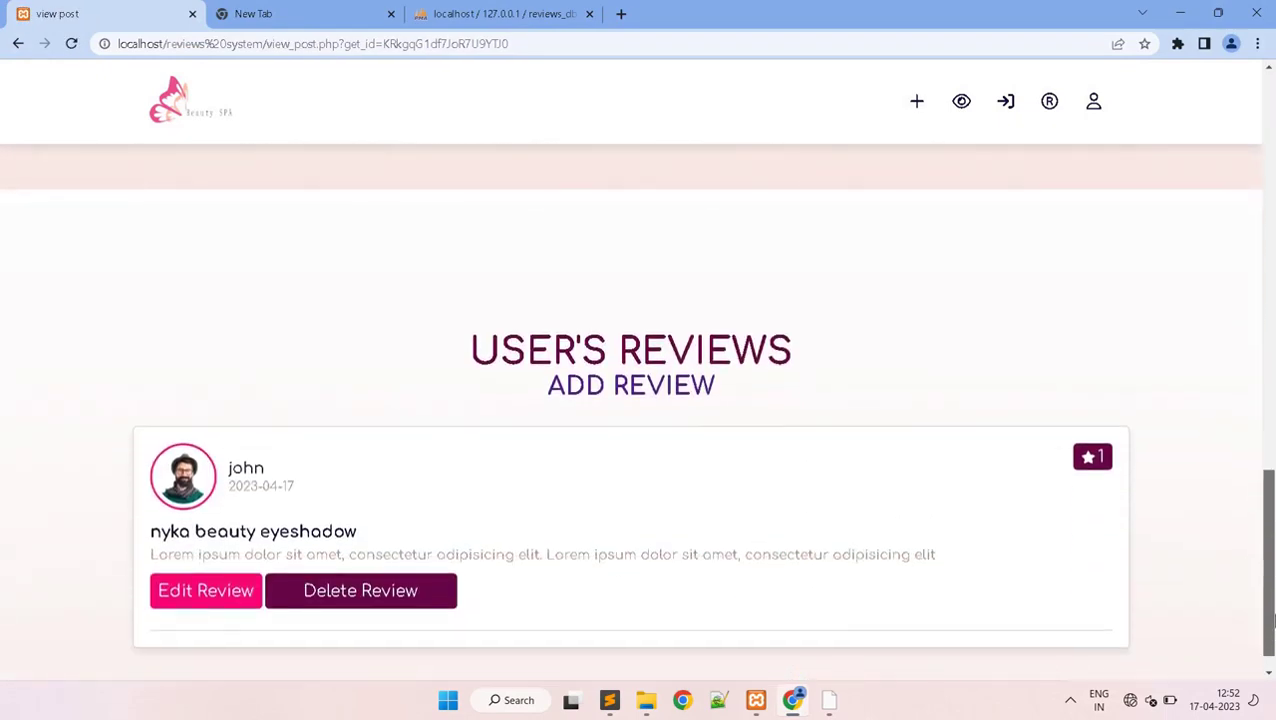
{"action": "left_click", "coordinate": [192, 600]}
{"action": "left_click_drag", "start_coordinate": [1266, 200], "coordinate": [1272, 528]}
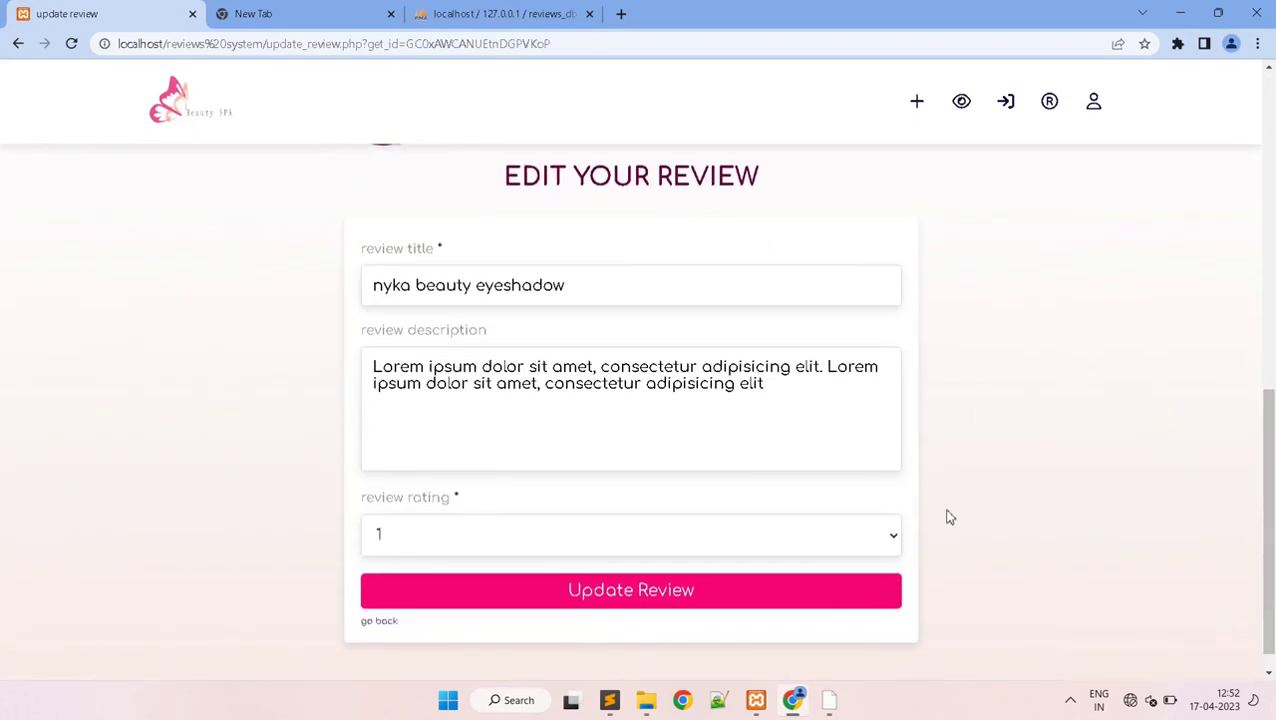
{"action": "left_click", "coordinate": [886, 535]}
{"action": "left_click", "coordinate": [477, 650]}
{"action": "left_click", "coordinate": [600, 605]}
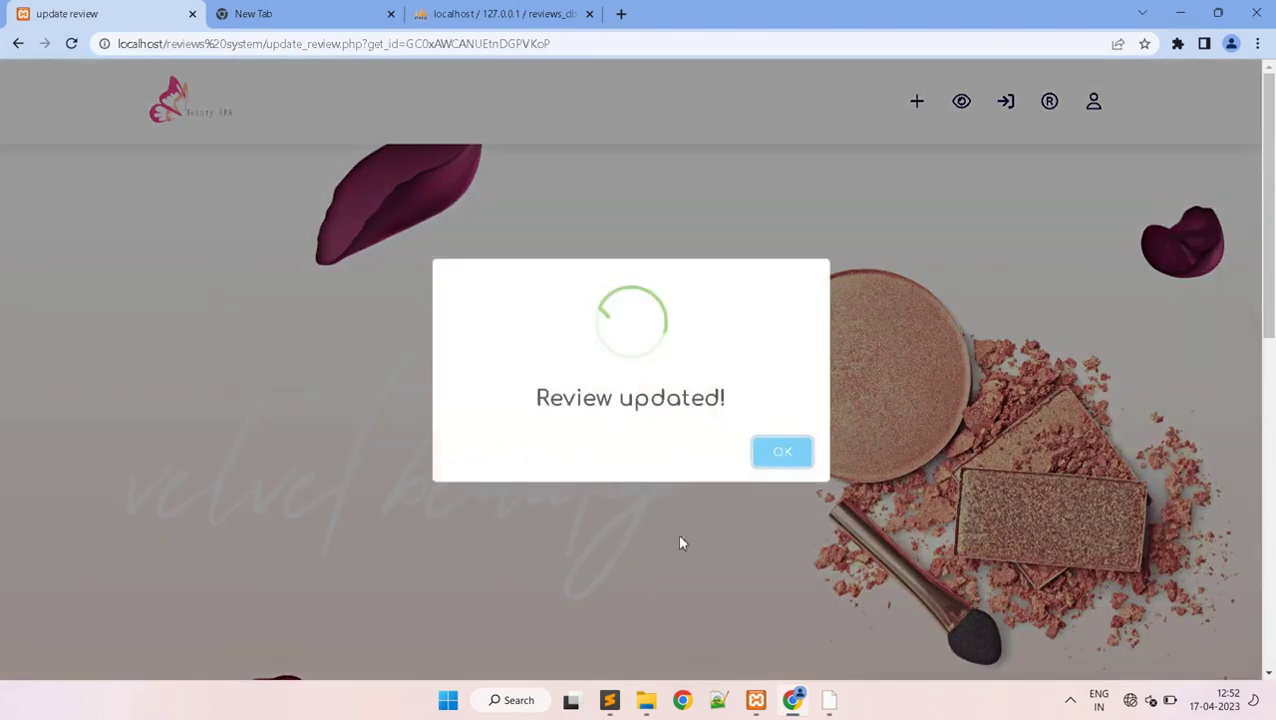
{"action": "left_click", "coordinate": [780, 455]}
{"action": "left_click_drag", "start_coordinate": [1272, 235], "coordinate": [1272, 555]}
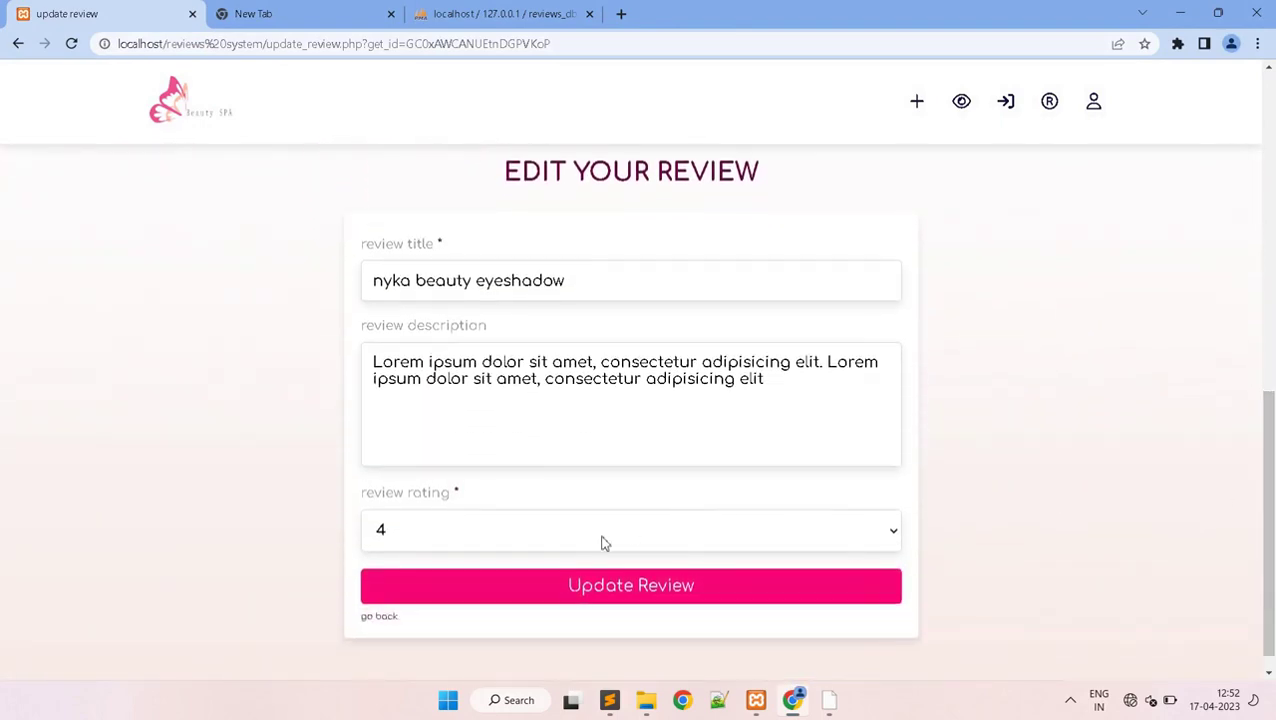
{"action": "left_click", "coordinate": [382, 618]}
- Navigate to the all posts list
{"action": "left_click_drag", "start_coordinate": [1272, 193], "coordinate": [1272, 595]}
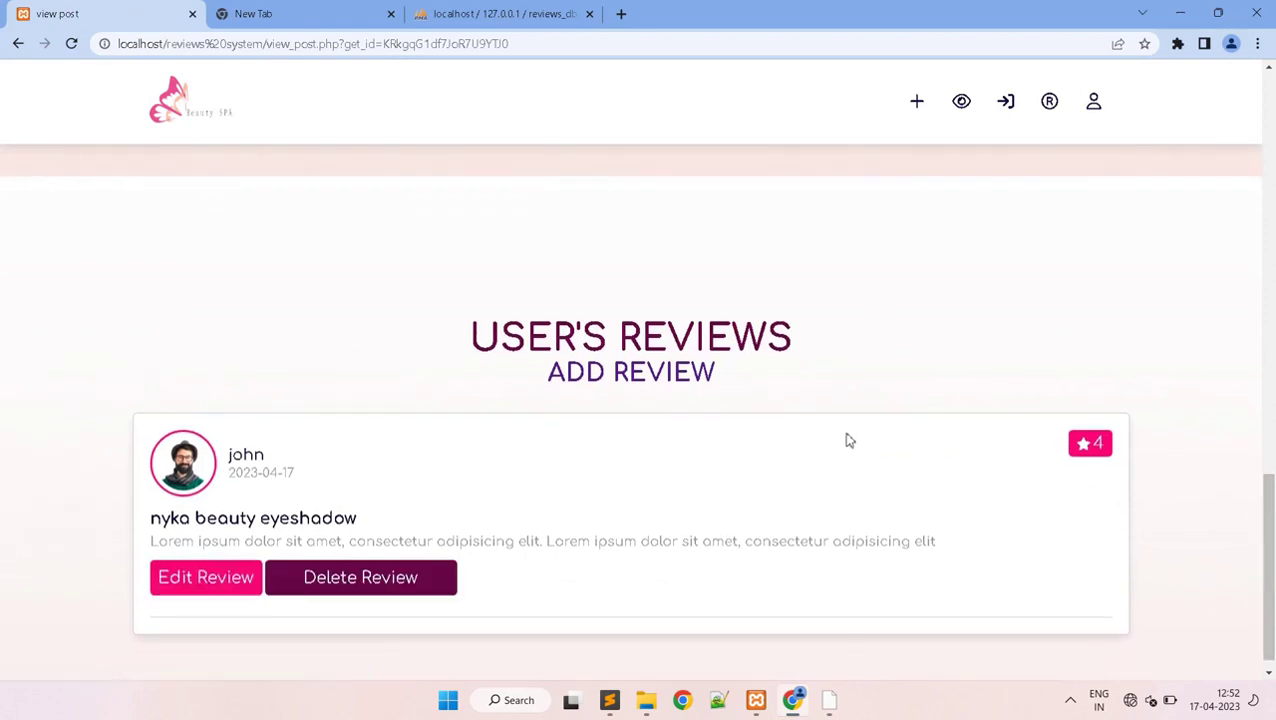
{"action": "left_click_drag", "start_coordinate": [1272, 490], "coordinate": [1268, 288]}
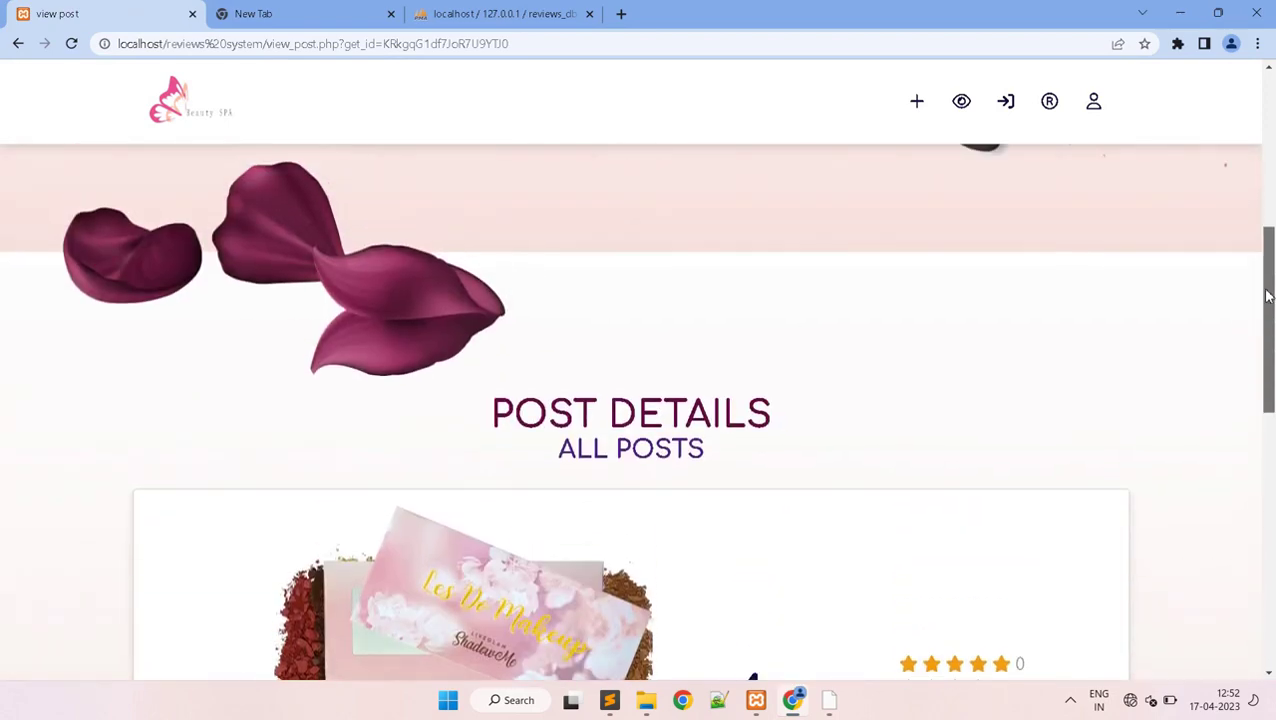
{"action": "left_click", "coordinate": [961, 101]}
{"action": "left_click_drag", "start_coordinate": [1268, 165], "coordinate": [1270, 450]}
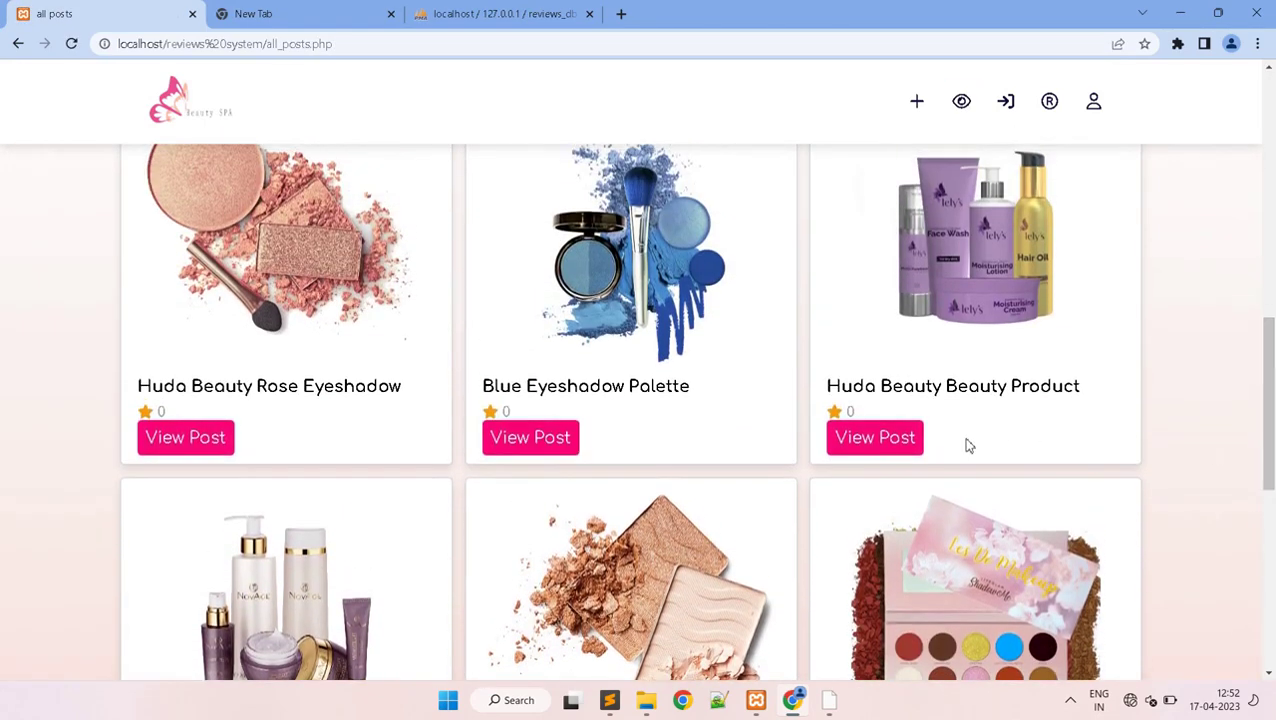
- Open the Huda Beauty Beauty Product post and bring up its review form
{"action": "left_click", "coordinate": [884, 445]}
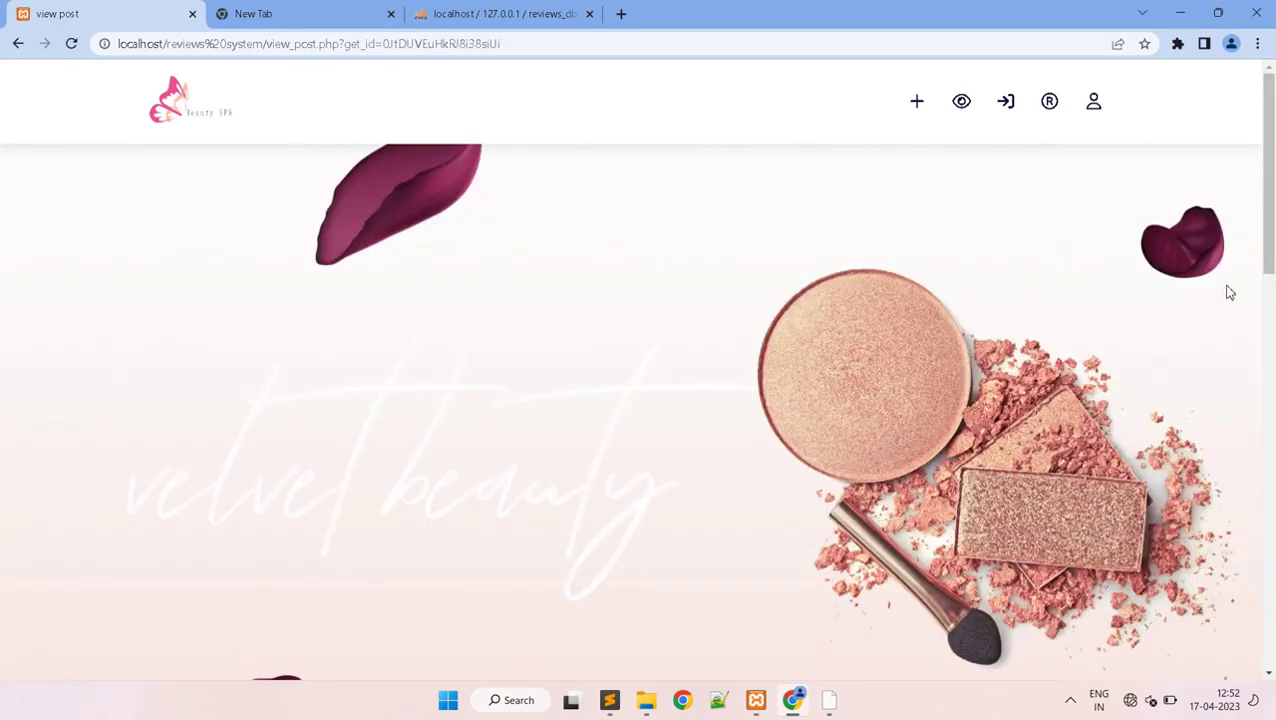
{"action": "left_click_drag", "start_coordinate": [1272, 177], "coordinate": [1272, 577]}
{"action": "left_click", "coordinate": [626, 500]}
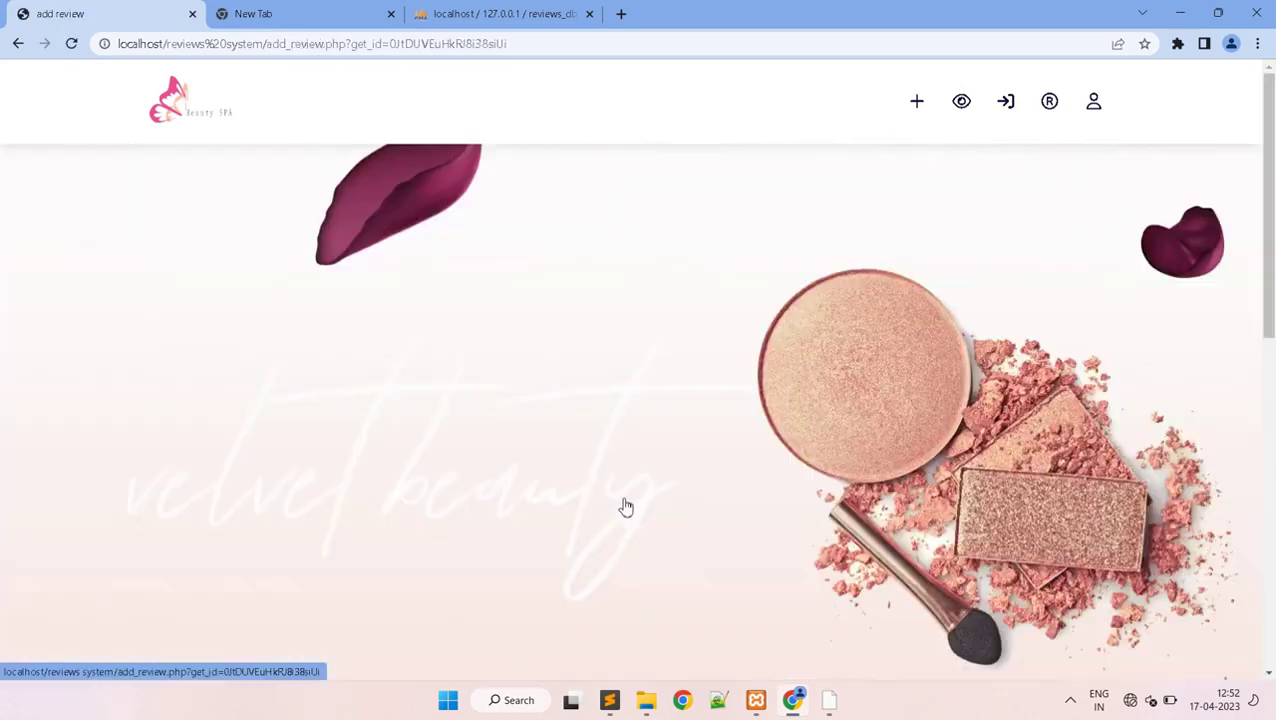
{"action": "scroll", "coordinate": [840, 525], "scroll_direction": "down", "scroll_amount": 5}
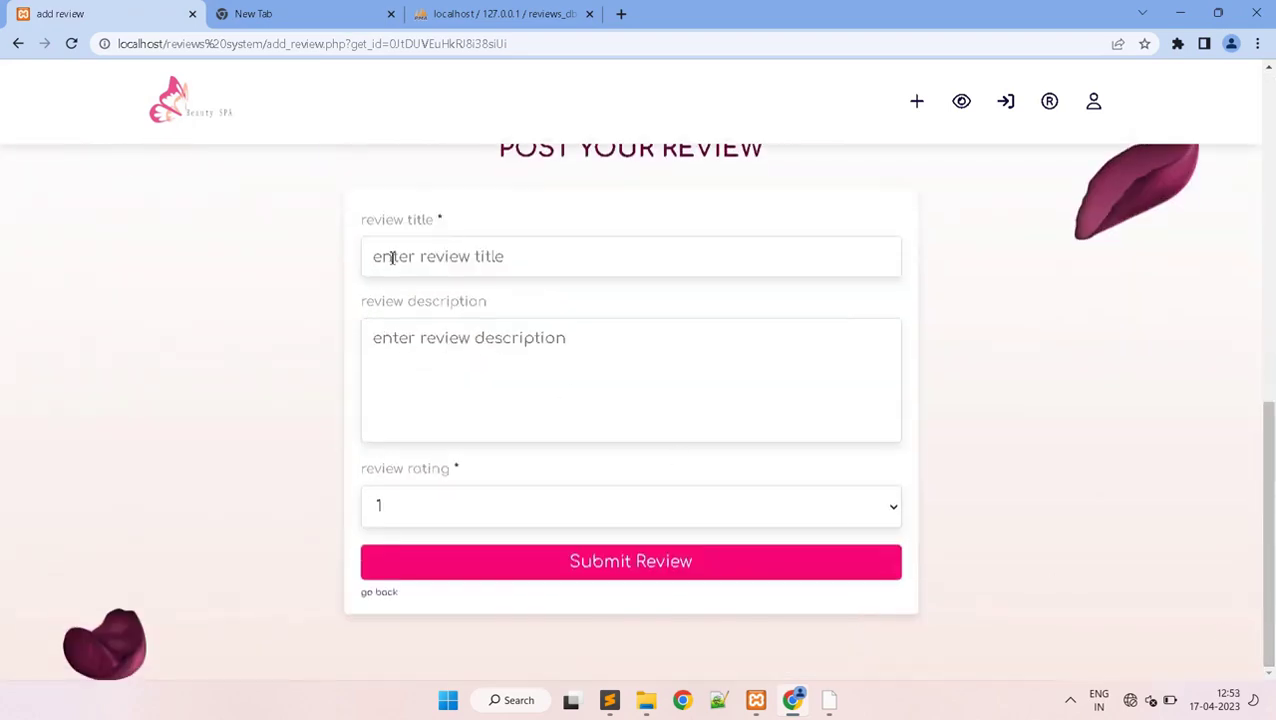
- Submit a 5-rated review 'huda beaty skincare products' with three pasted Lorem ipsum copies
{"action": "type", "text": "huda beaty skincare products"}
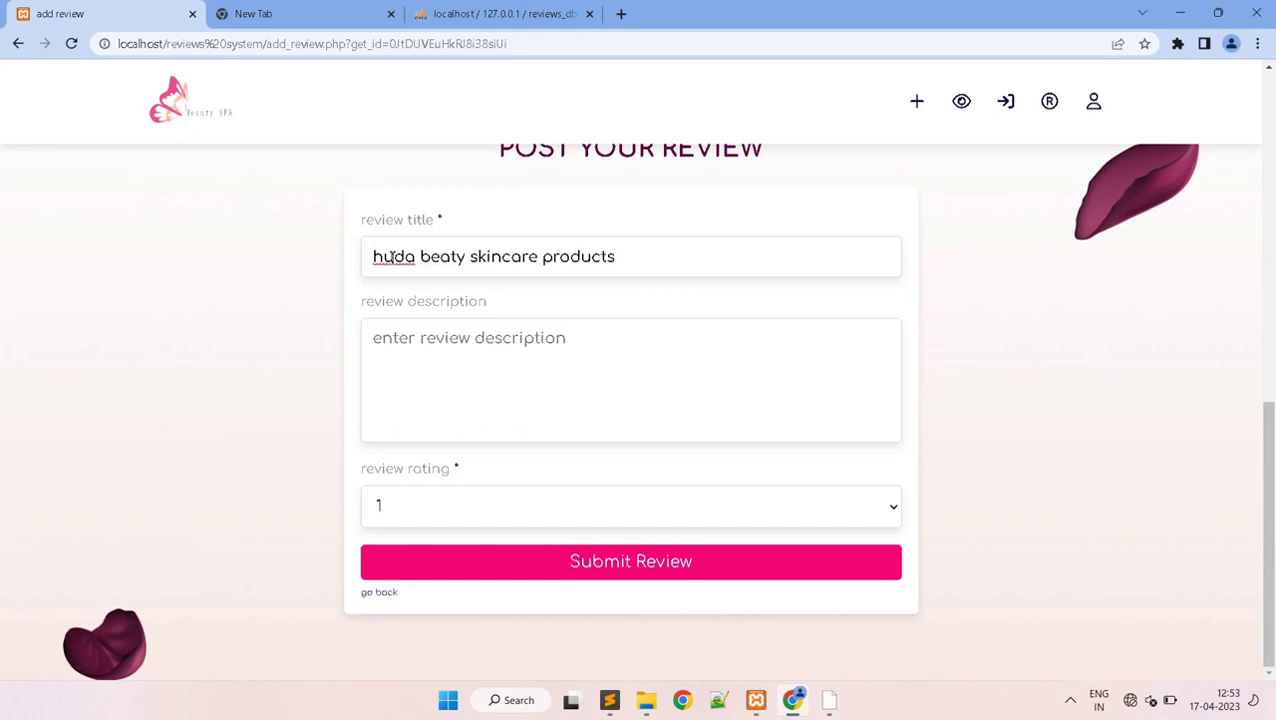
{"action": "left_click", "coordinate": [398, 345]}
{"action": "type", "text": "Lorem ipsum dolor sit amet, consectetur adipisicing elit"}
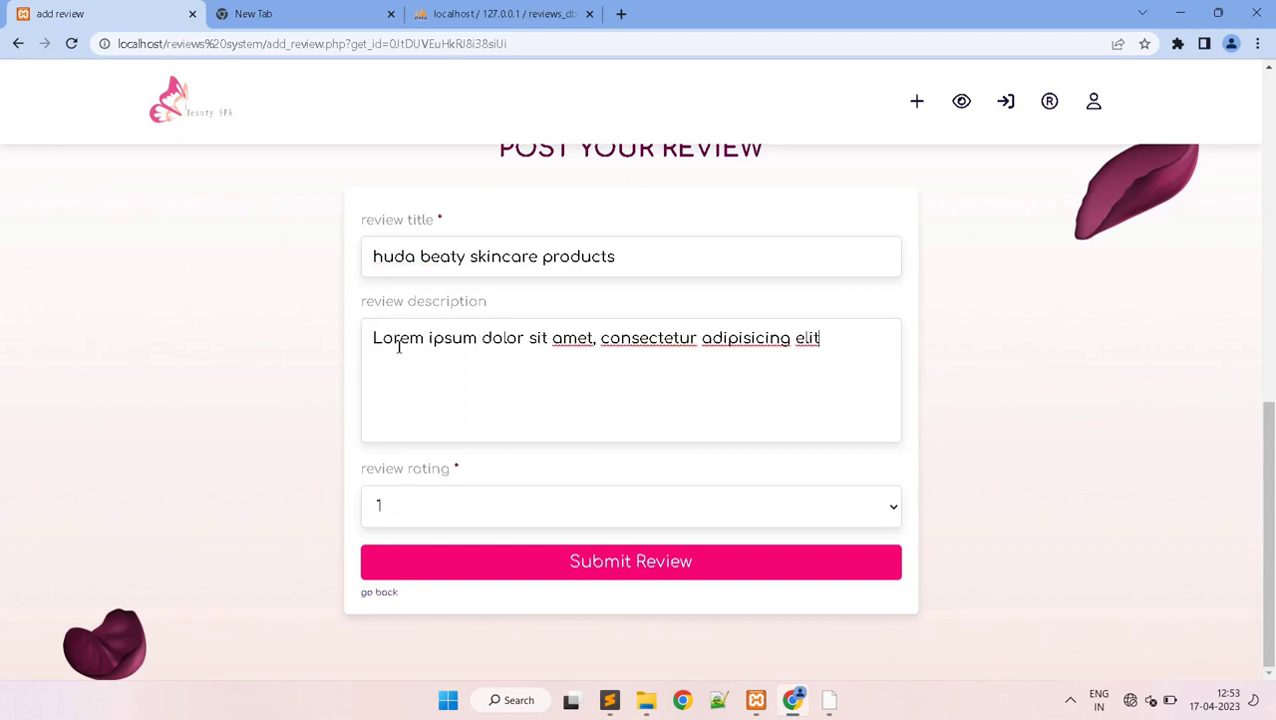
{"action": "type", "text": "Lorem ipsum dolor sit amet, consectetur adipisicing elit"}
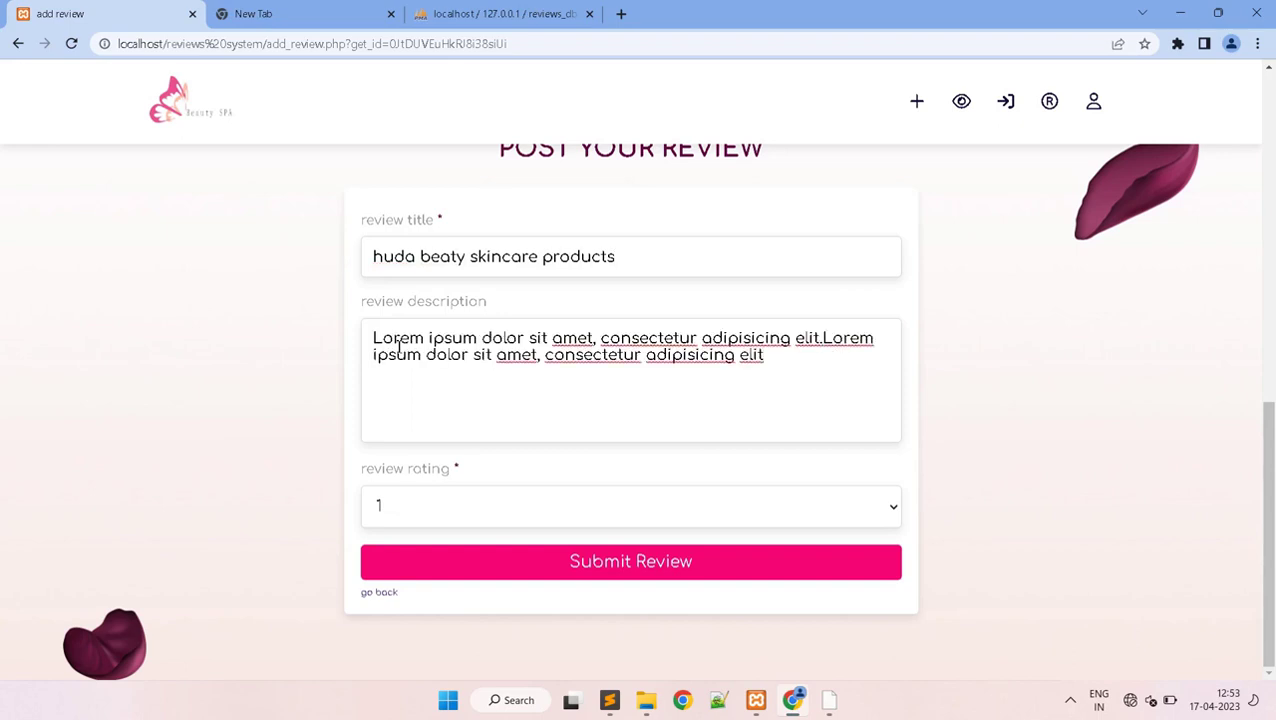
{"action": "type", "text": "Lorem ipsum dolor sit amet, consectetur adipisicing elit"}
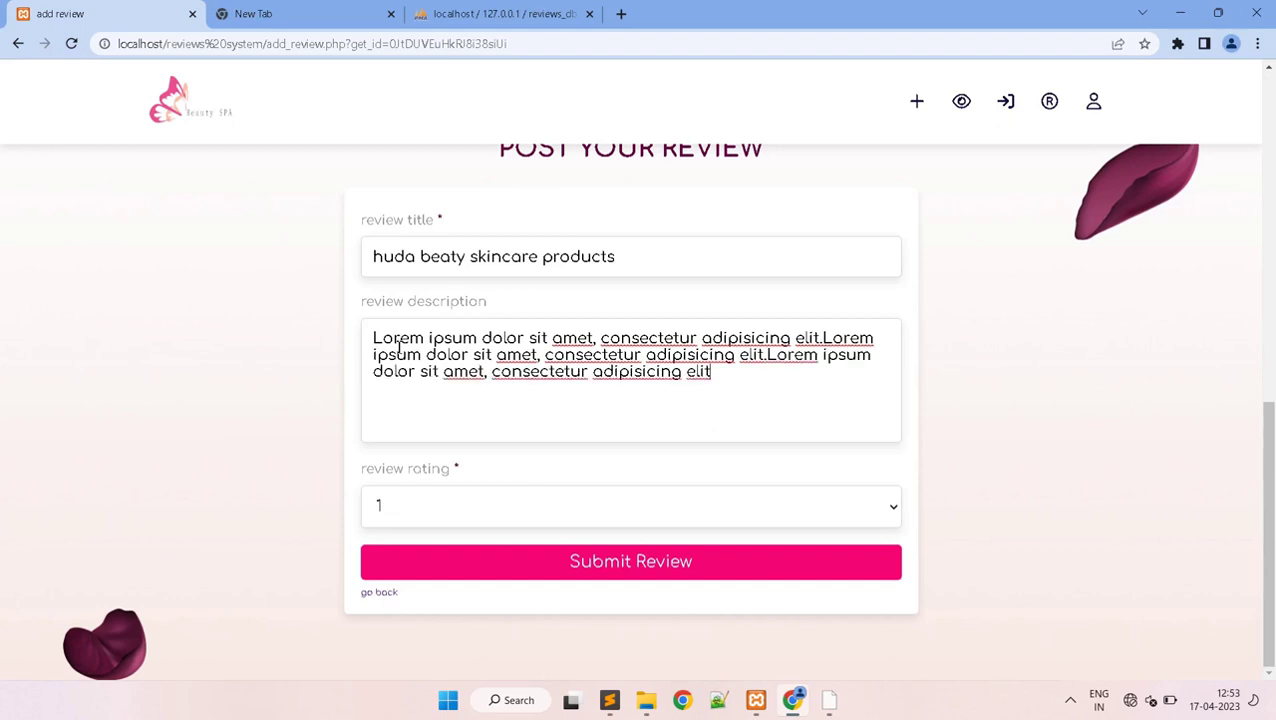
{"action": "left_click", "coordinate": [418, 505]}
{"action": "left_click", "coordinate": [387, 617]}
{"action": "left_click", "coordinate": [648, 566]}
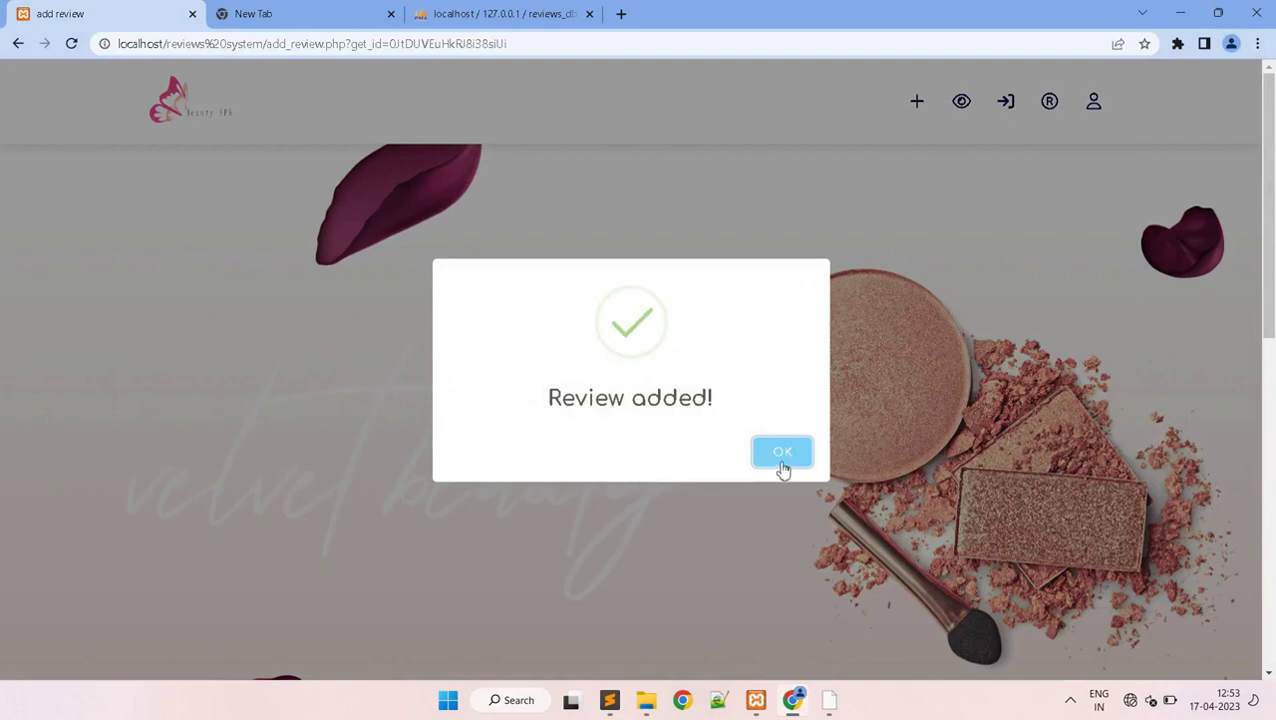
{"action": "left_click", "coordinate": [783, 458]}
{"action": "scroll", "coordinate": [1201, 605], "scroll_direction": "down", "scroll_amount": 10}
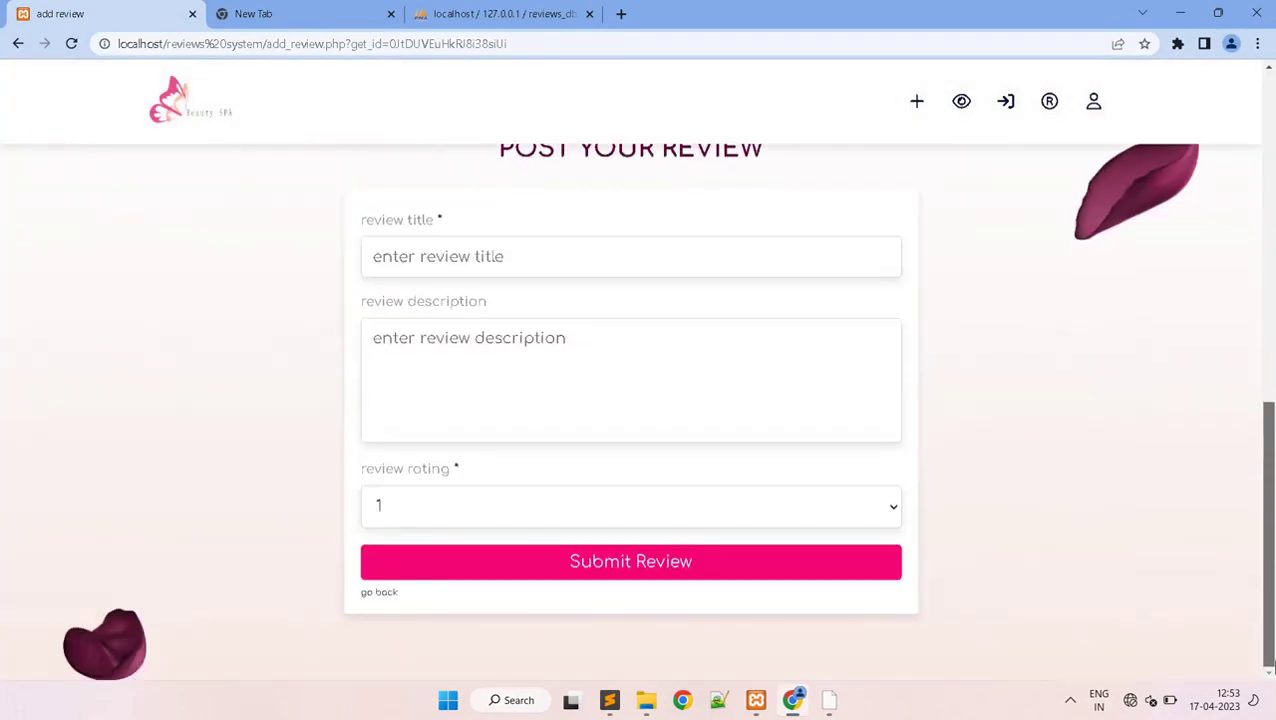
- Log out via the profile panel and open the Make Your Account! registration page
{"action": "left_click", "coordinate": [370, 594]}
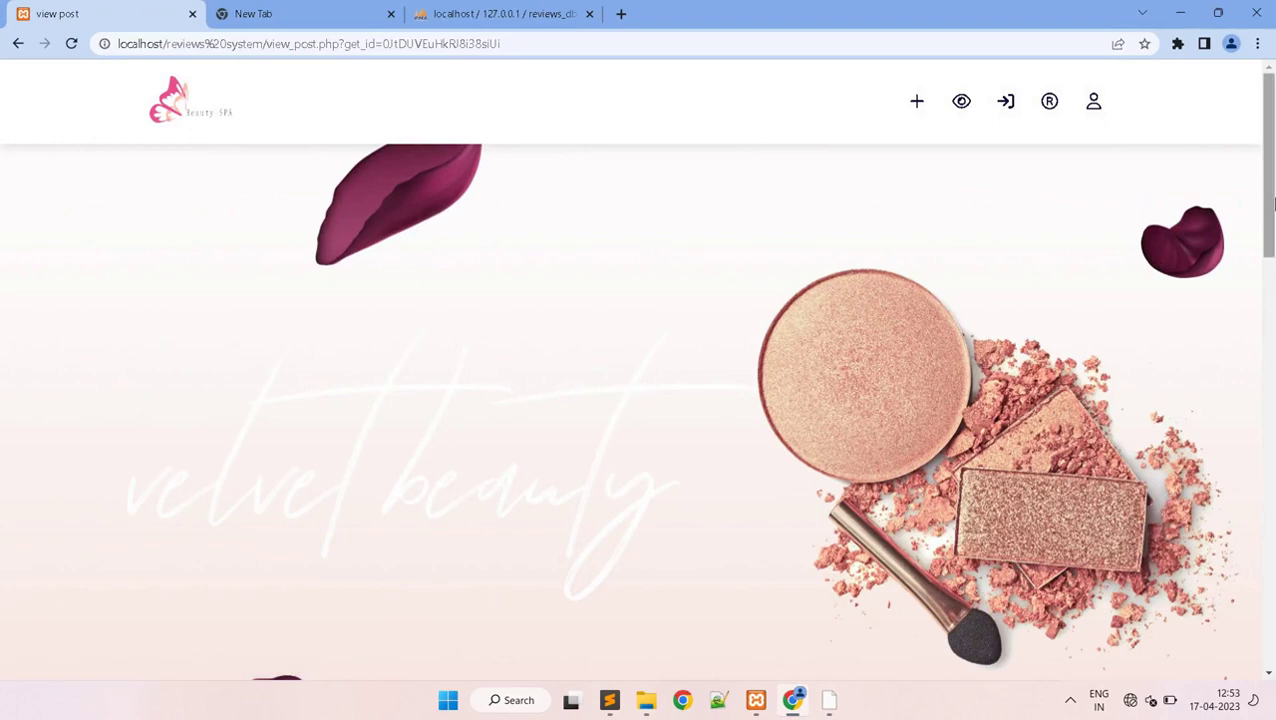
{"action": "scroll", "coordinate": [1272, 204], "scroll_direction": "down", "scroll_amount": 12}
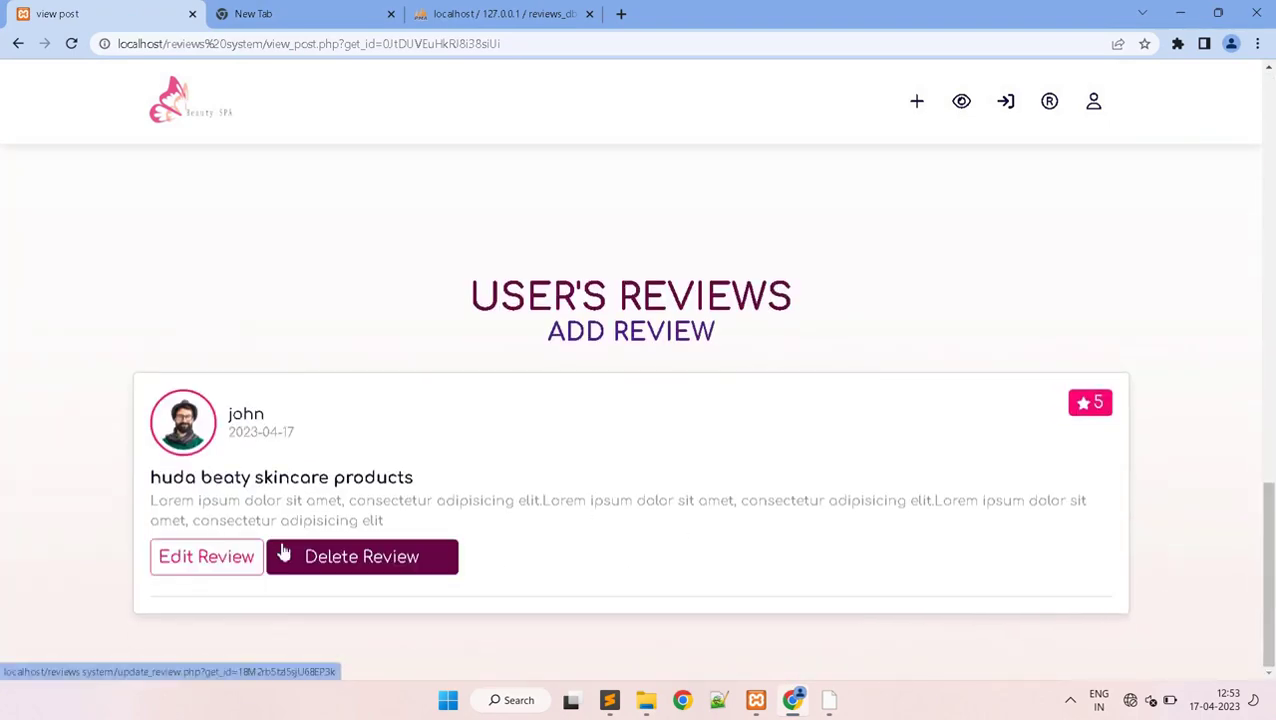
{"action": "left_click", "coordinate": [1082, 122]}
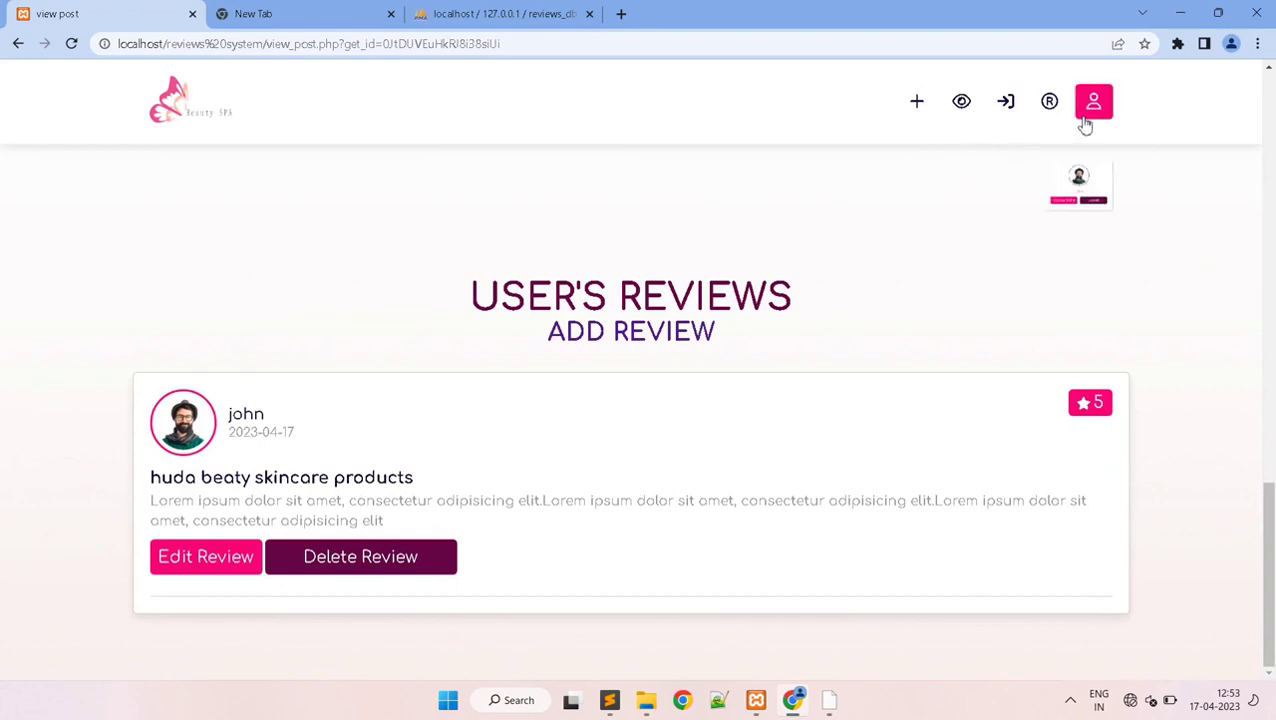
{"action": "left_click", "coordinate": [1035, 322]}
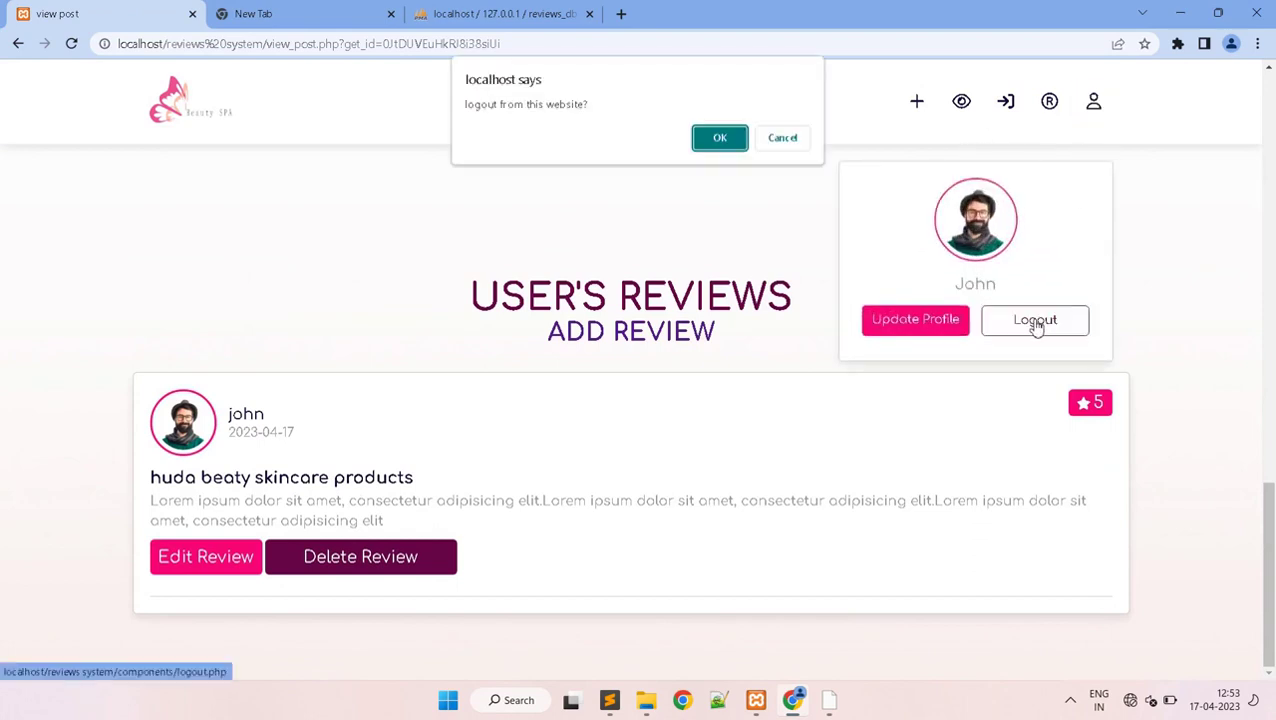
{"action": "left_click", "coordinate": [716, 139]}
{"action": "left_click_drag", "start_coordinate": [1272, 172], "coordinate": [1145, 122]}
{"action": "left_click", "coordinate": [1049, 101]}
- Fill in the new account's name and email from saved suggestions, plus a password
{"action": "left_click_drag", "start_coordinate": [1272, 178], "coordinate": [1146, 441]}
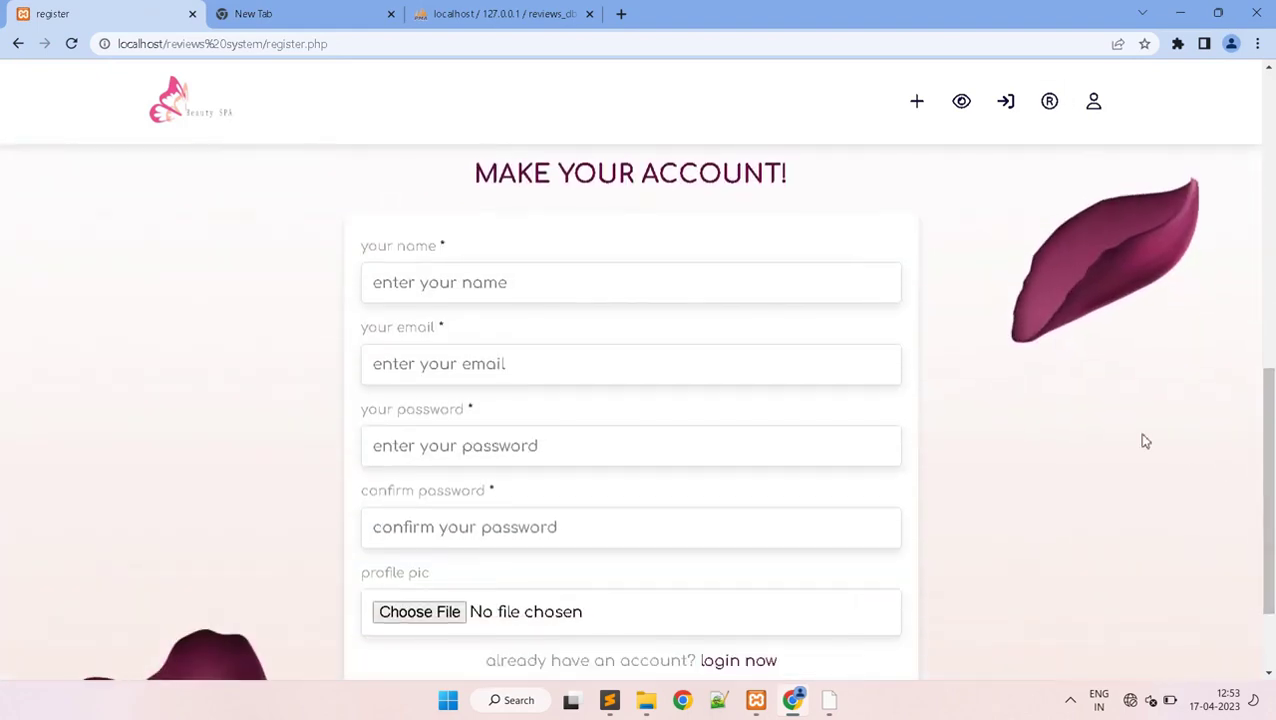
{"action": "left_click", "coordinate": [800, 291]}
{"action": "type", "text": "ana"}
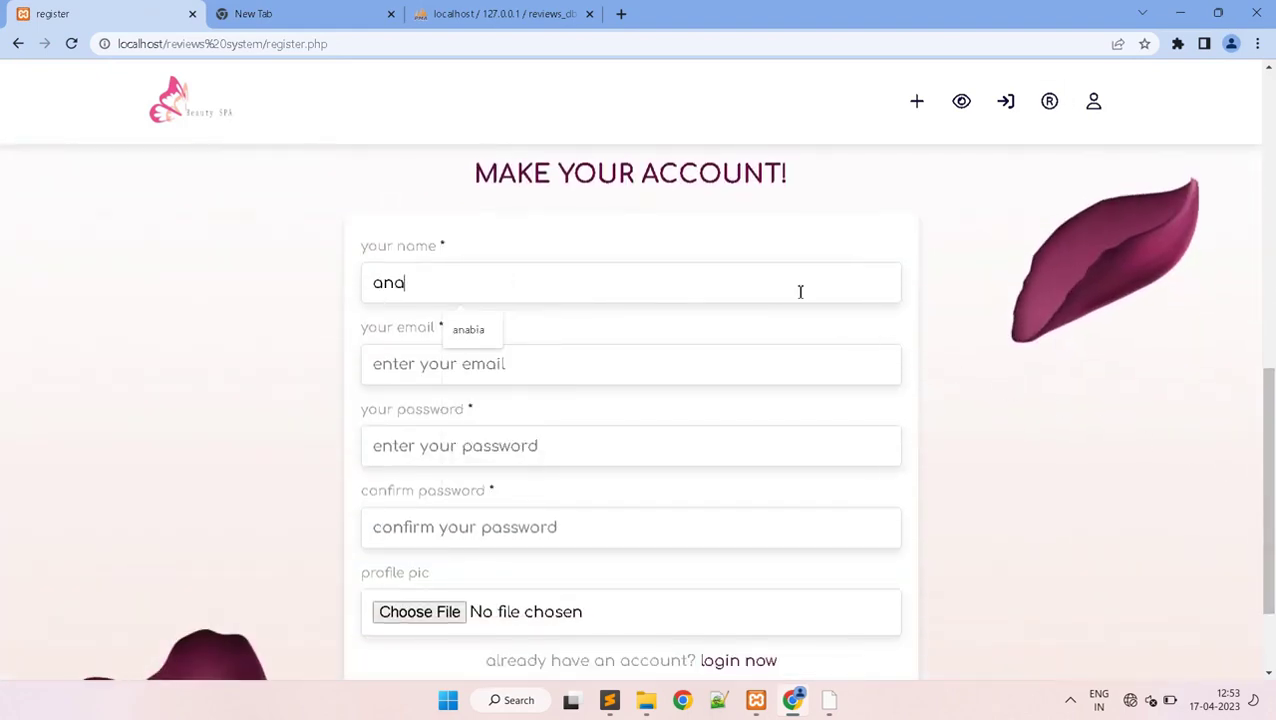
{"action": "left_click", "coordinate": [498, 342]}
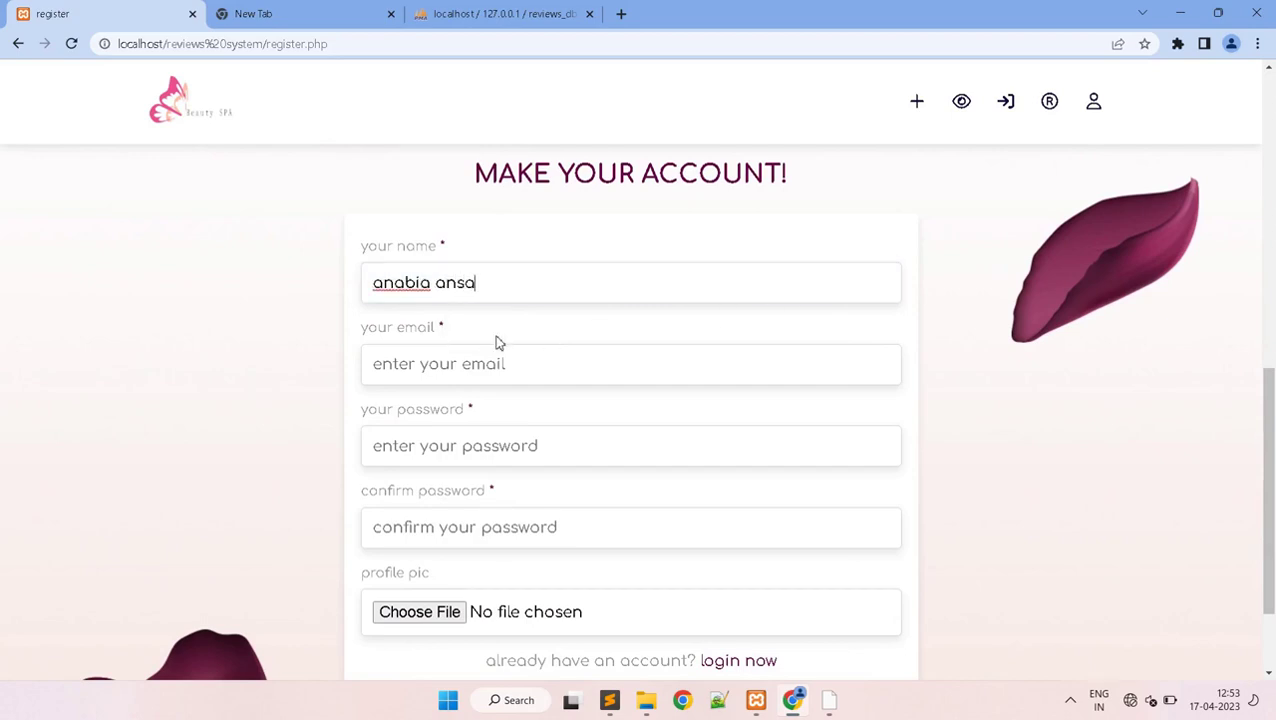
{"action": "left_click", "coordinate": [498, 356]}
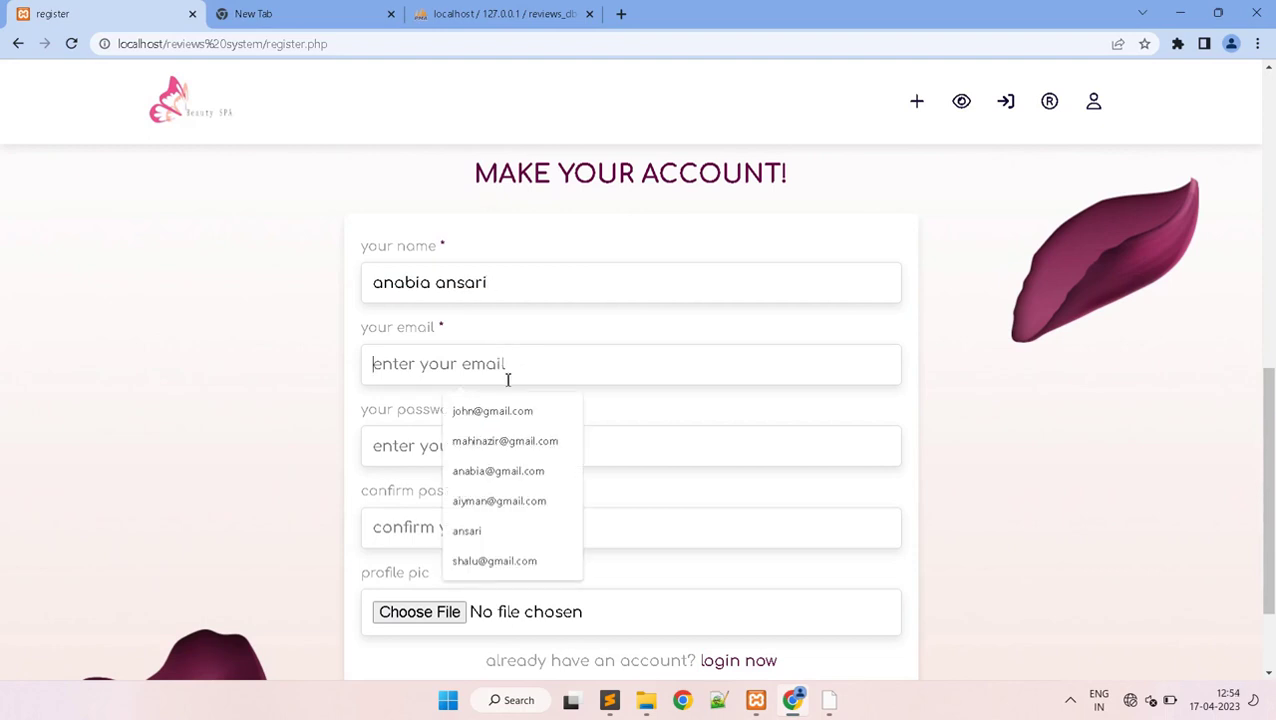
{"action": "left_click", "coordinate": [521, 463]}
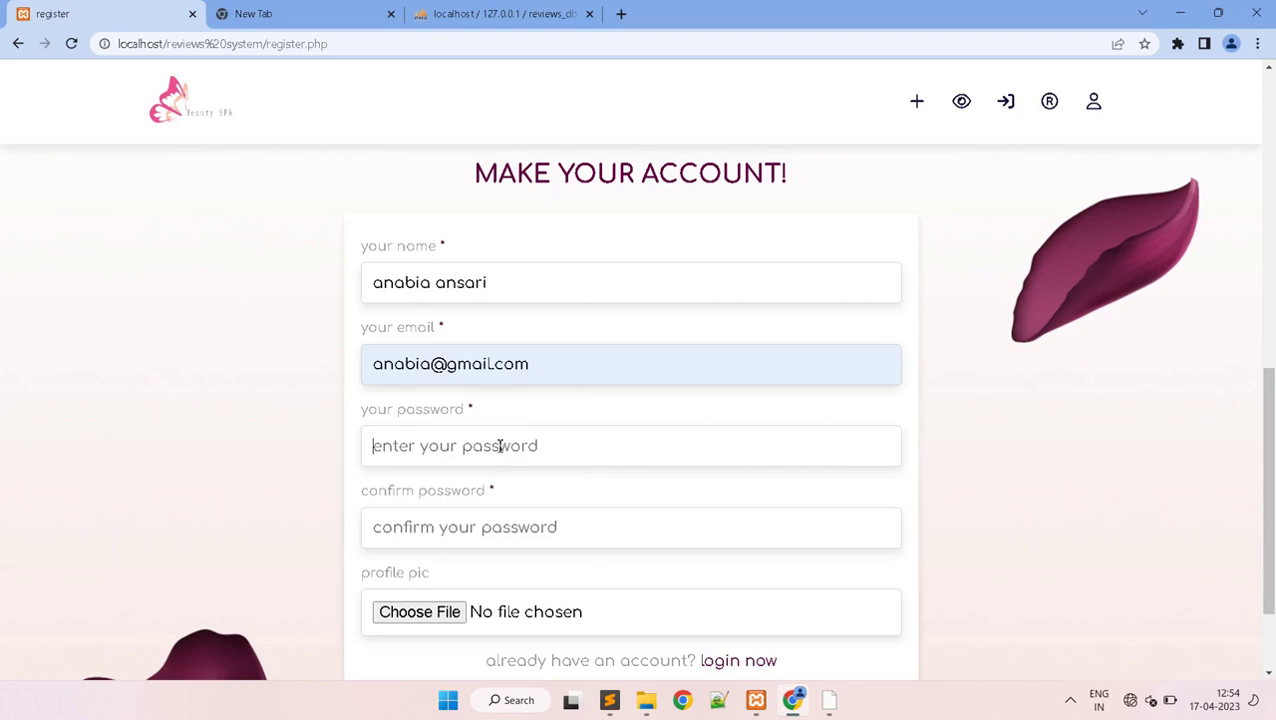
{"action": "type", "text": "123"}
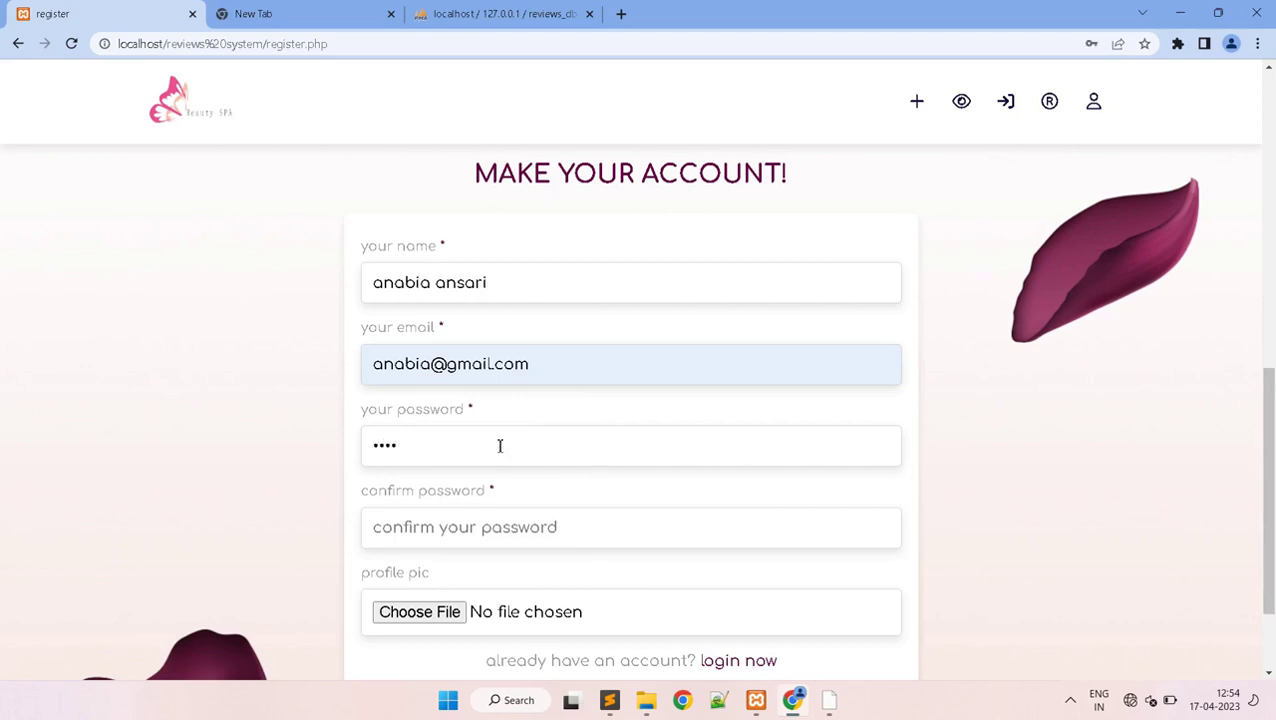
{"action": "type", "text": "1"}
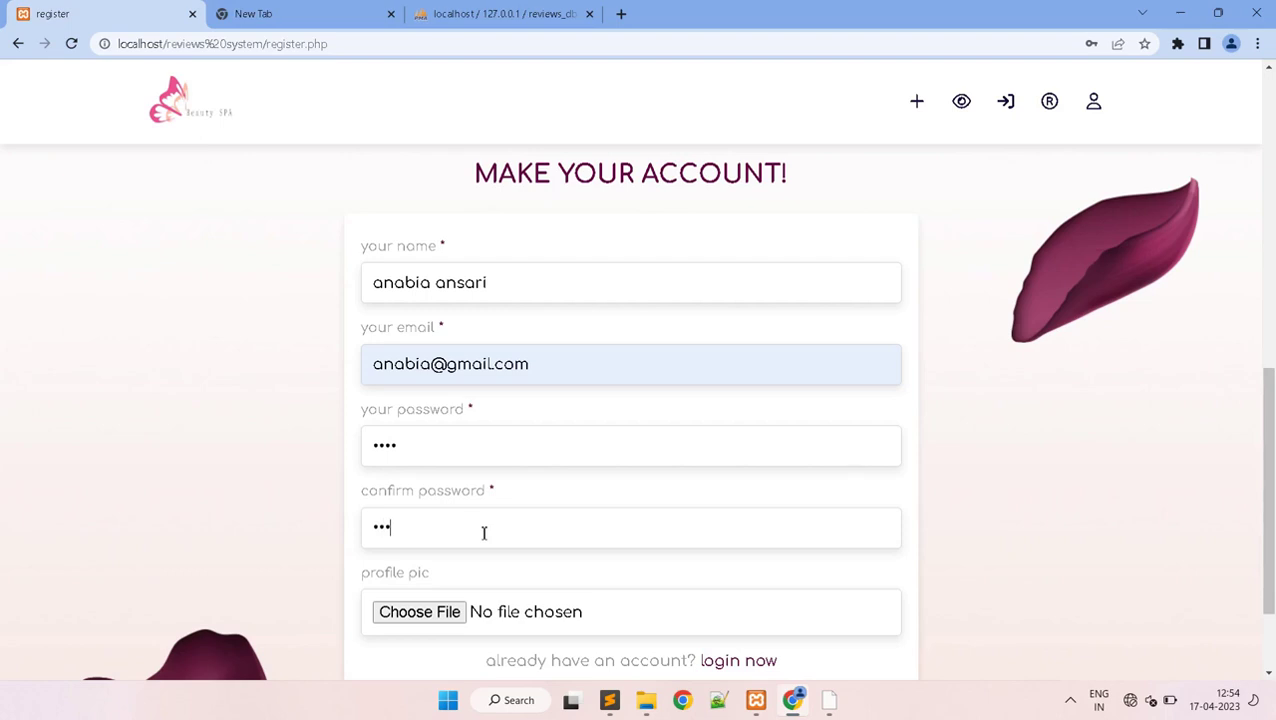
- Attach 3.jpg as the profile picture and register, dismissing the Registered successfully! message
{"action": "left_click", "coordinate": [437, 612]}
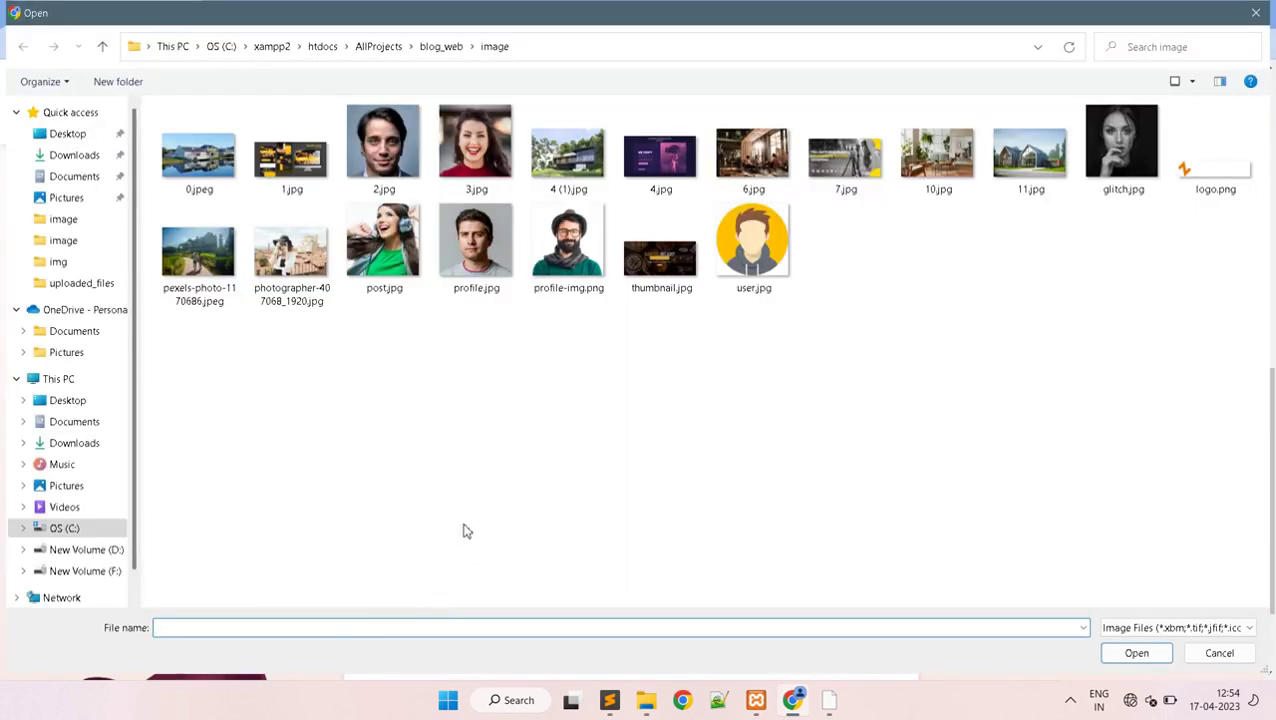
{"action": "left_click", "coordinate": [476, 145]}
{"action": "left_click", "coordinate": [1131, 654]}
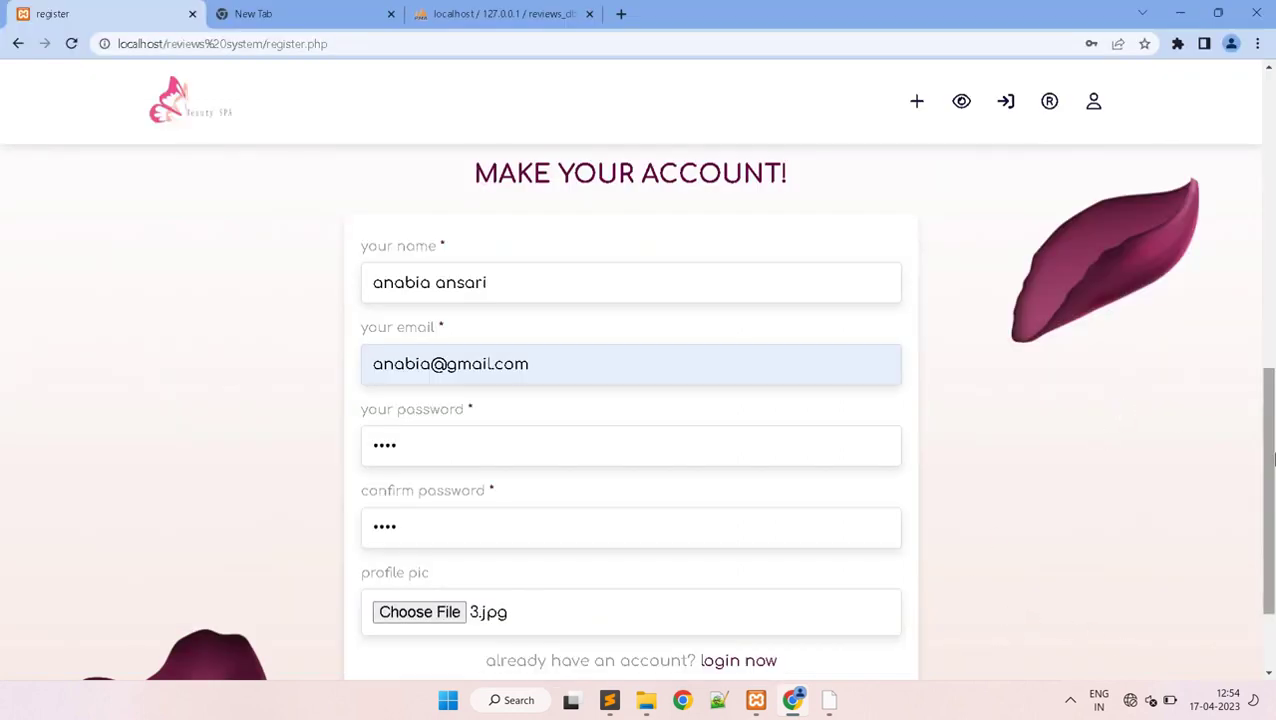
{"action": "scroll", "coordinate": [1272, 458], "scroll_direction": "down", "scroll_amount": 2}
{"action": "left_click", "coordinate": [620, 577]}
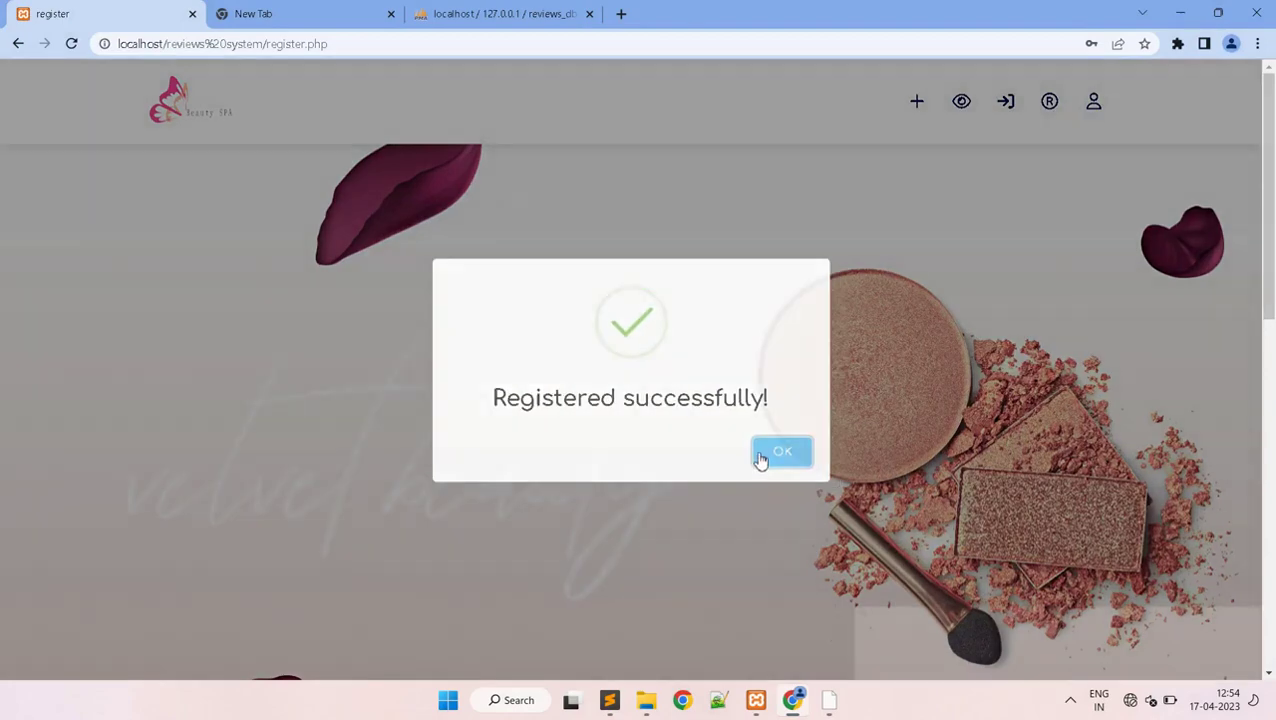
{"action": "left_click", "coordinate": [760, 456]}
- Log in with the saved e-mail and the account password, then open the Blue Eyeshadow Palette post
{"action": "left_click", "coordinate": [1005, 101]}
{"action": "scroll", "coordinate": [1272, 440], "scroll_direction": "down", "scroll_amount": 5}
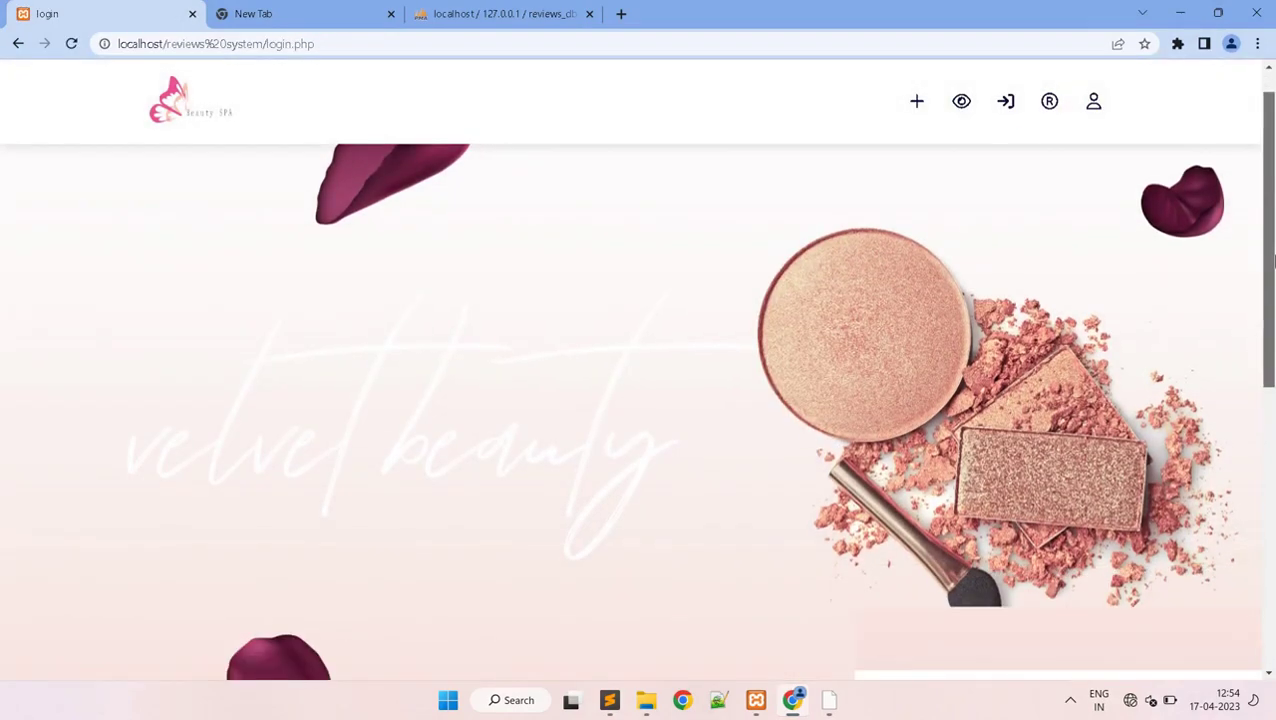
{"action": "left_click", "coordinate": [790, 402]}
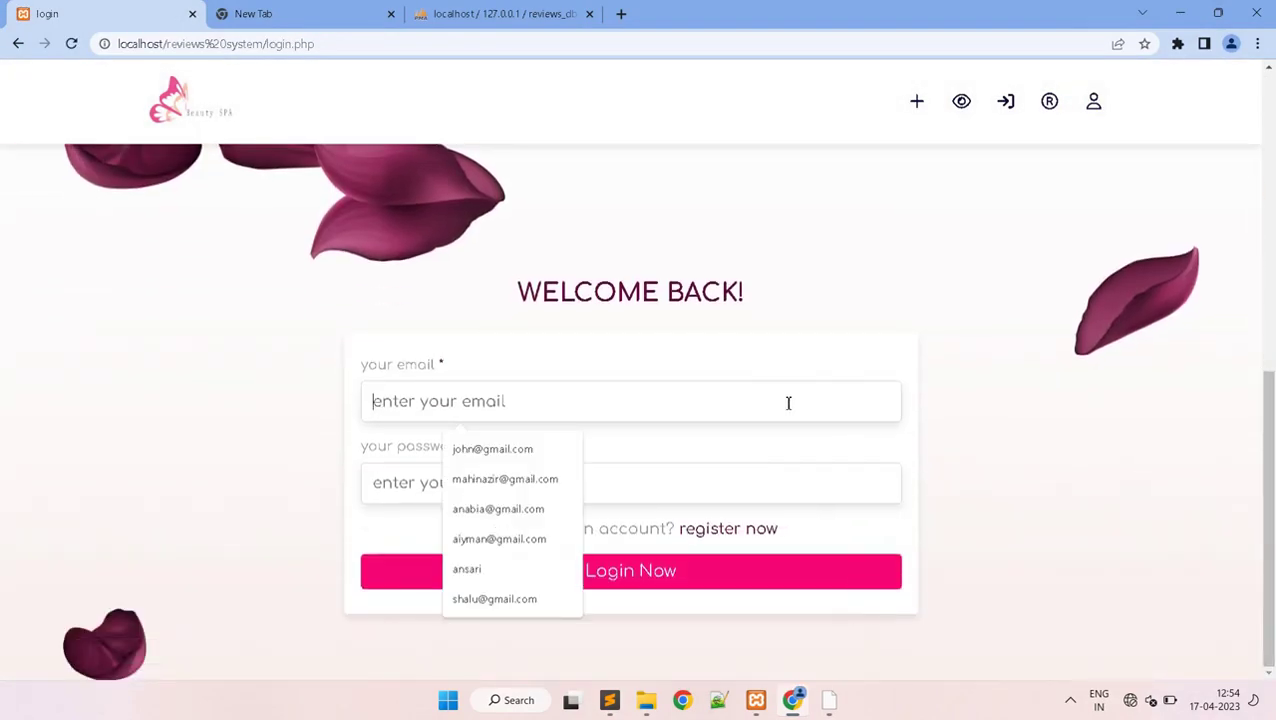
{"action": "left_click", "coordinate": [498, 509]}
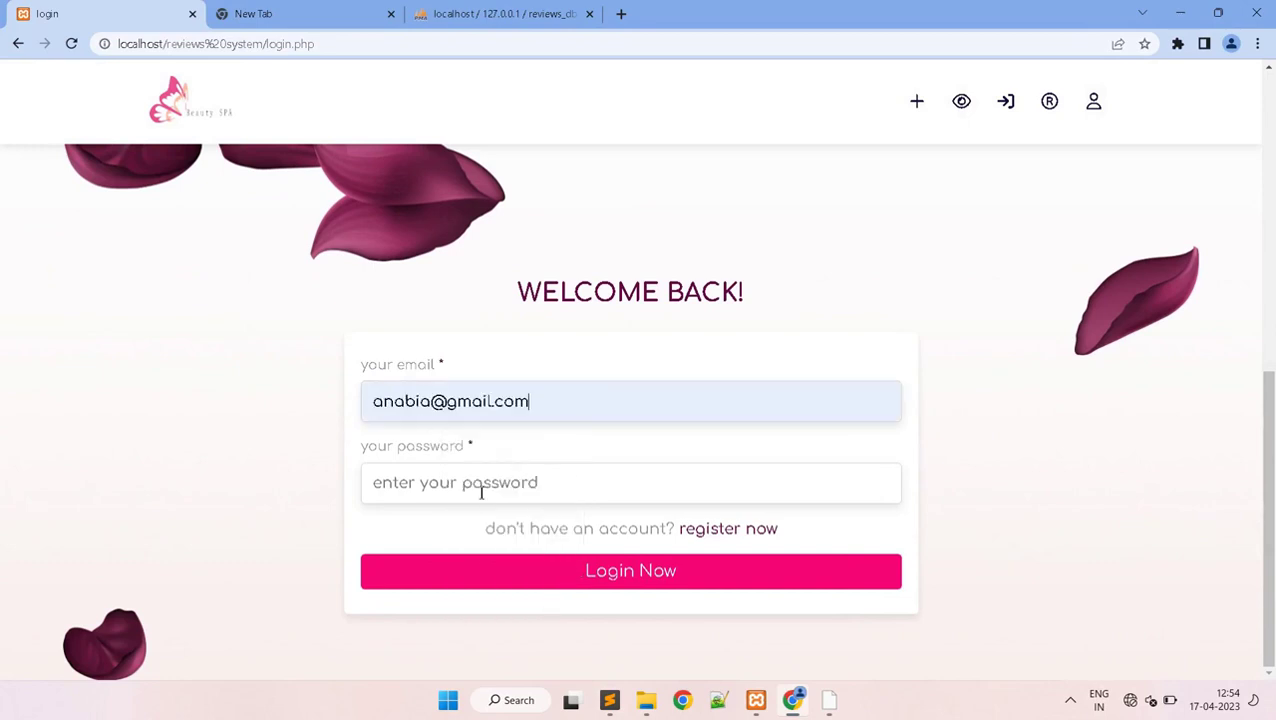
{"action": "type", "text": "1"}
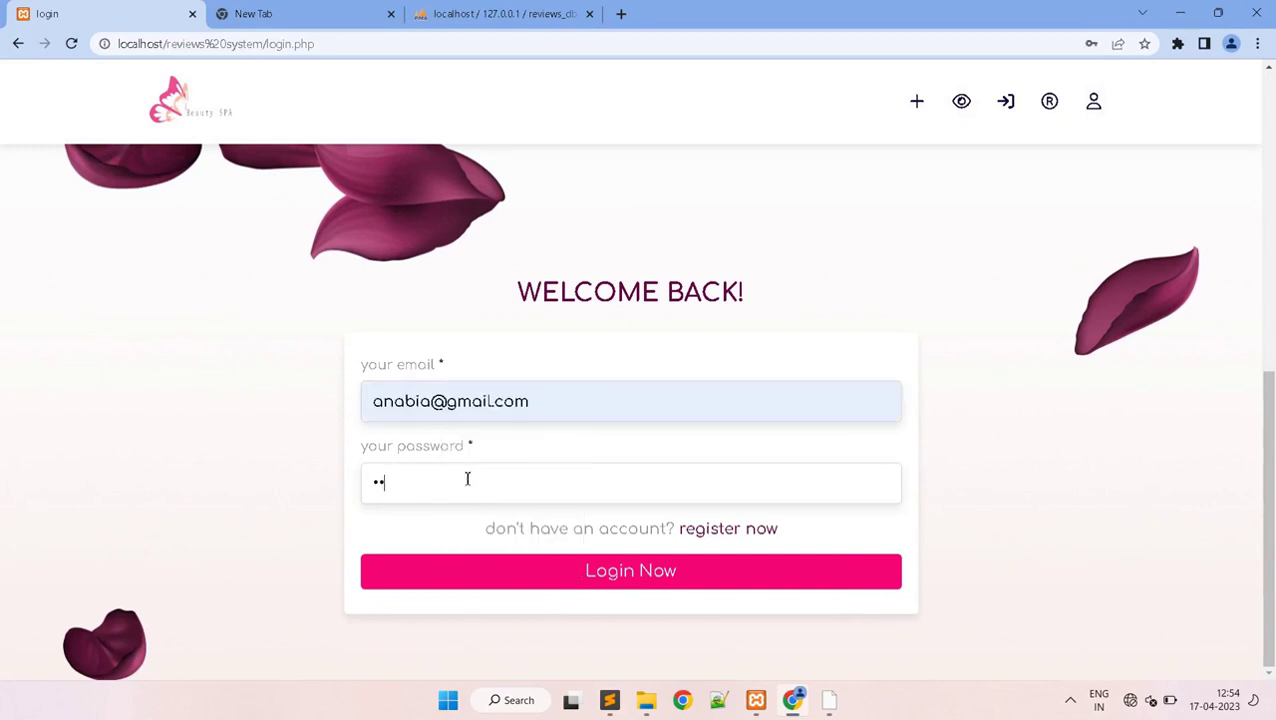
{"action": "left_click", "coordinate": [585, 571]}
{"action": "left_click_drag", "start_coordinate": [1272, 190], "coordinate": [1270, 420]}
{"action": "left_click", "coordinate": [543, 489]}
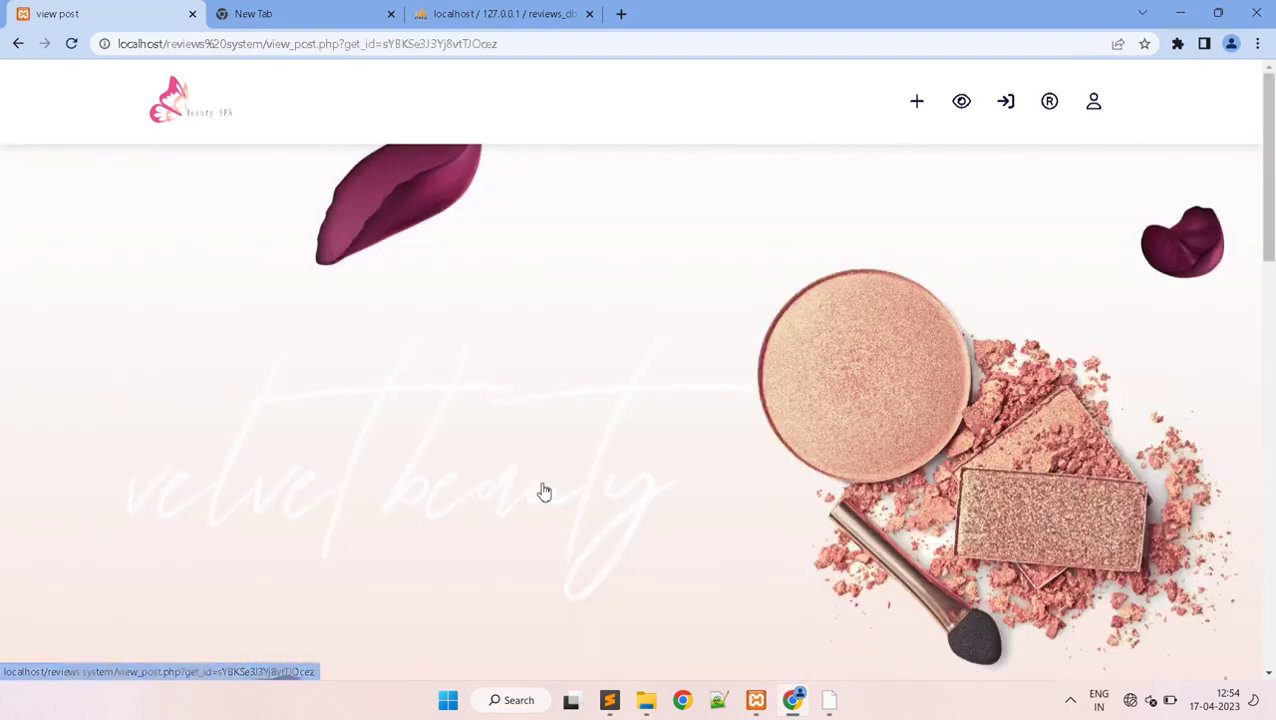
- Start a review titled 'blue eye shadow palette' and paste the sample Lorem ipsum description
{"action": "left_click_drag", "start_coordinate": [1268, 245], "coordinate": [1270, 548]}
{"action": "mouse_move", "coordinate": [1272, 570]}
{"action": "left_mouse_down"}
{"action": "mouse_move", "coordinate": [1272, 592]}
{"action": "mouse_move", "coordinate": [1272, 421]}
{"action": "mouse_move", "coordinate": [1272, 586]}
{"action": "left_mouse_up"}
{"action": "left_click", "coordinate": [703, 562]}
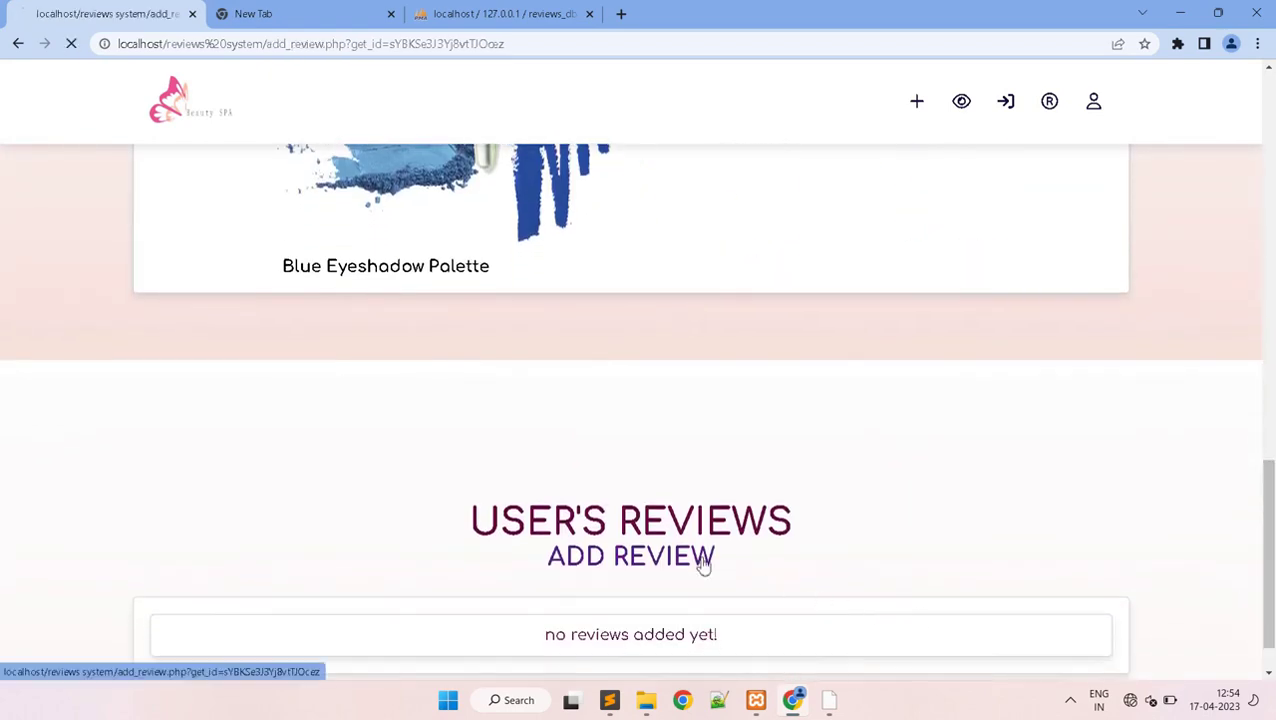
{"action": "scroll", "coordinate": [683, 440], "scroll_direction": "down", "scroll_amount": 6}
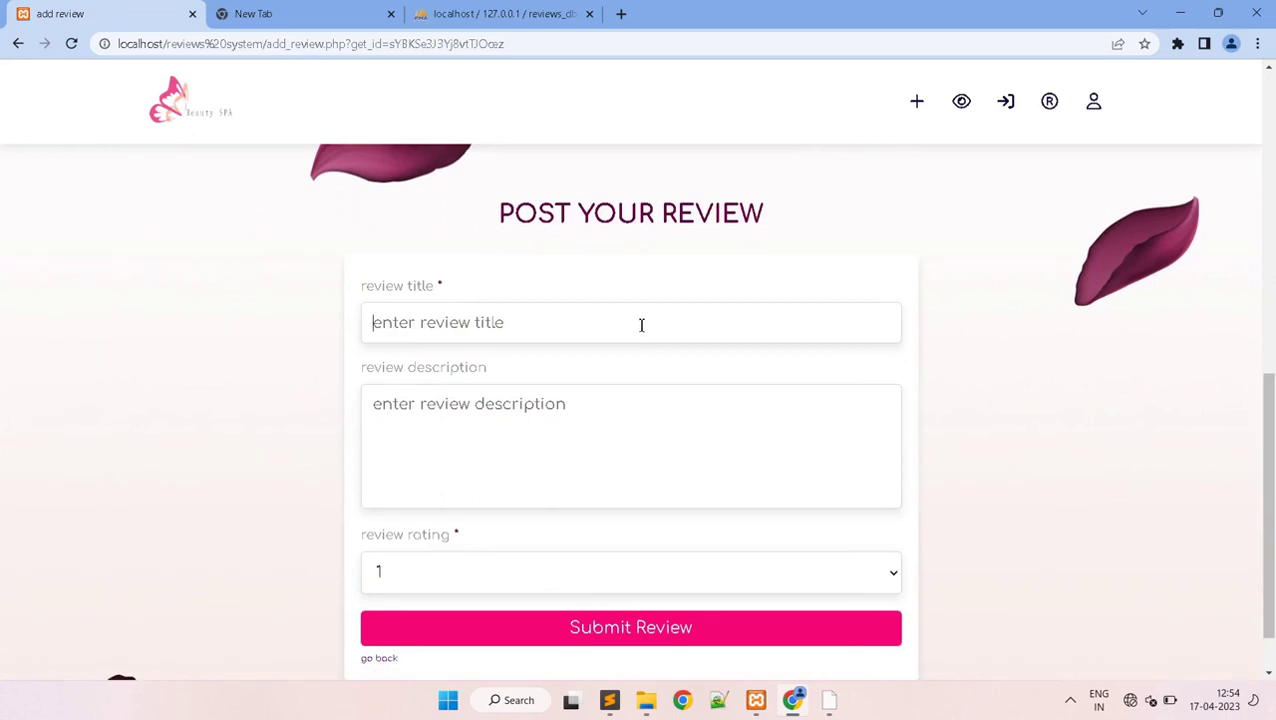
{"action": "left_click", "coordinate": [641, 325]}
{"action": "type", "text": "blue eye"}
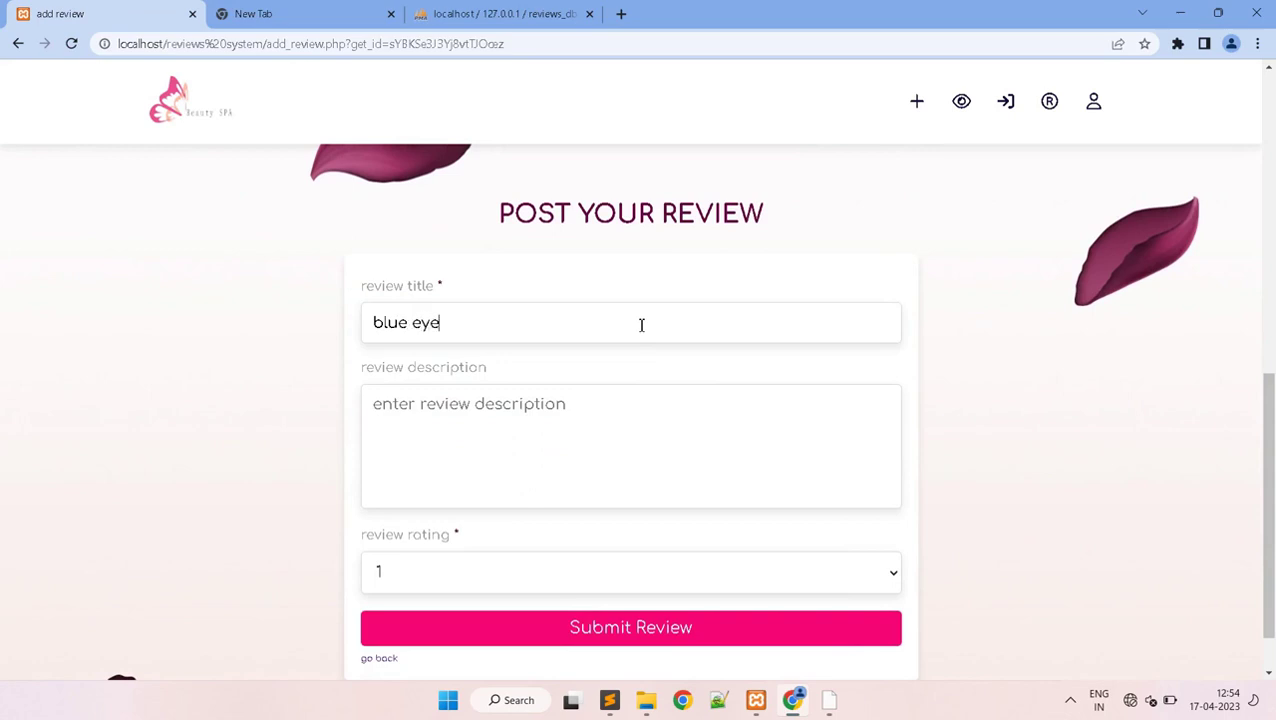
{"action": "type", "text": "shadow palette"}
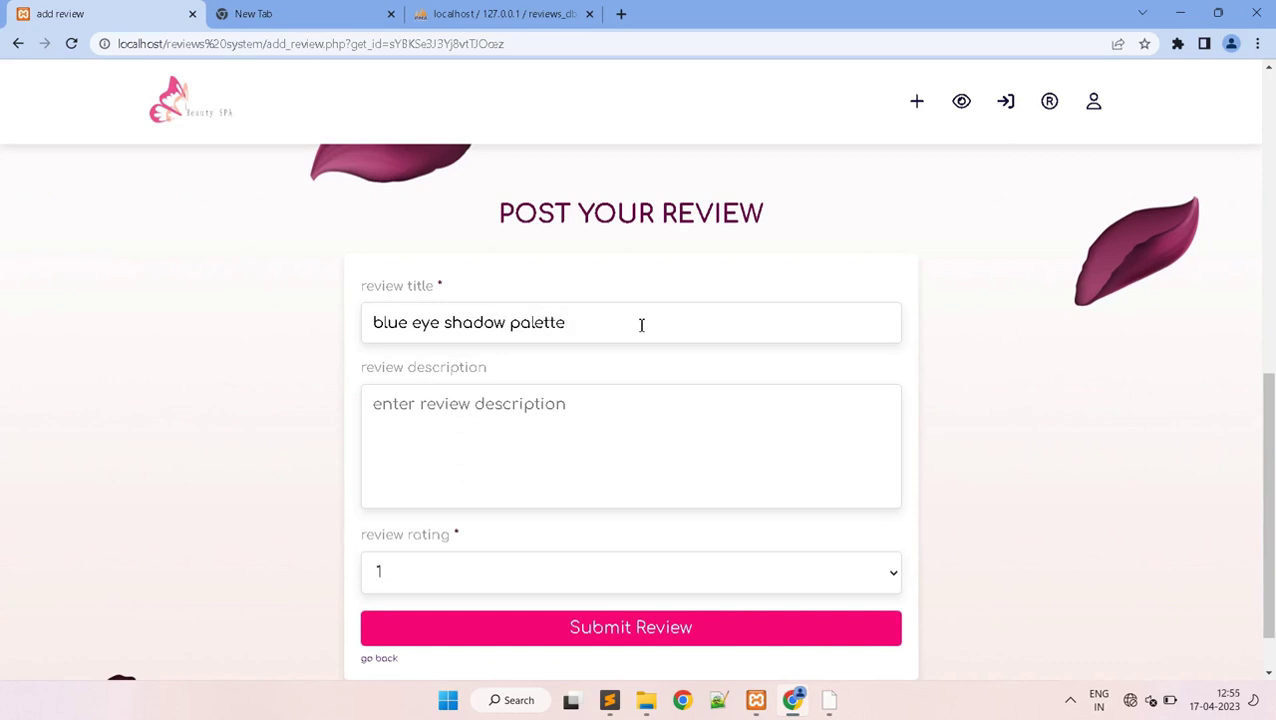
{"action": "left_click", "coordinate": [618, 462]}
{"action": "key", "text": "ctrl+v"}
{"action": "key", "text": "ctrl+v"}
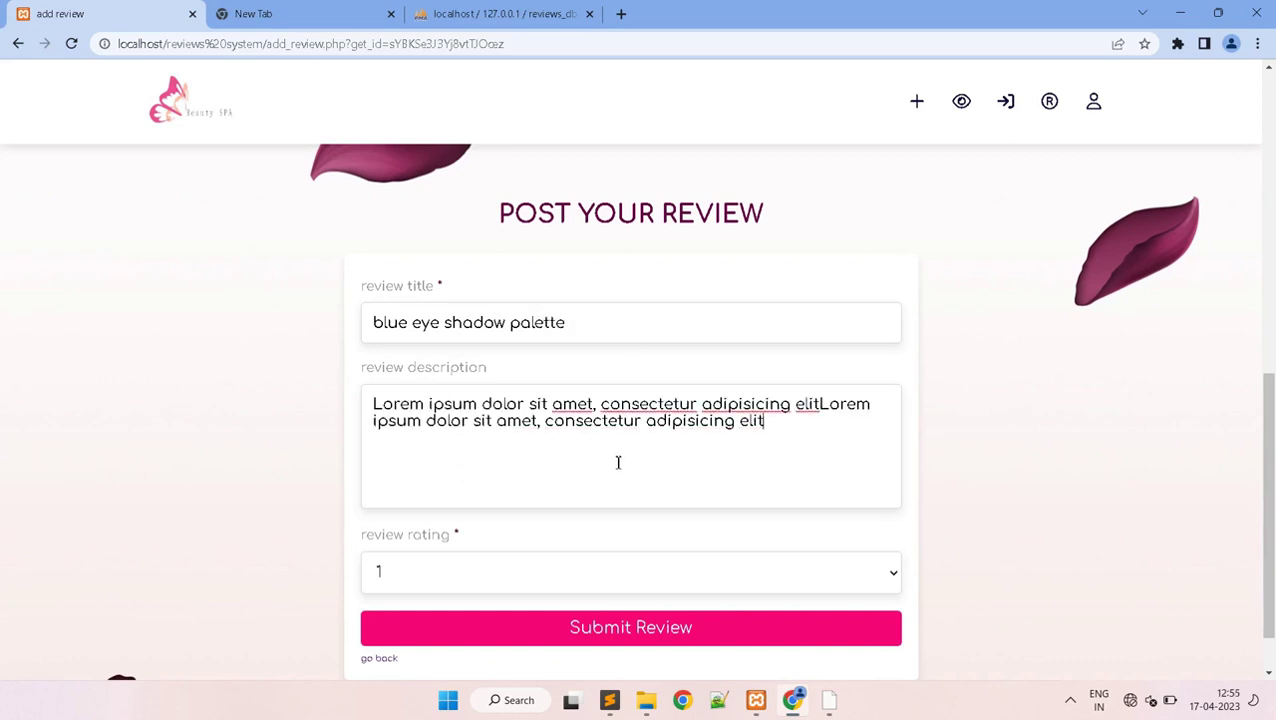
- Rate the review 4, submit it, dismiss the confirmation and return to the post page
{"action": "left_click", "coordinate": [527, 593]}
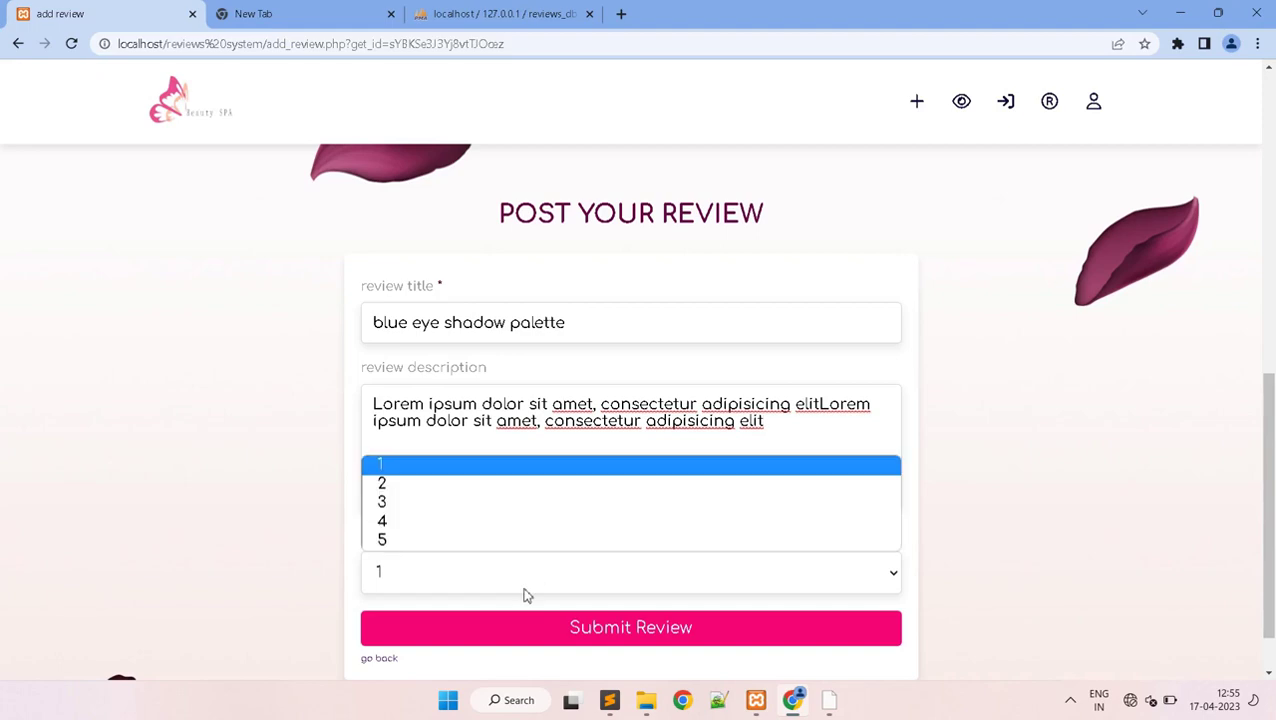
{"action": "left_click", "coordinate": [441, 521]}
{"action": "left_click", "coordinate": [630, 628]}
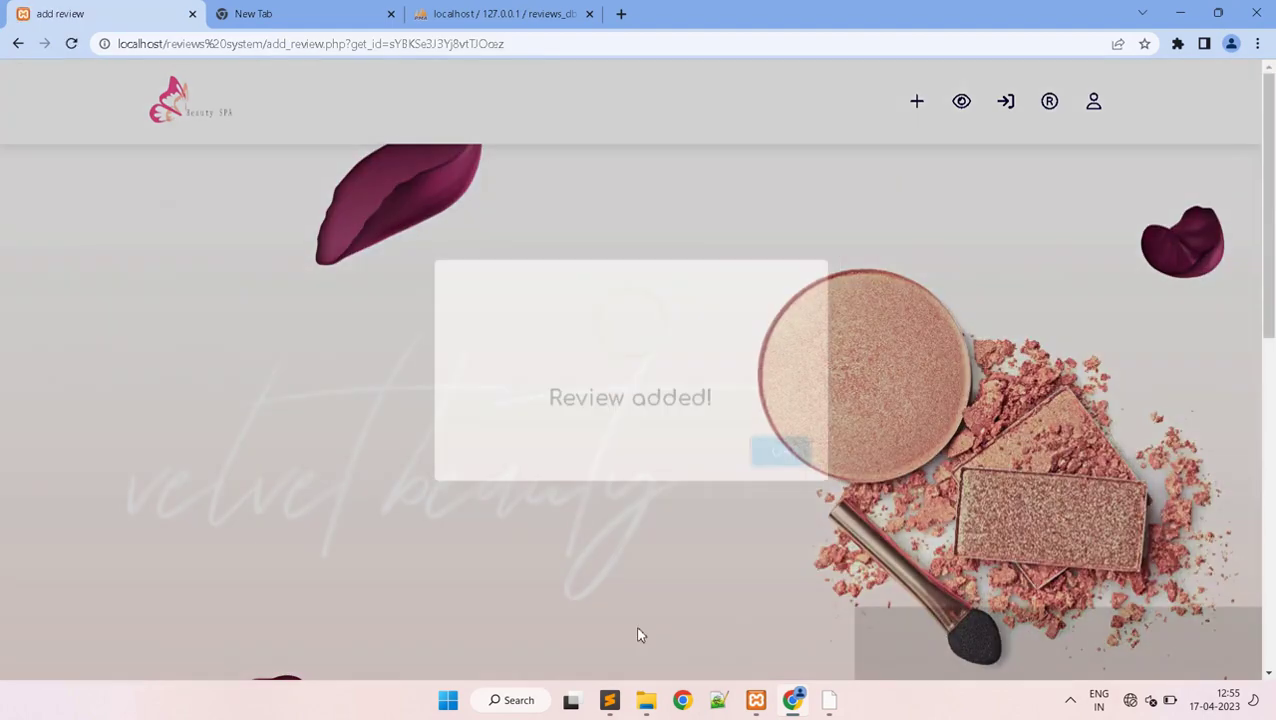
{"action": "left_click", "coordinate": [781, 455]}
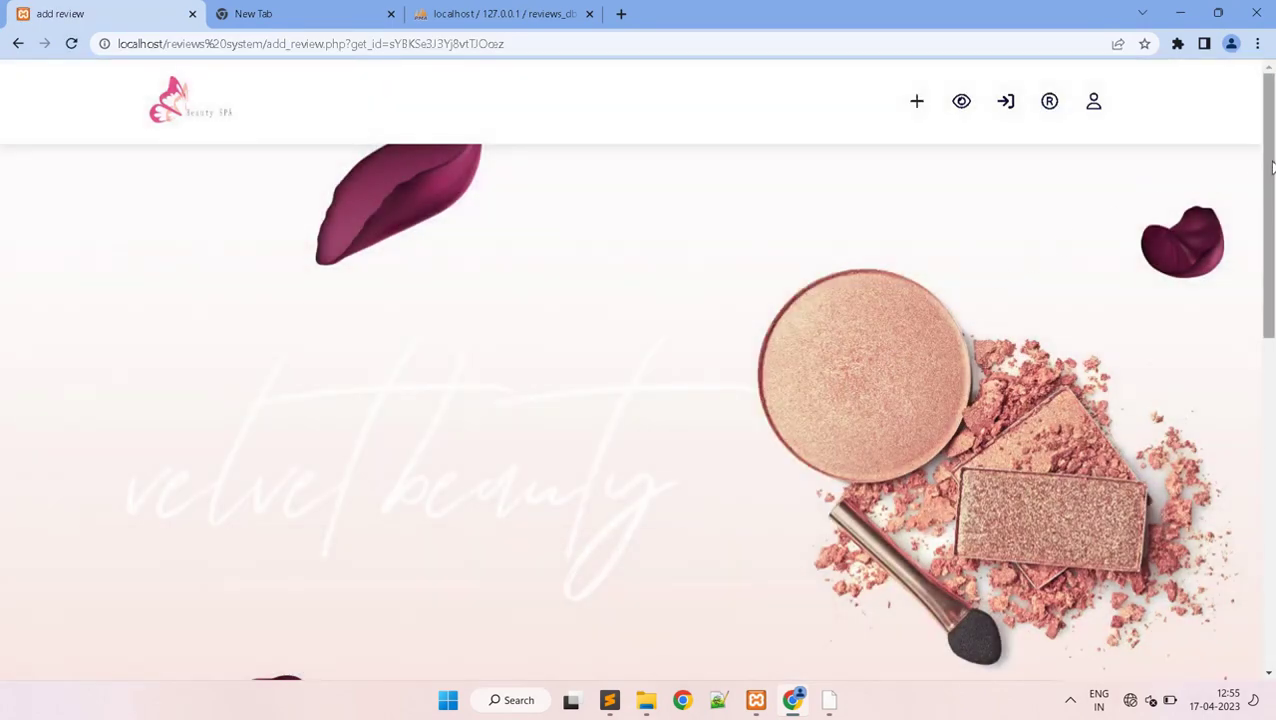
{"action": "scroll", "coordinate": [940, 322], "scroll_direction": "down", "scroll_amount": 9}
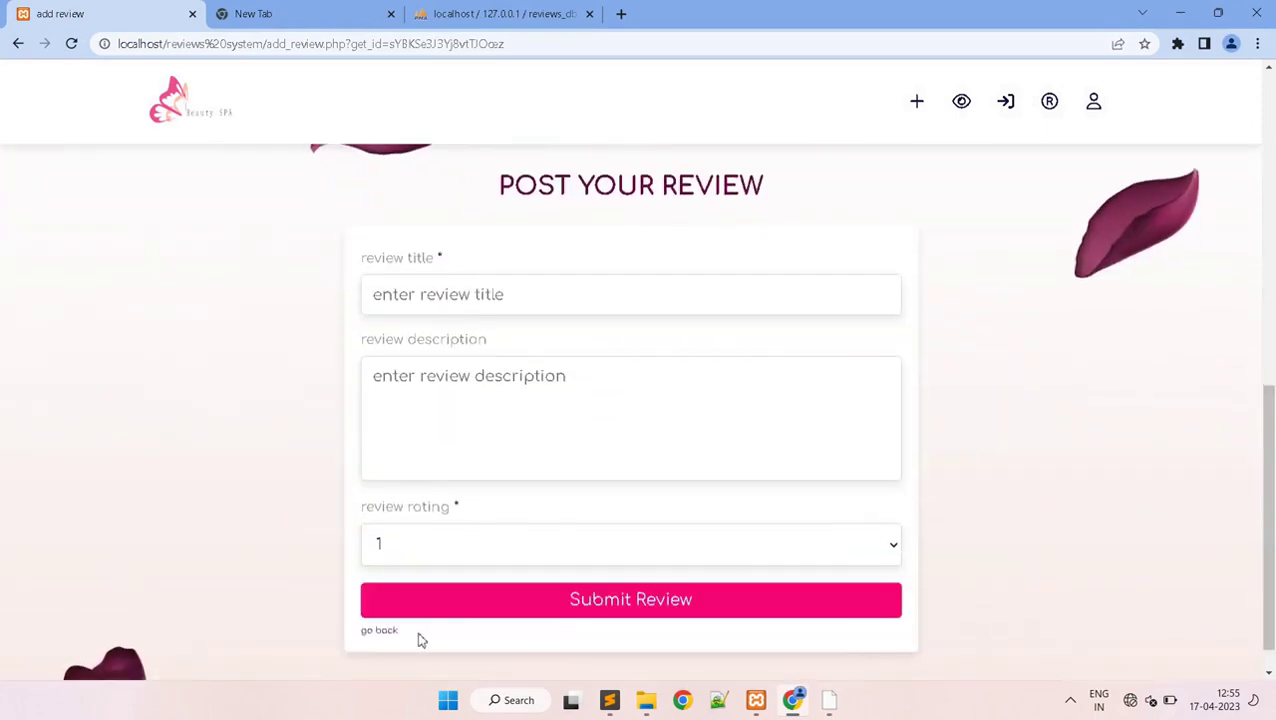
{"action": "left_click", "coordinate": [390, 631]}
{"action": "left_click_drag", "start_coordinate": [1268, 183], "coordinate": [1268, 570]}
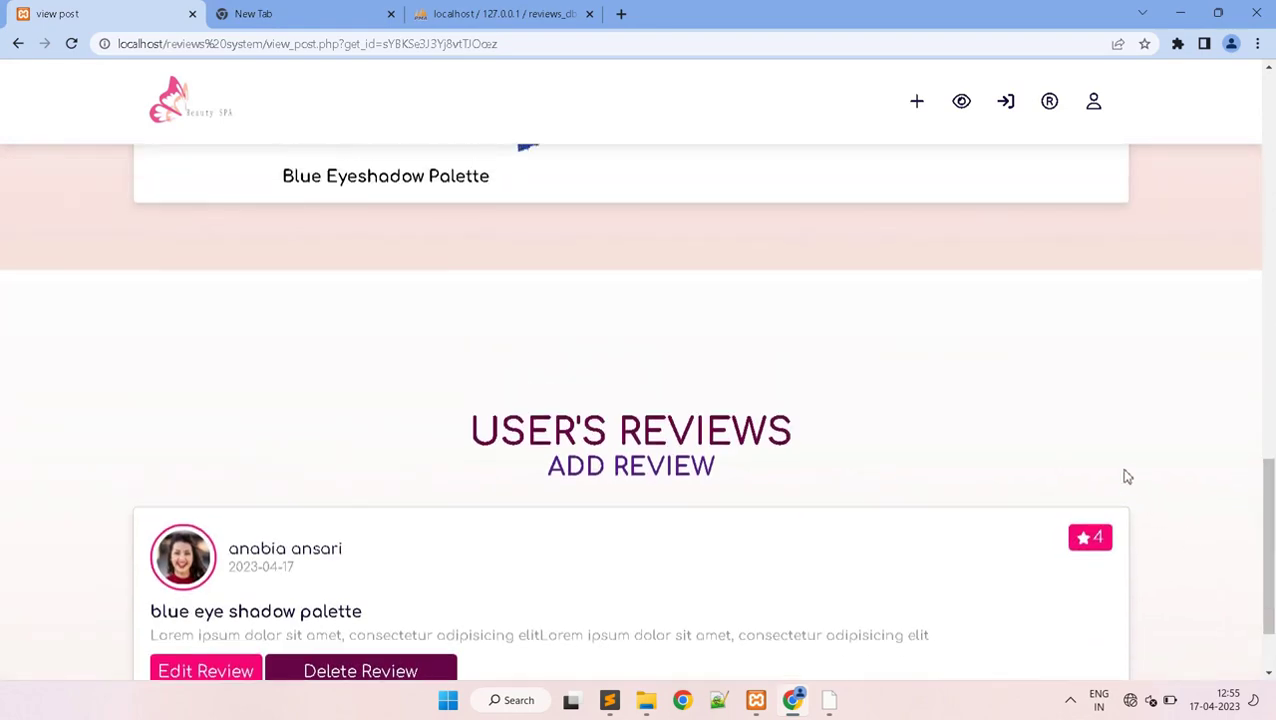
- From all posts, open the Nyka Beauty Eye Shadow Palette post and bring up its empty review form
{"action": "left_click", "coordinate": [961, 101]}
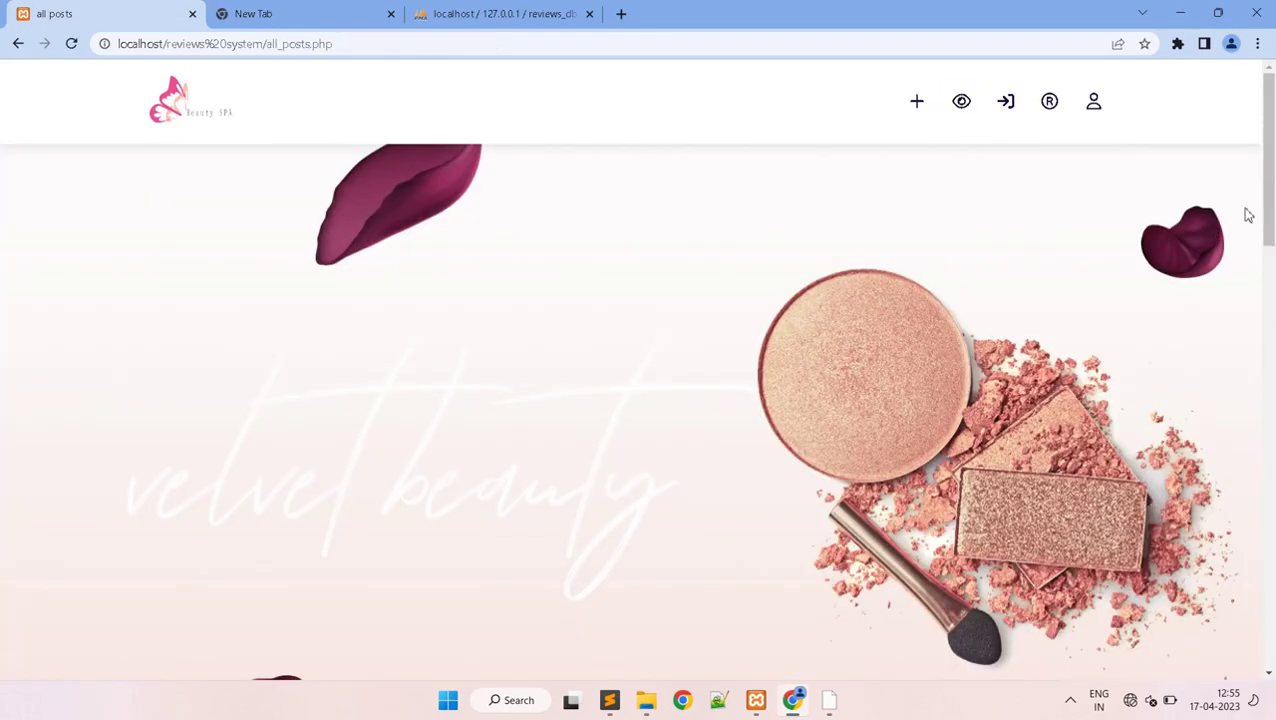
{"action": "left_click_drag", "start_coordinate": [1272, 200], "coordinate": [1221, 453]}
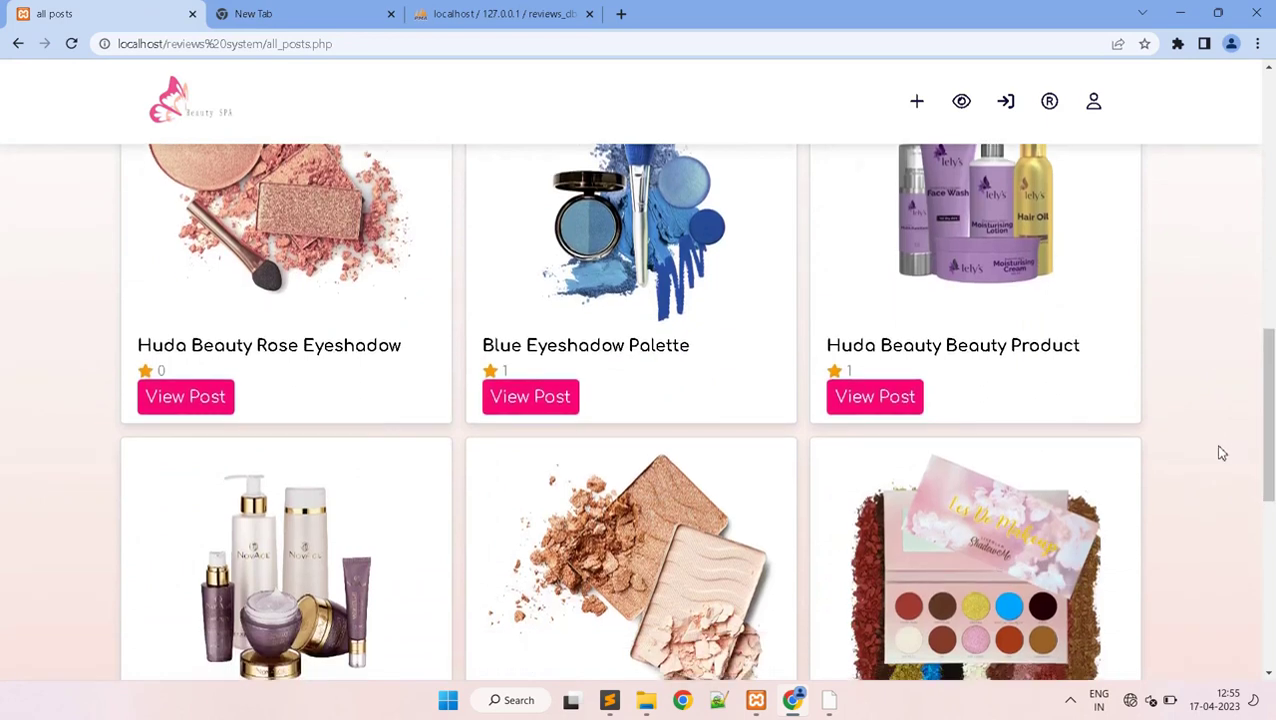
{"action": "left_click_drag", "start_coordinate": [1264, 413], "coordinate": [1264, 478]}
{"action": "left_click", "coordinate": [890, 555]}
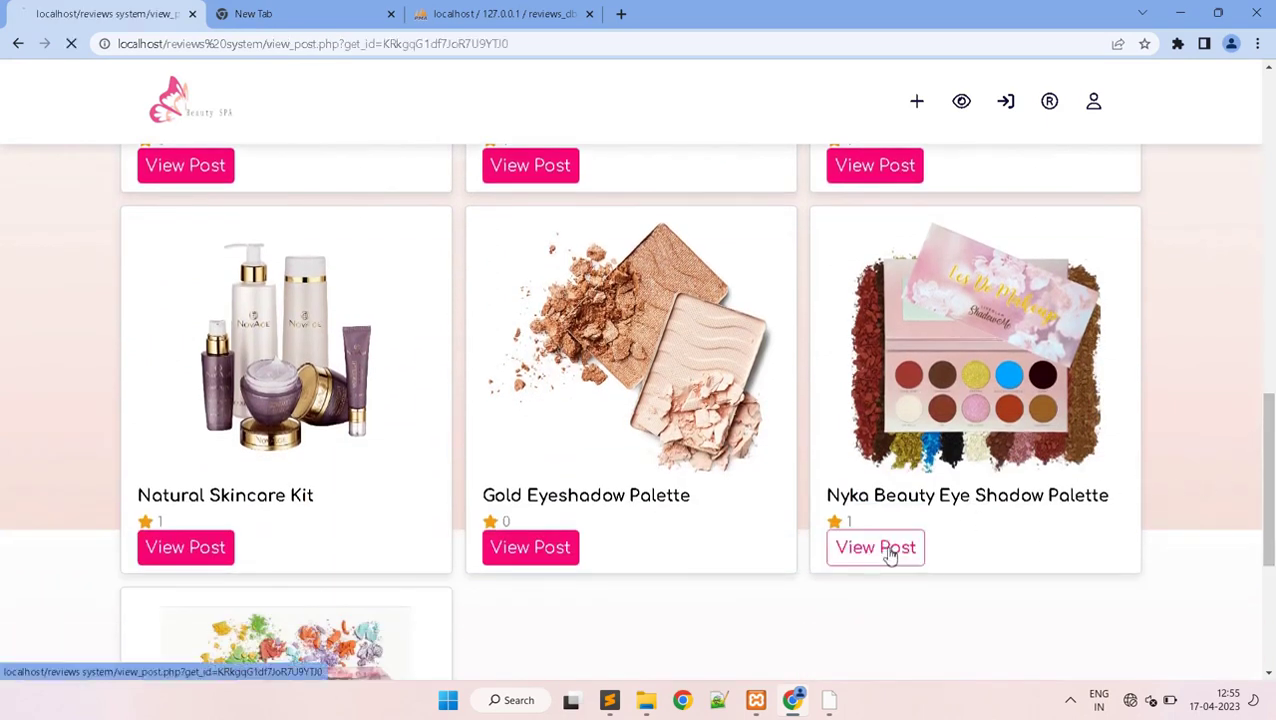
{"action": "left_click_drag", "start_coordinate": [1262, 214], "coordinate": [1272, 575]}
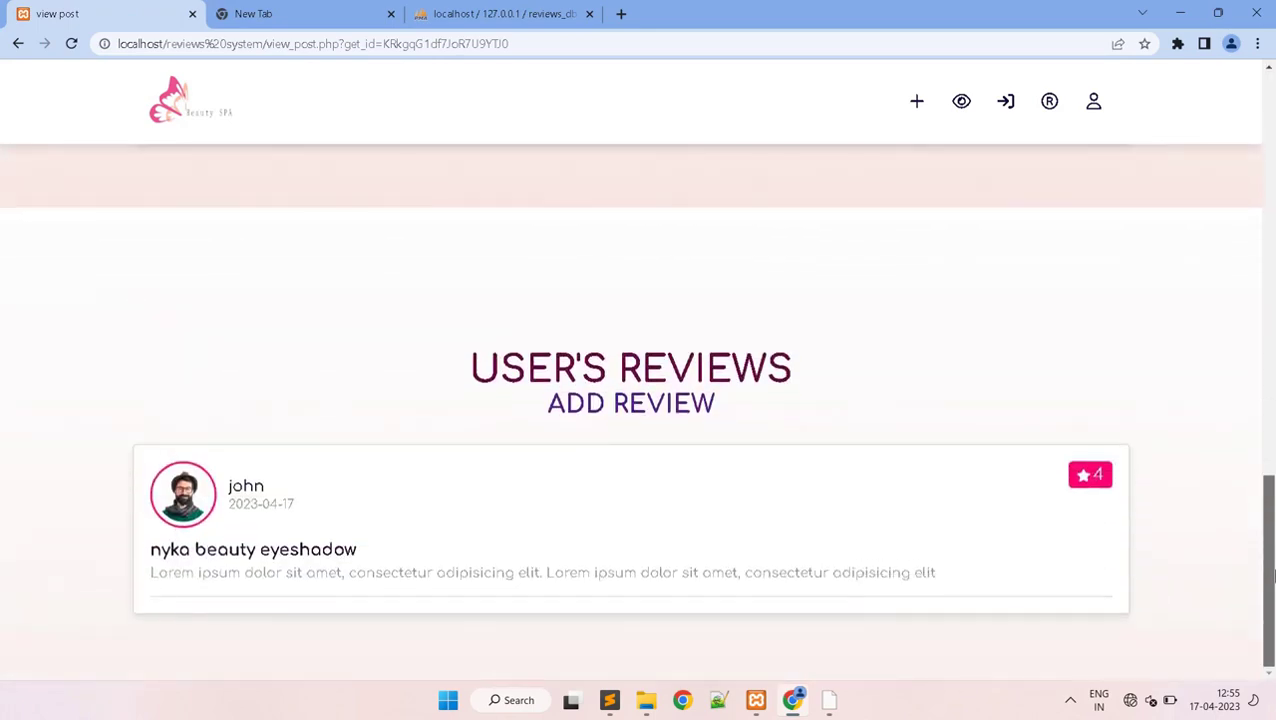
{"action": "left_click", "coordinate": [624, 407]}
{"action": "left_click_drag", "start_coordinate": [1265, 170], "coordinate": [1272, 474]}
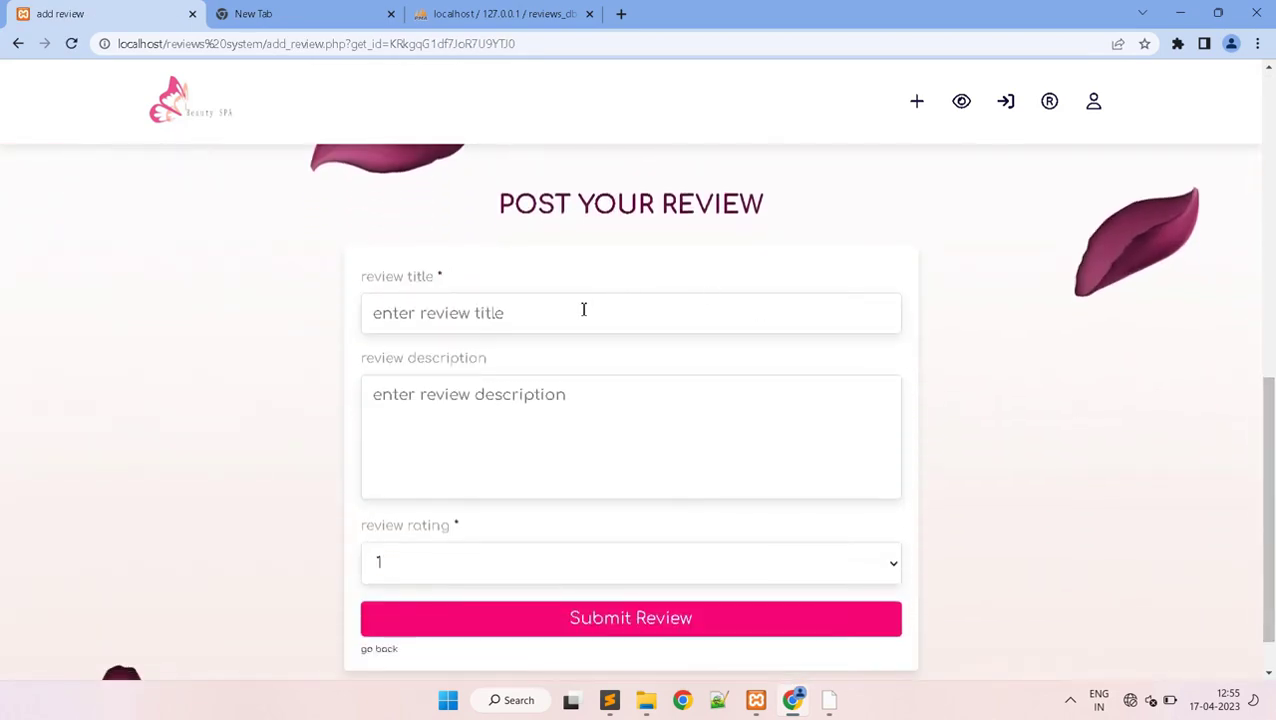
- Title the review 'huda beauty eye shadow' and paste the sample description
{"action": "type", "text": "huda beauty eye shadow"}
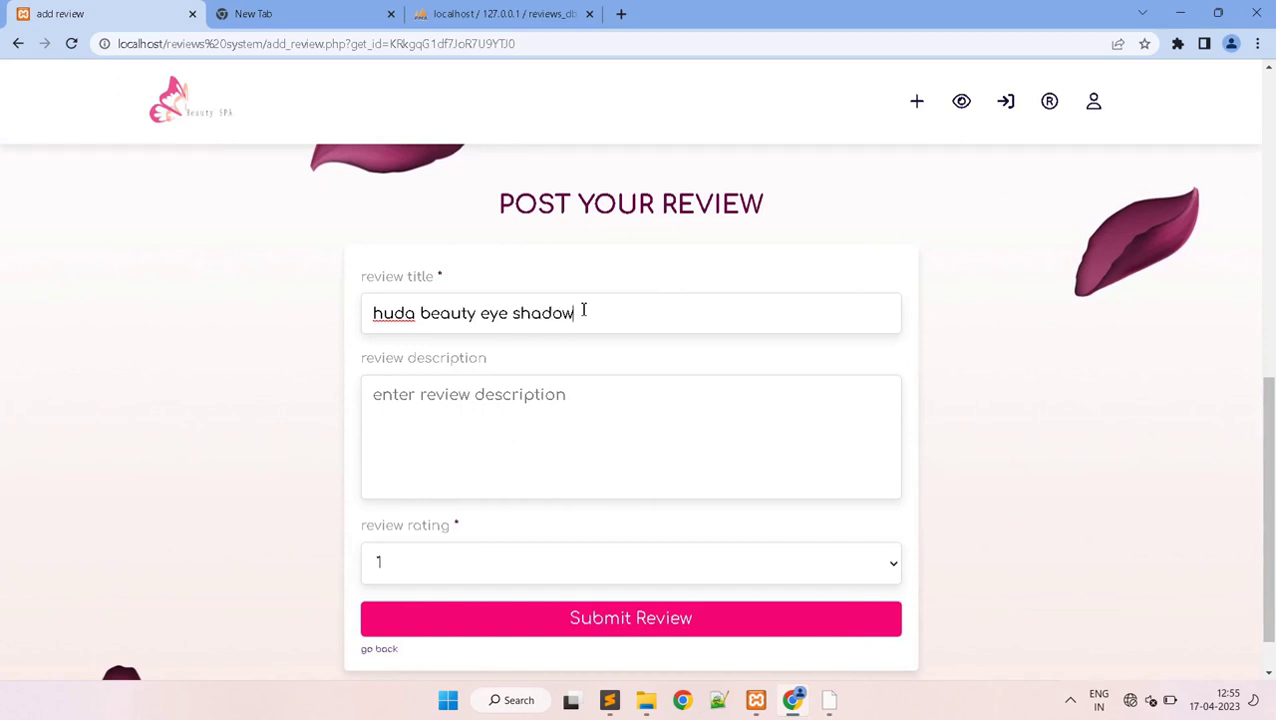
{"action": "left_click", "coordinate": [559, 388]}
{"action": "type", "text": "Lorem ipsum dolor sit amet, consectetur adipisicing elit"}
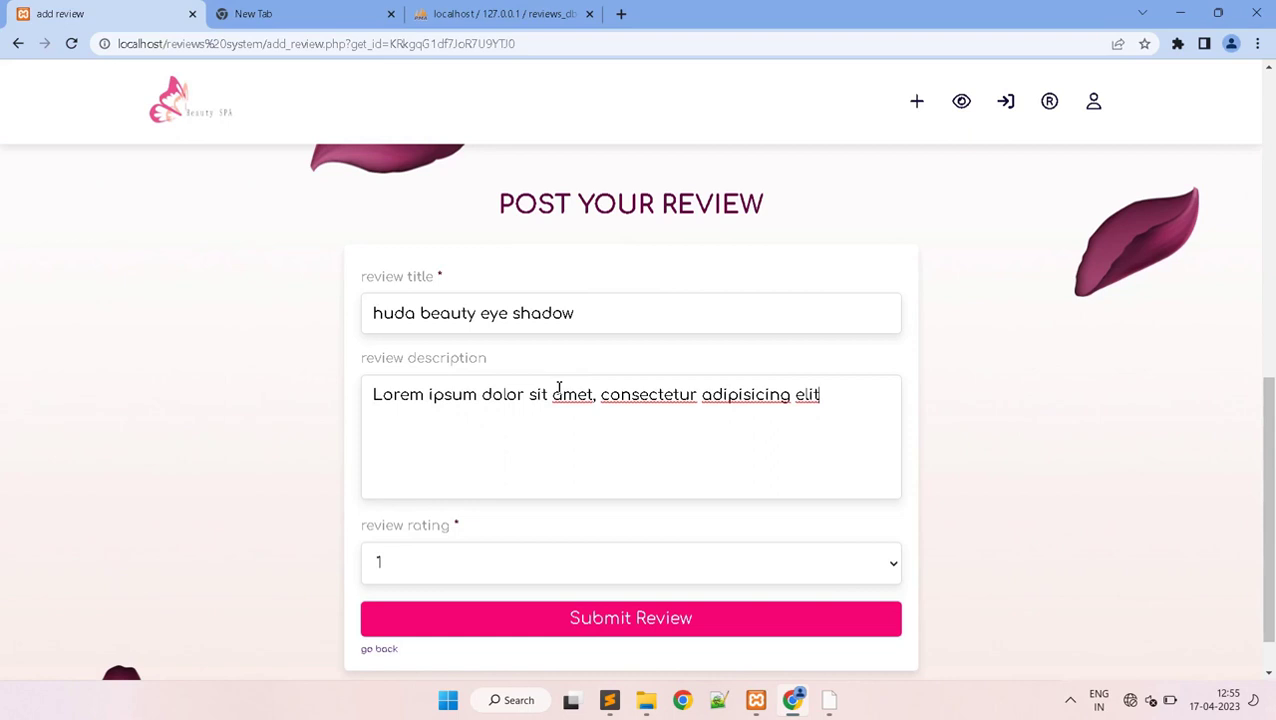
- Rate it 5, submit the review, dismiss the confirmation and return to the Nyka post page
{"action": "left_click", "coordinate": [535, 561]}
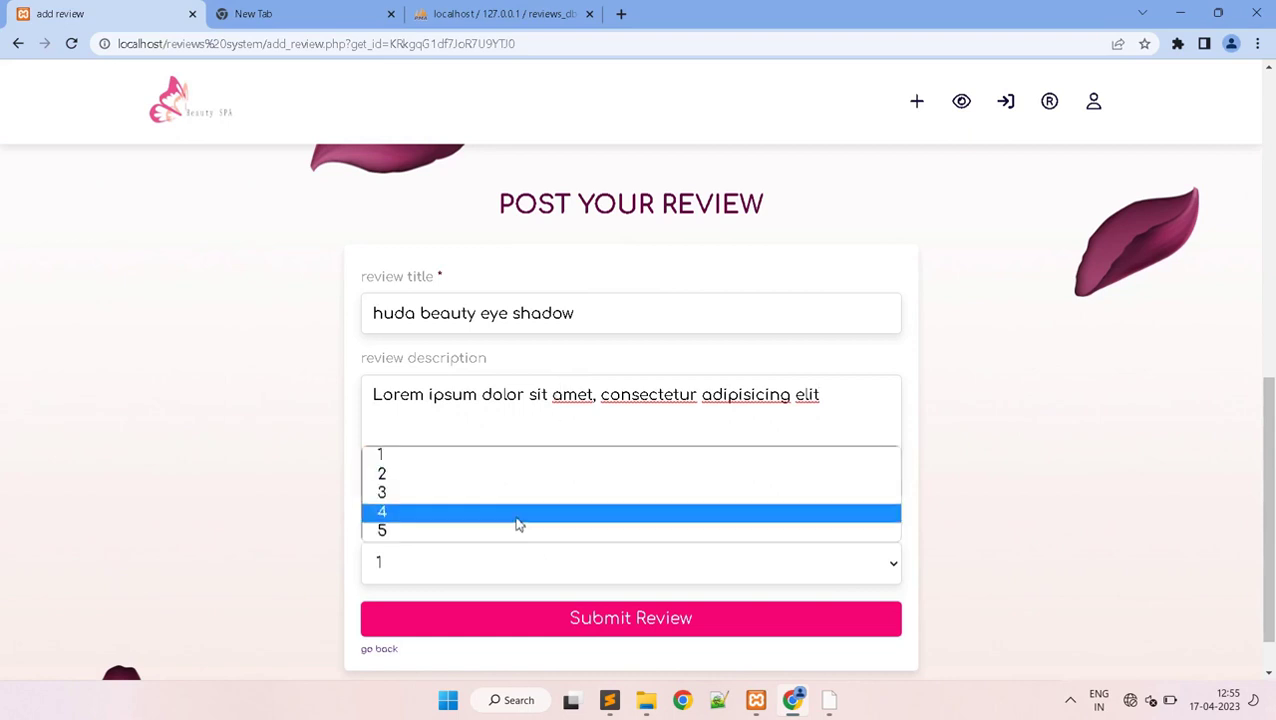
{"action": "left_click", "coordinate": [517, 531]}
{"action": "left_click", "coordinate": [609, 620]}
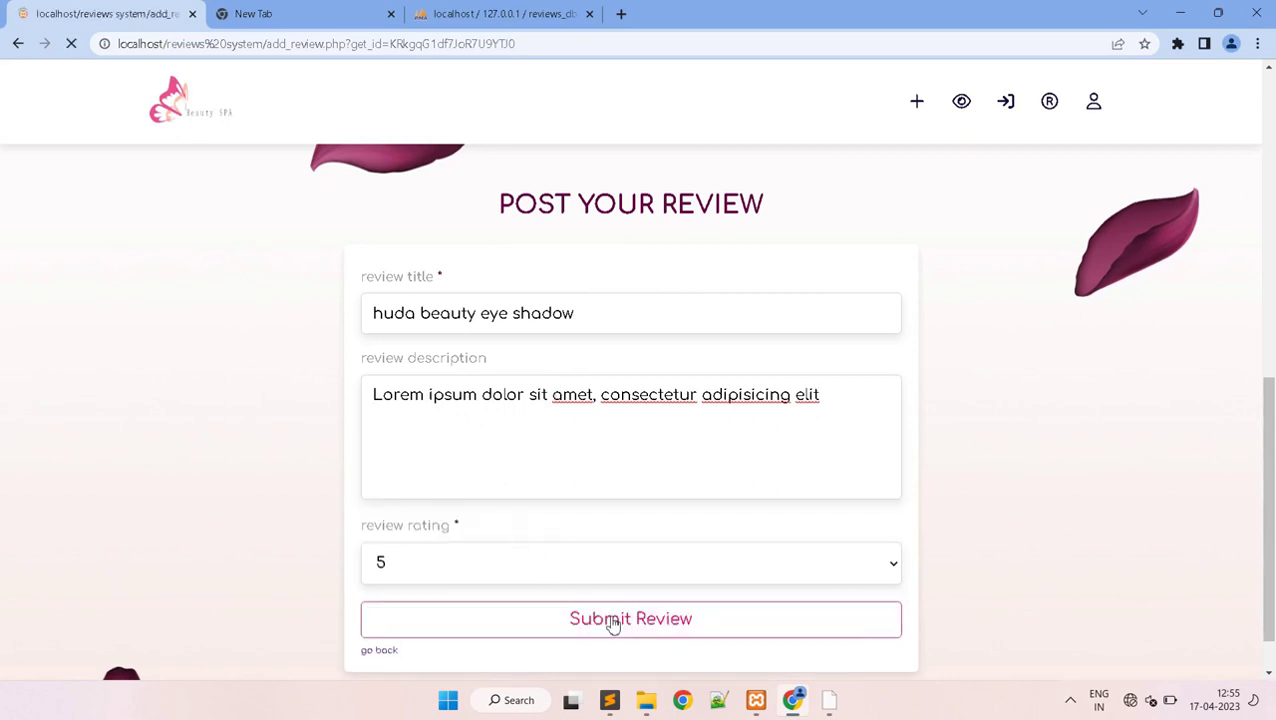
{"action": "left_click", "coordinate": [782, 452]}
{"action": "left_click_drag", "start_coordinate": [1268, 301], "coordinate": [1272, 628]}
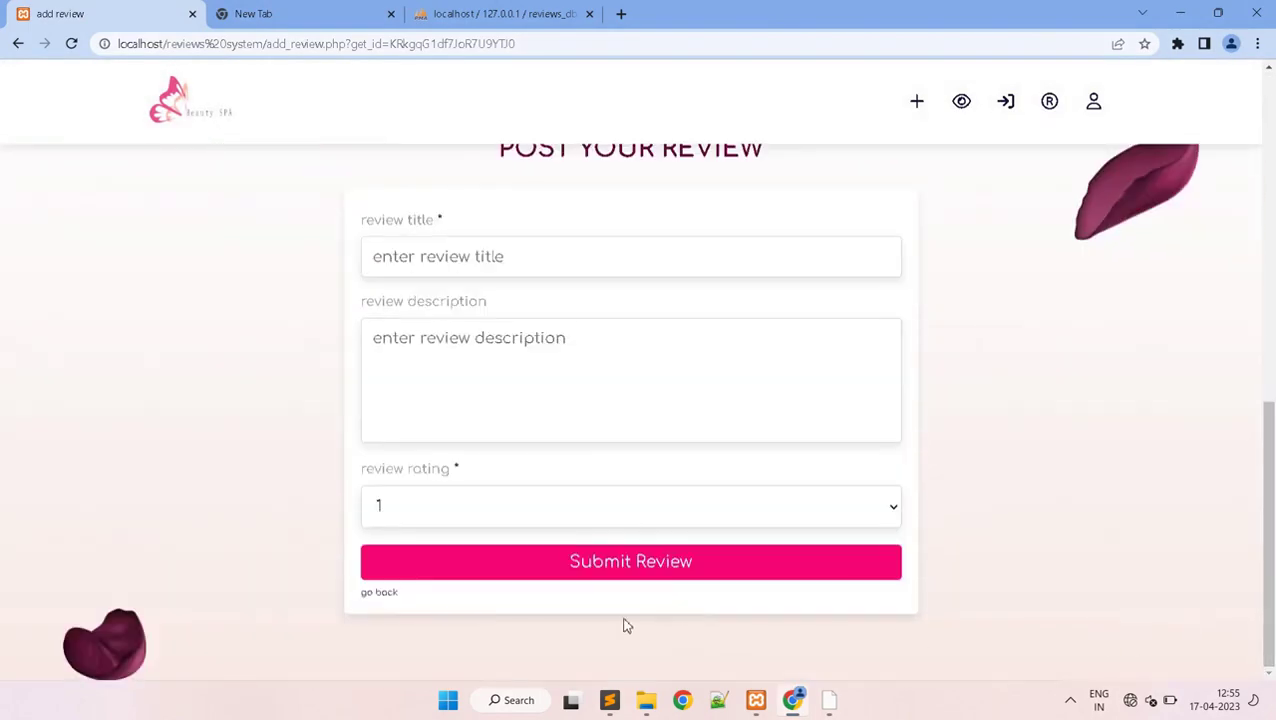
{"action": "left_click", "coordinate": [389, 593]}
- Scroll through the post's reviews, then open the account profile panel from the header user icon
{"action": "left_click_drag", "start_coordinate": [1268, 165], "coordinate": [1273, 582]}
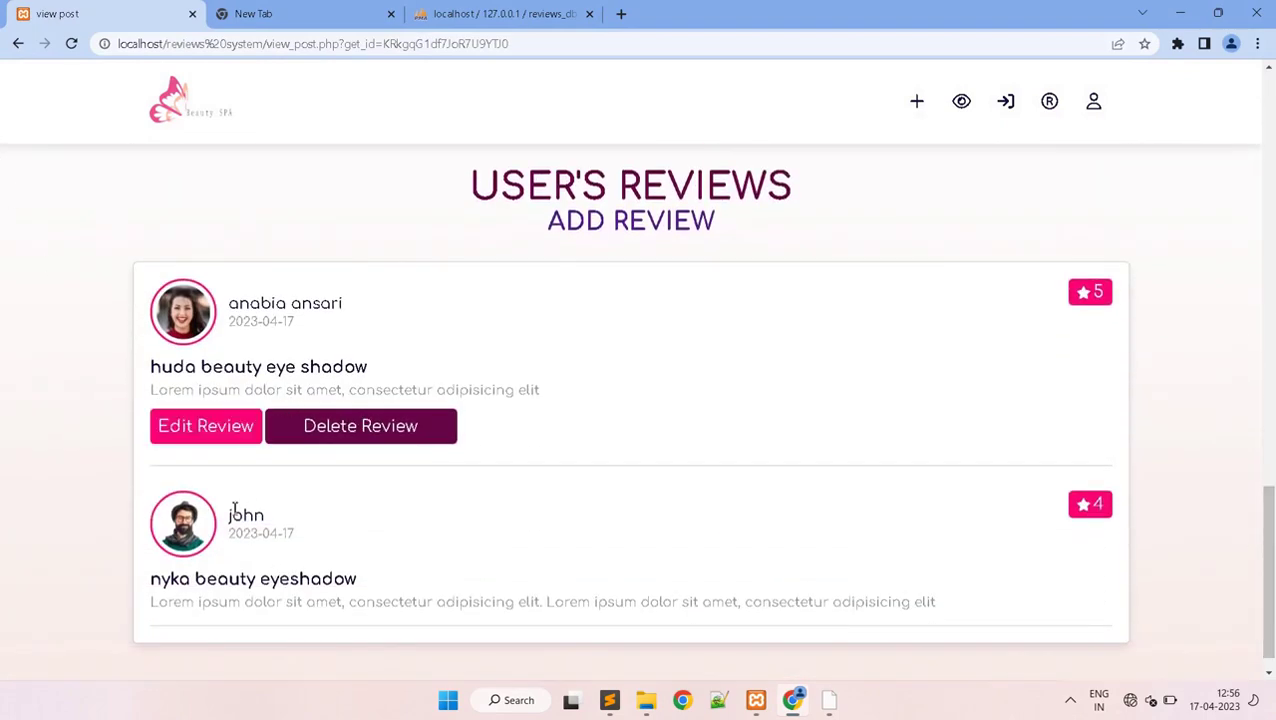
{"action": "left_click_drag", "start_coordinate": [1268, 575], "coordinate": [1272, 131]}
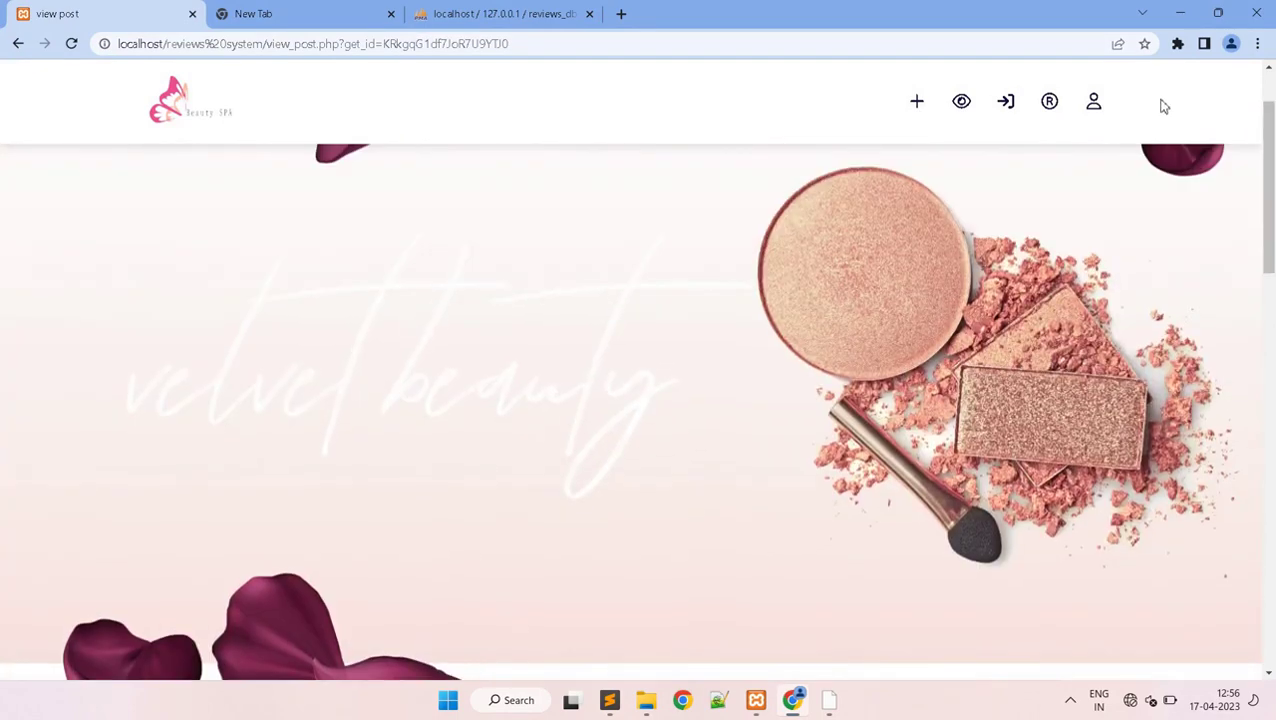
{"action": "left_click", "coordinate": [1094, 101]}
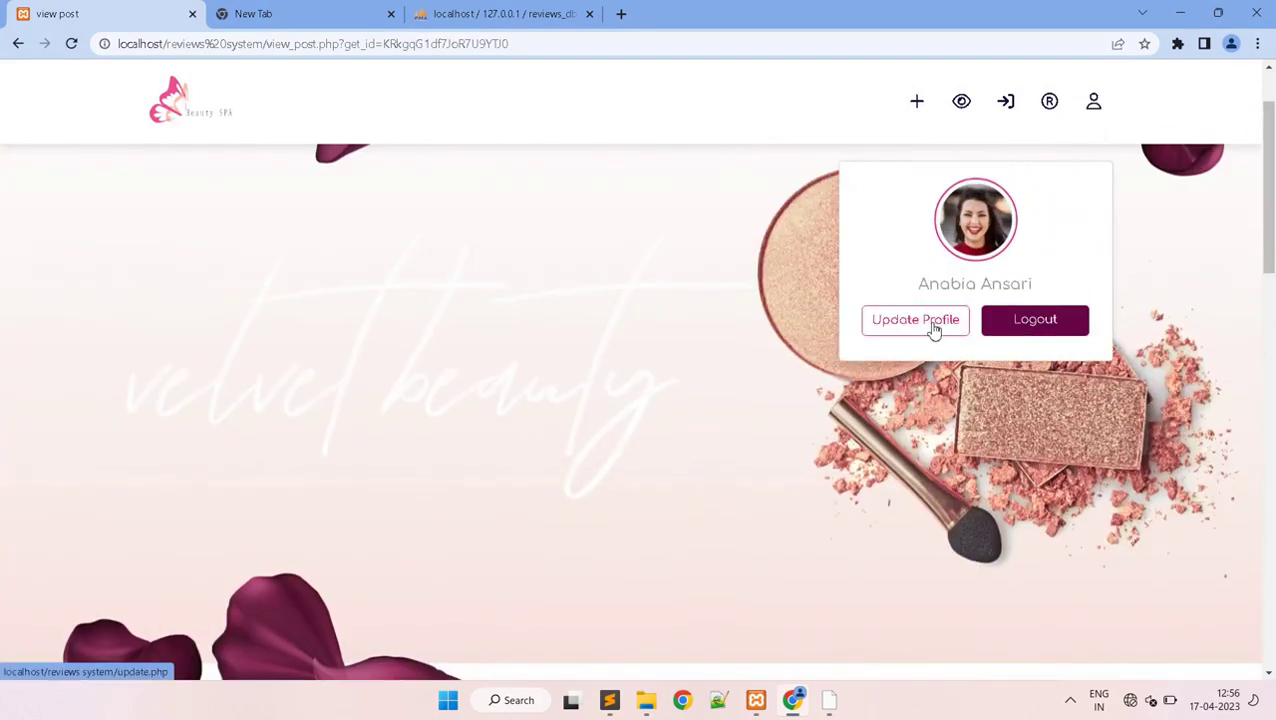
- Open the Update Your Profile page and replace the profile name with the new full name
{"action": "left_click", "coordinate": [946, 320]}
{"action": "left_click_drag", "start_coordinate": [1270, 265], "coordinate": [1267, 433]}
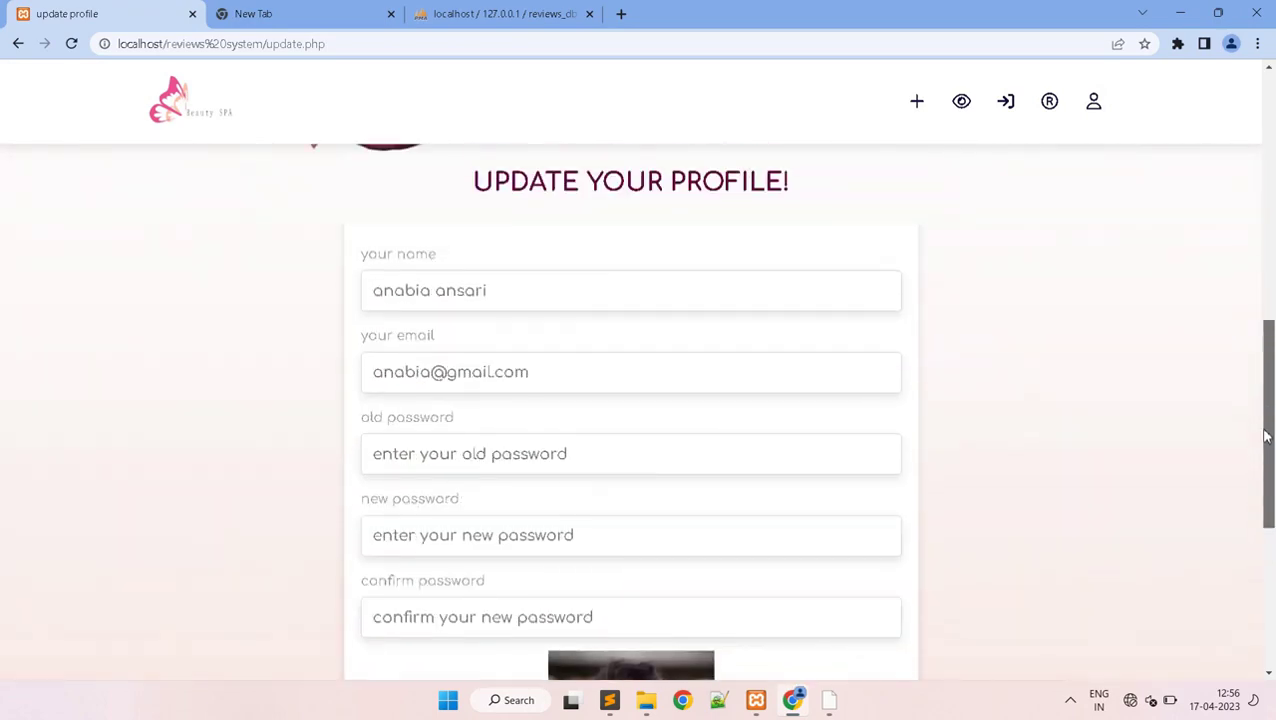
{"action": "left_click", "coordinate": [376, 294]}
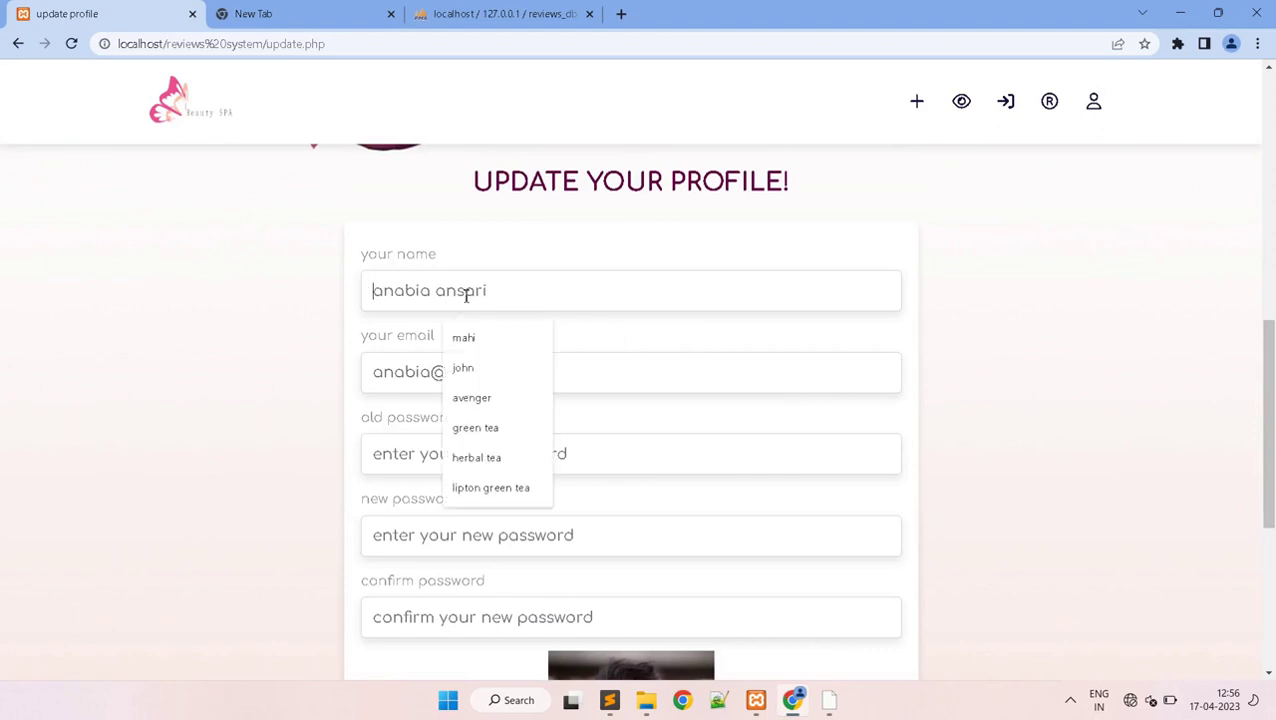
{"action": "key", "text": "ctrl+a"}
{"action": "type", "text": "s"}
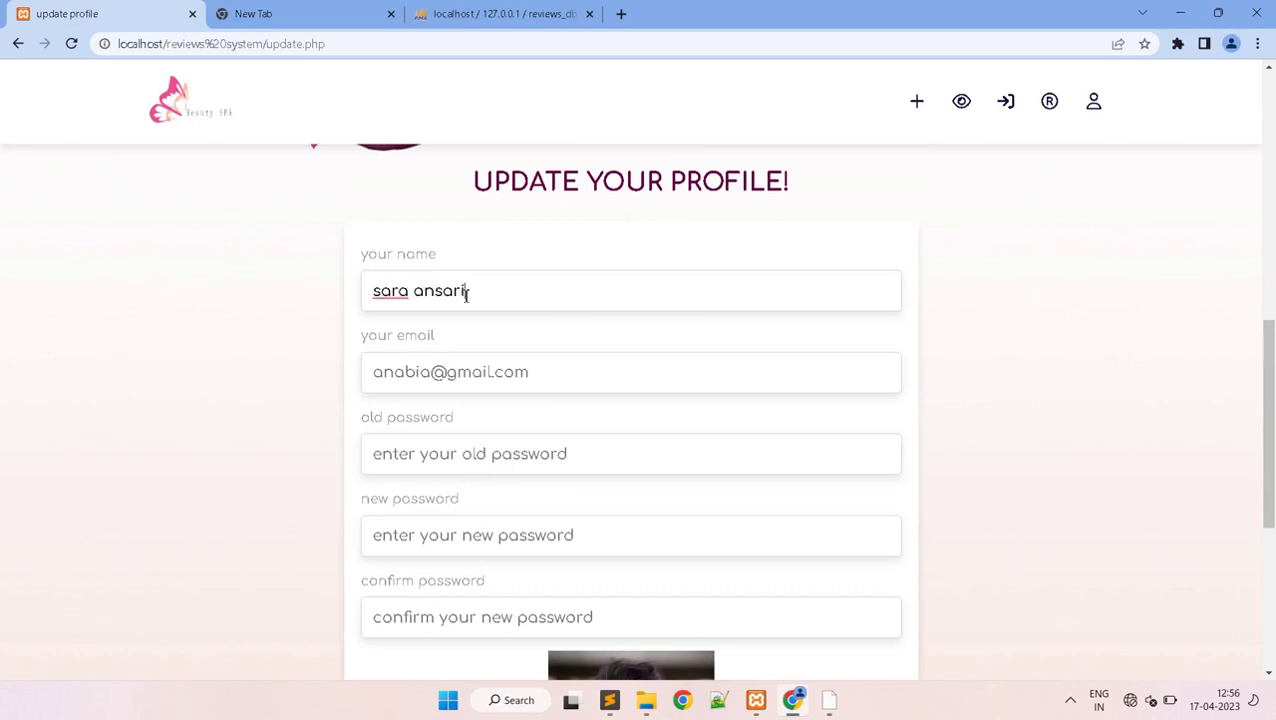
- Replace the e-mail with the new address and fill in the old, new and confirm passwords
{"action": "left_click", "coordinate": [372, 375]}
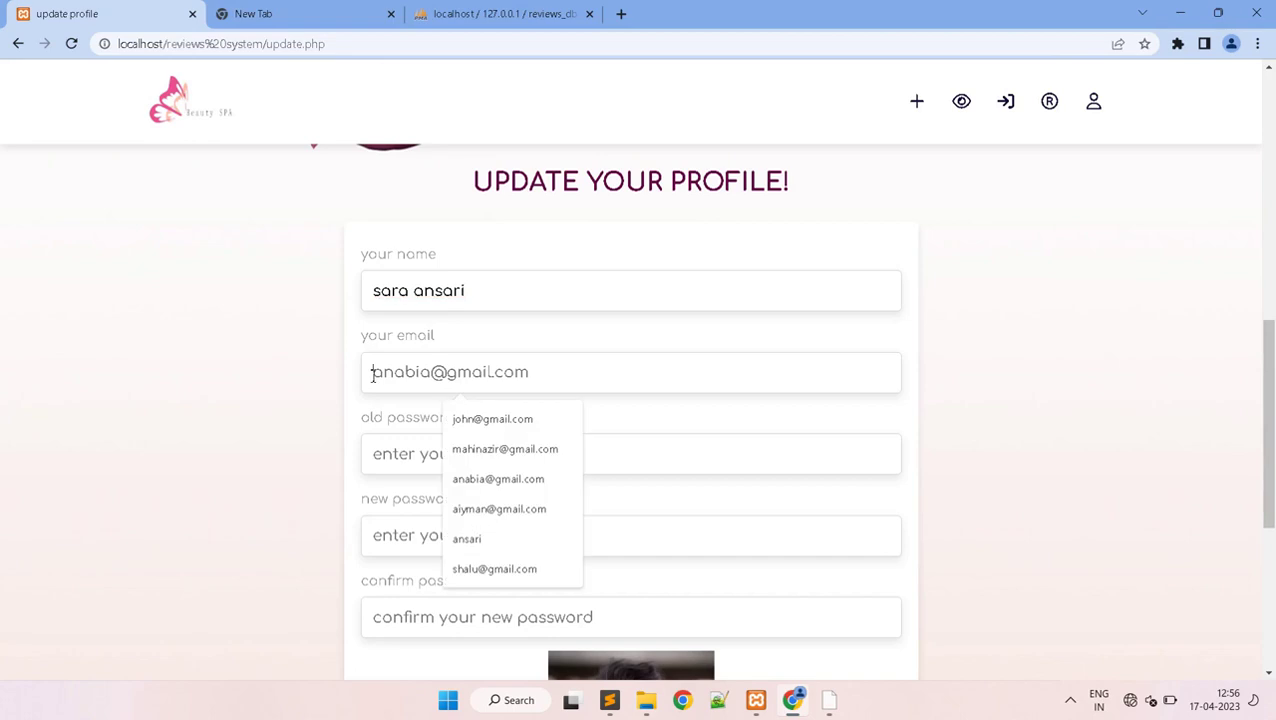
{"action": "key", "text": "ctrl+a"}
{"action": "type", "text": "sa"}
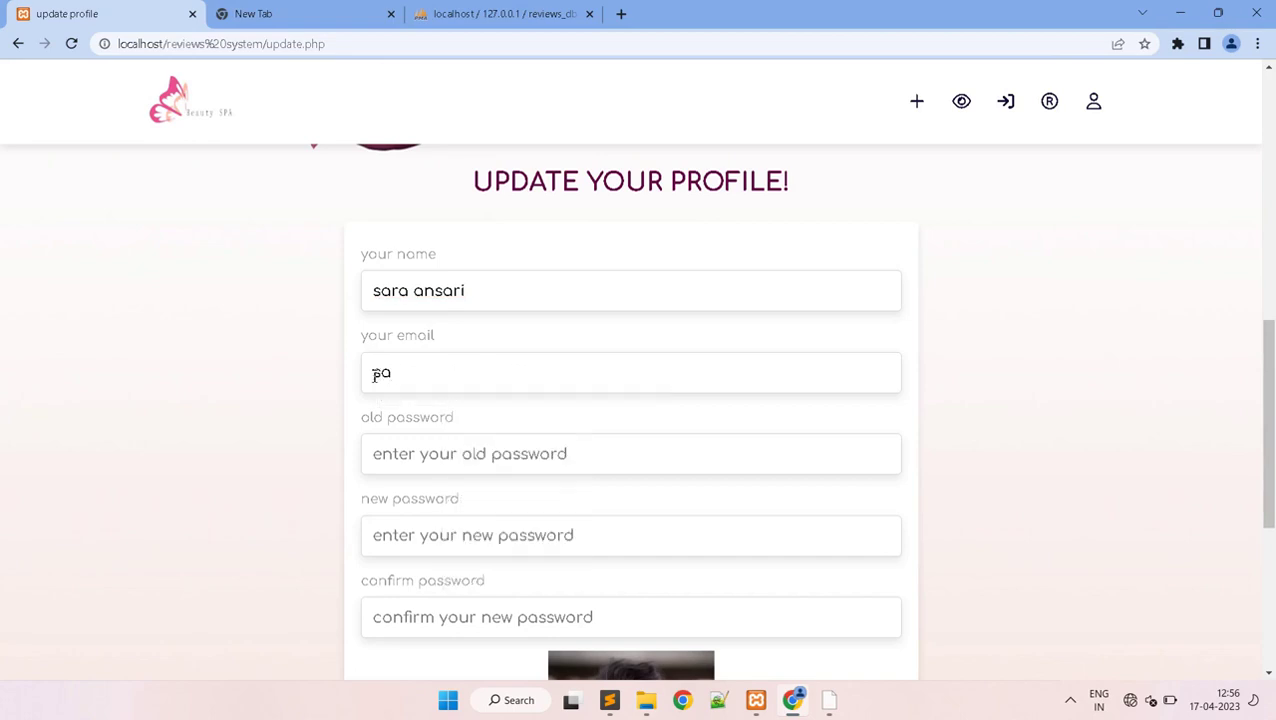
{"action": "key", "text": "Return"}
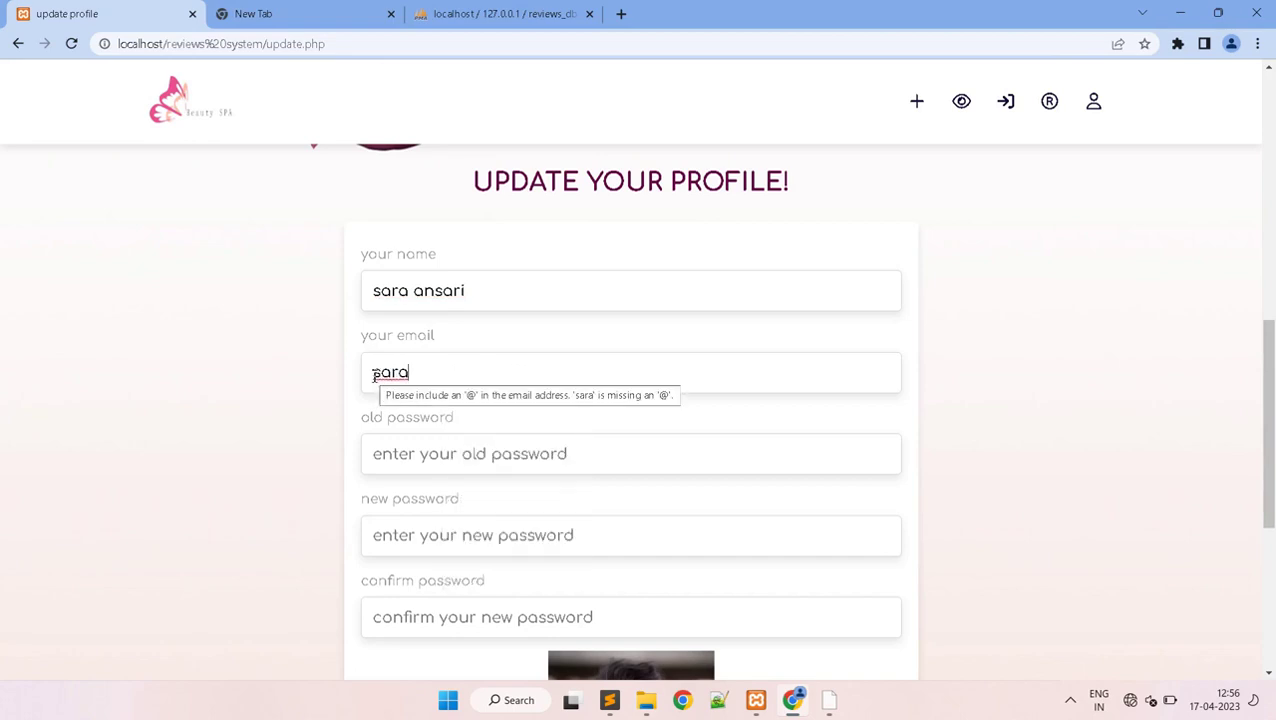
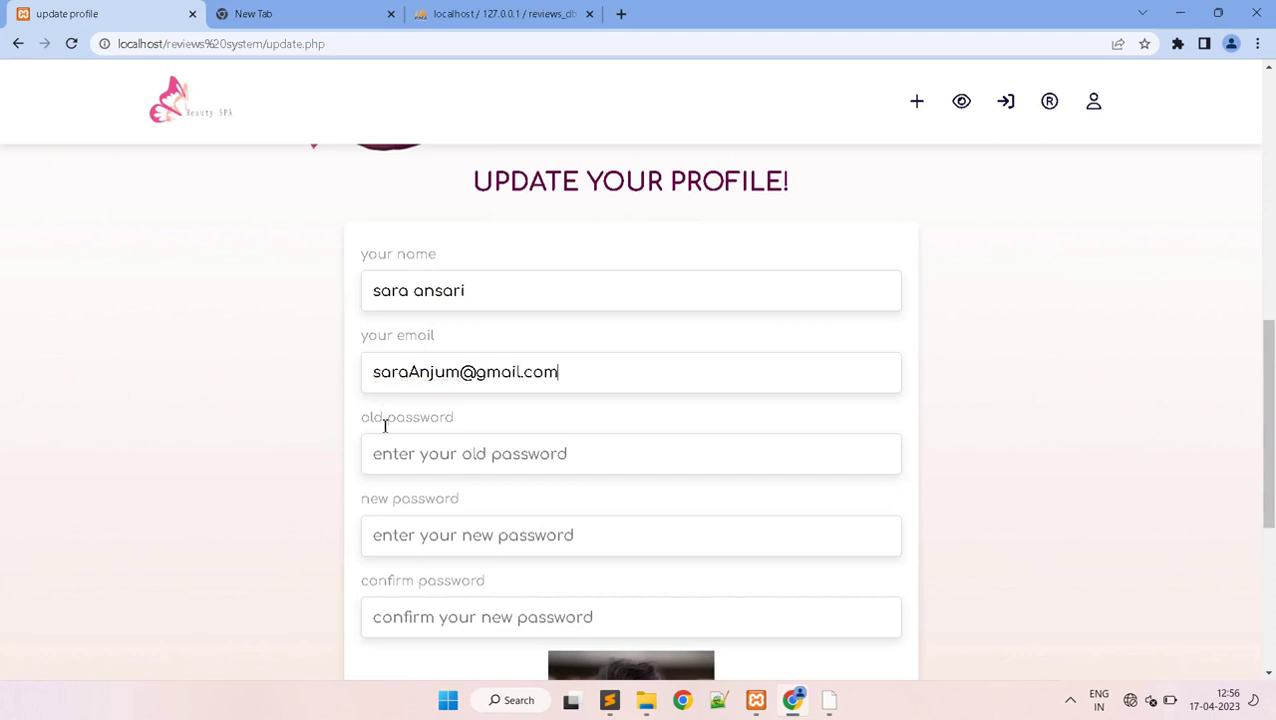
{"action": "type", "text": "1"}
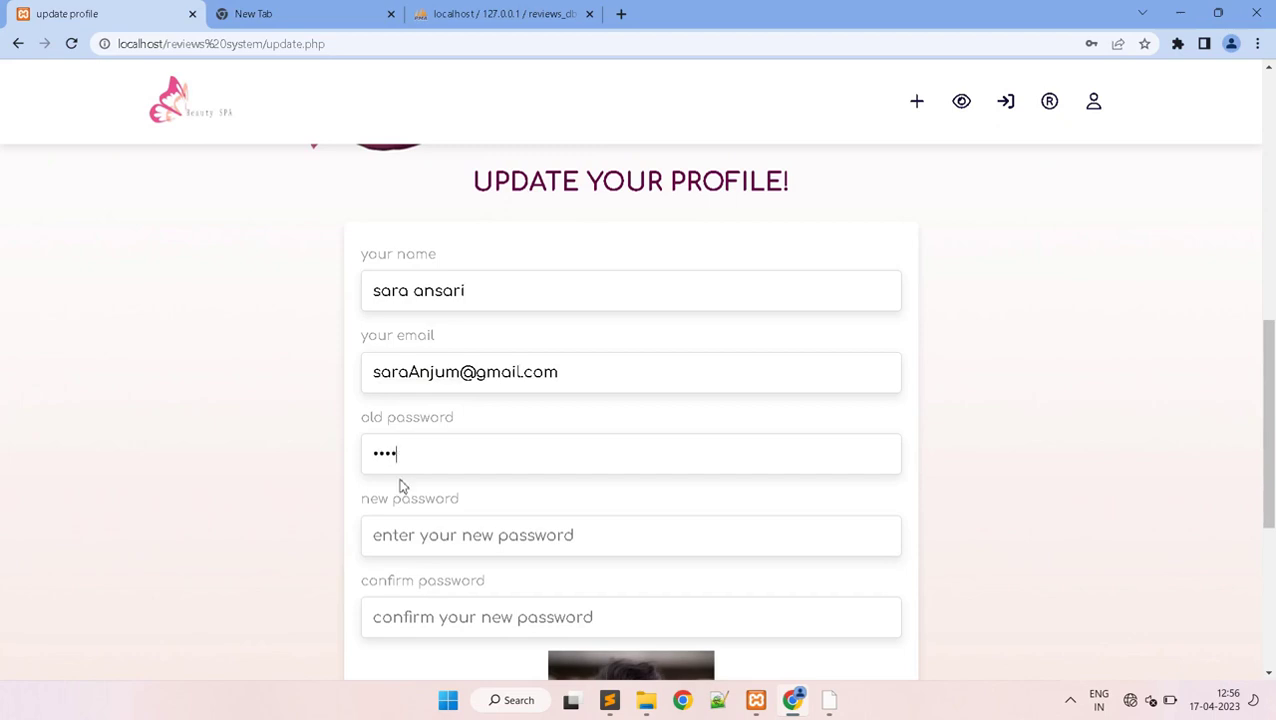
{"action": "type", "text": "1"}
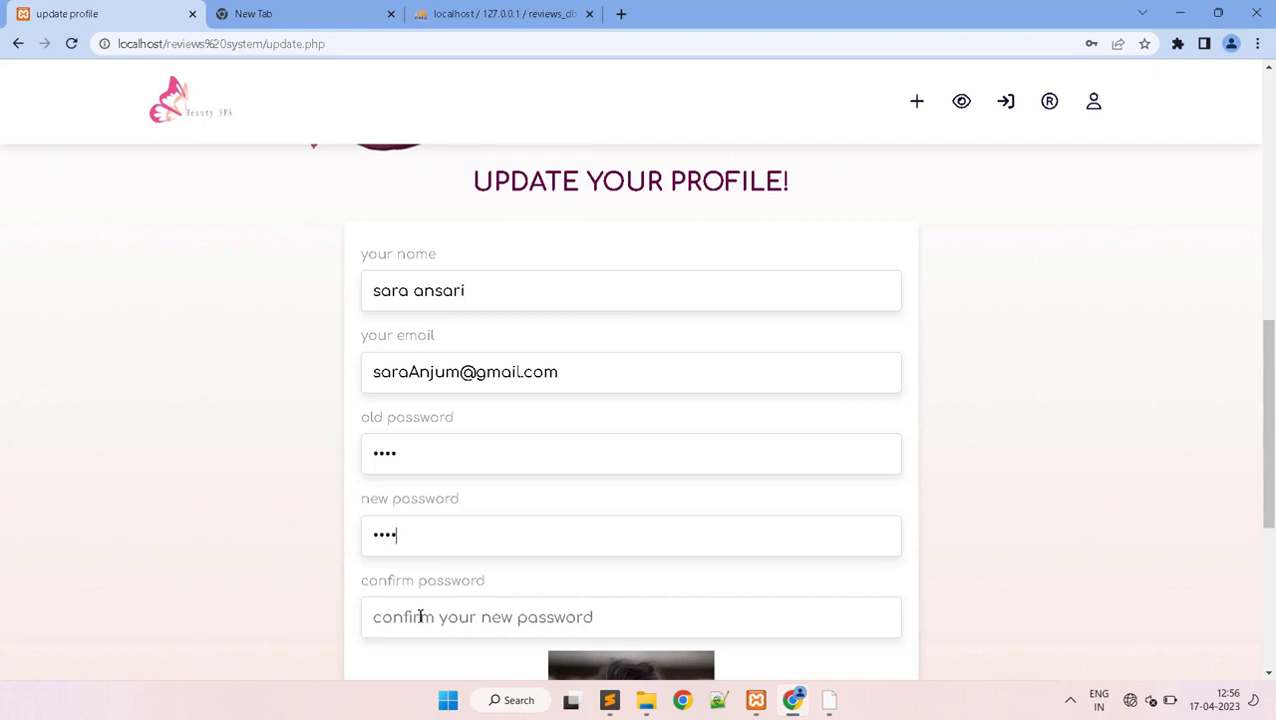
{"action": "type", "text": "11"}
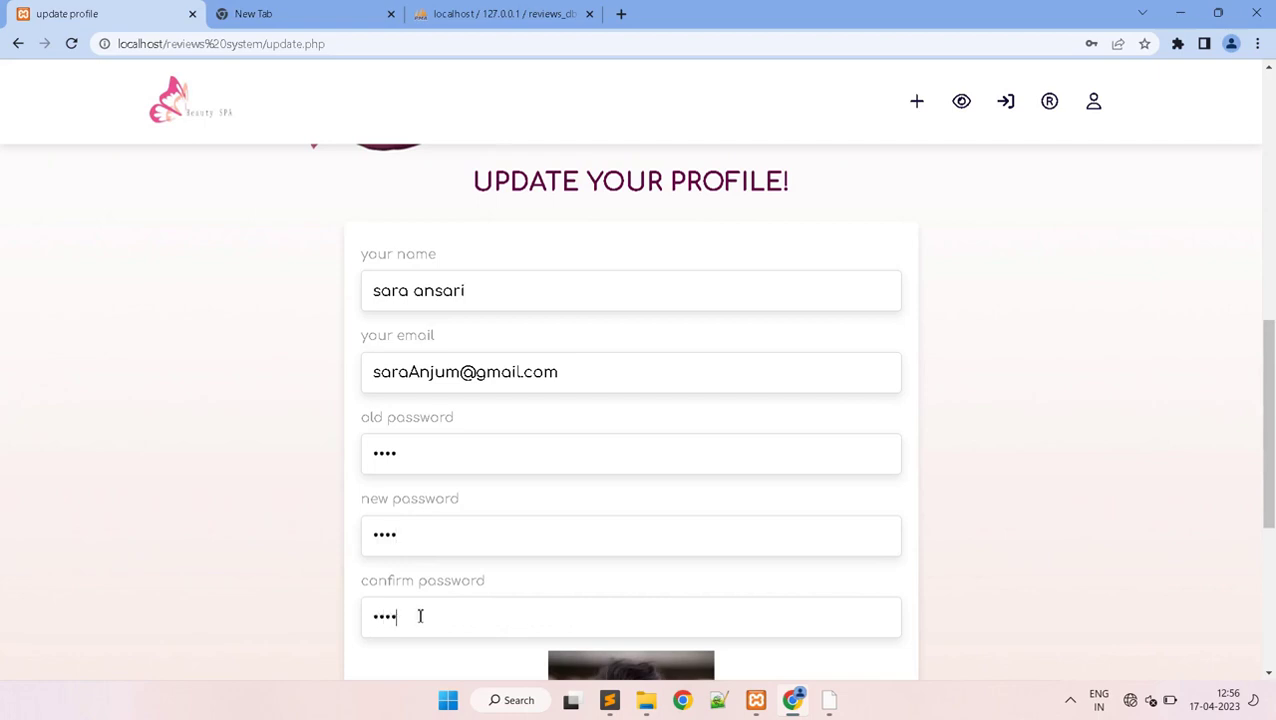
{"action": "left_click_drag", "start_coordinate": [1267, 413], "coordinate": [1272, 572]}
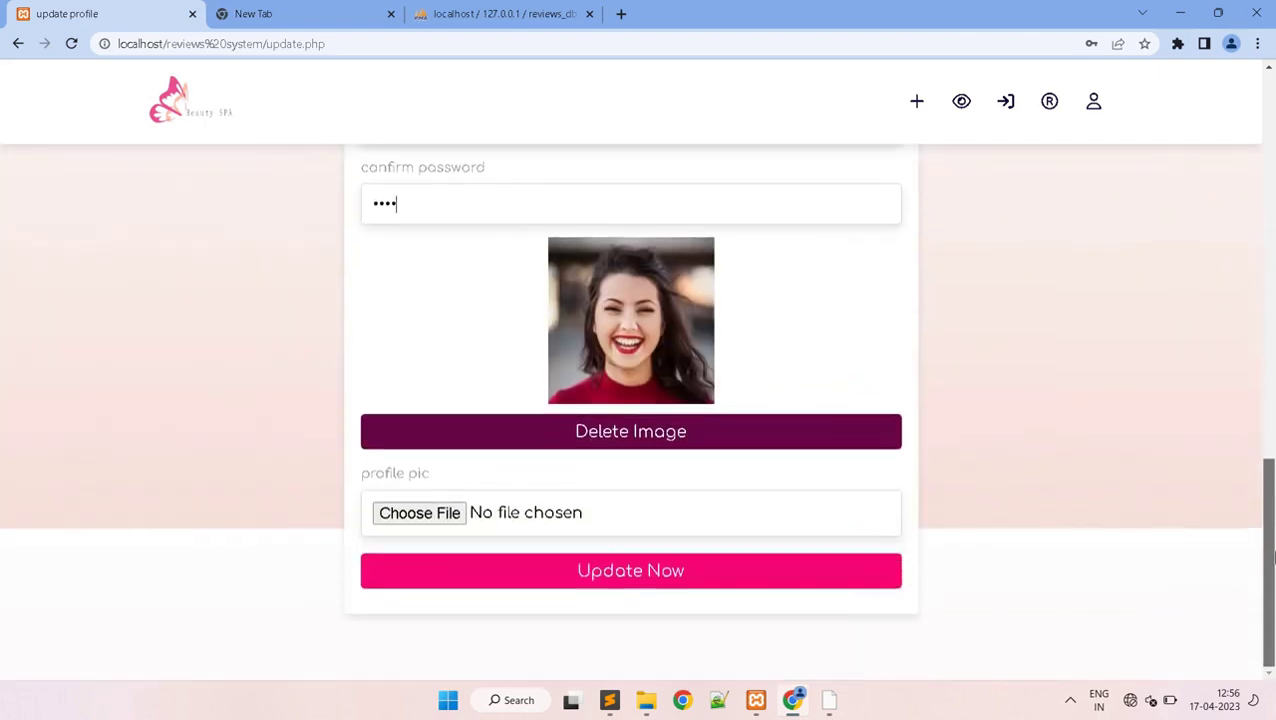
- Upload glitch.jpg as the profile photo, save with Update Now, and check the refreshed user menu
{"action": "left_click", "coordinate": [418, 513]}
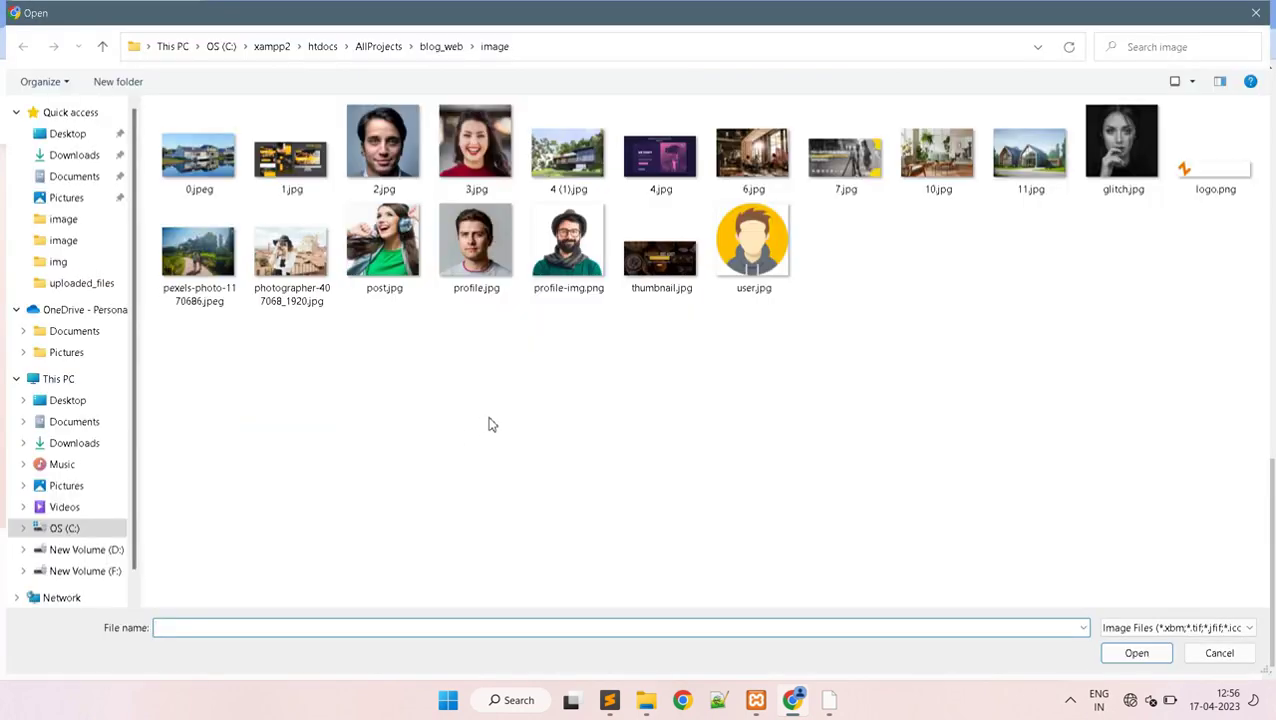
{"action": "left_click", "coordinate": [1107, 178]}
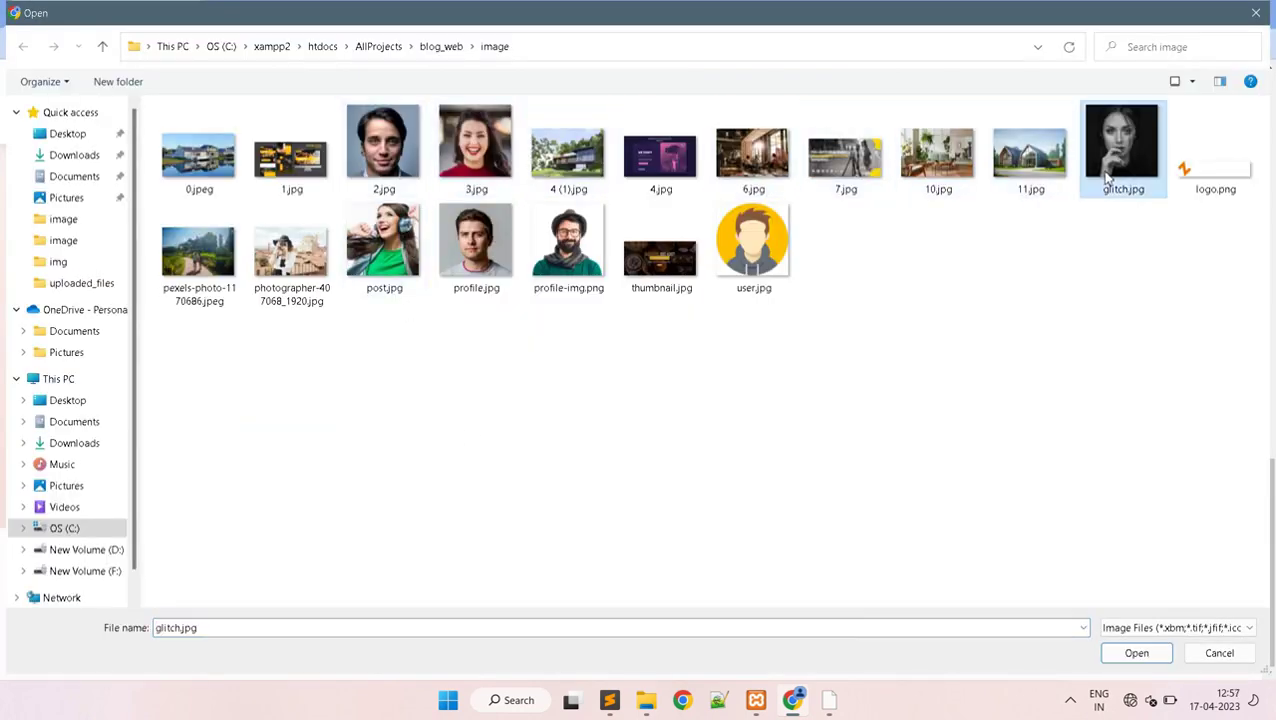
{"action": "left_click", "coordinate": [1162, 653]}
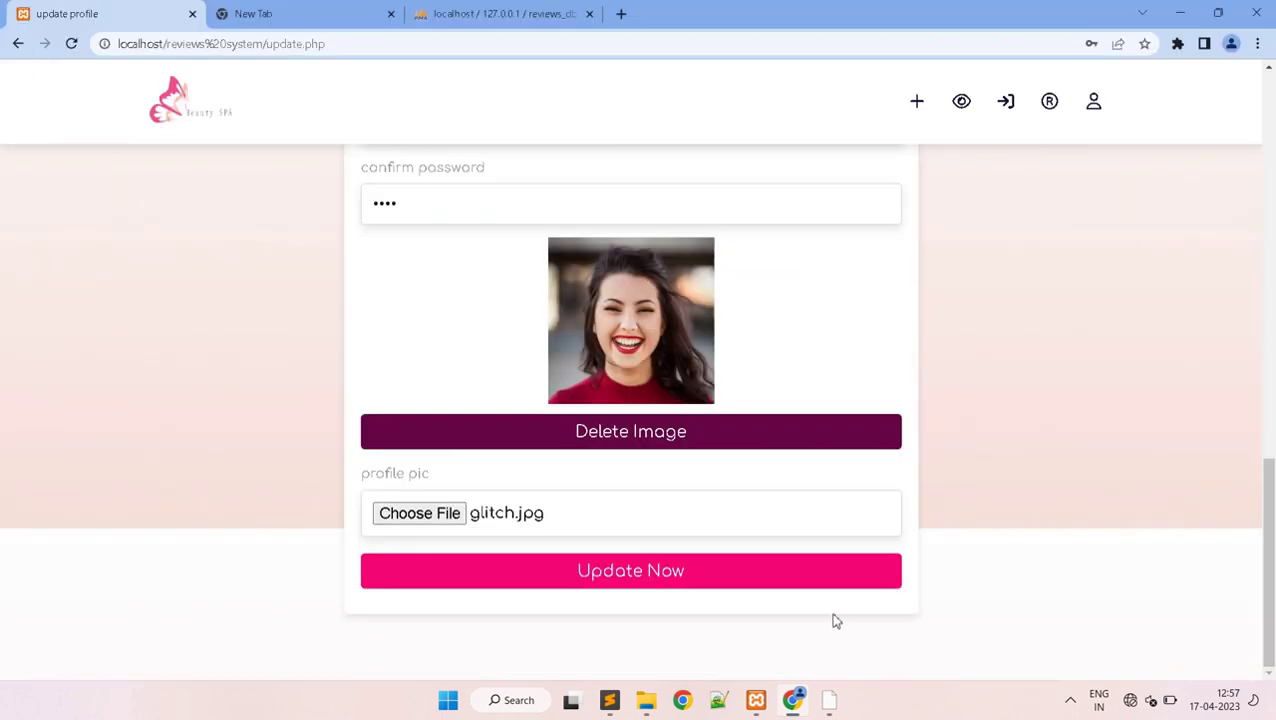
{"action": "left_click", "coordinate": [636, 580]}
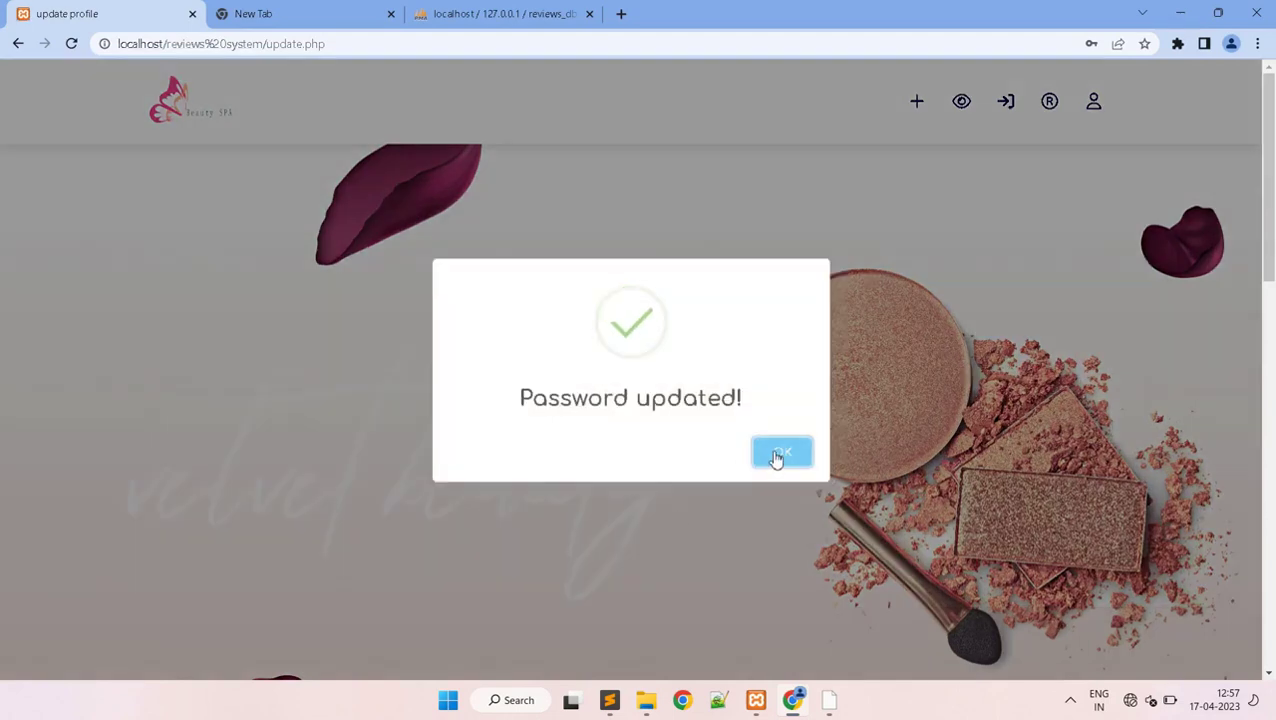
{"action": "left_click", "coordinate": [779, 455]}
{"action": "left_click", "coordinate": [1098, 119]}
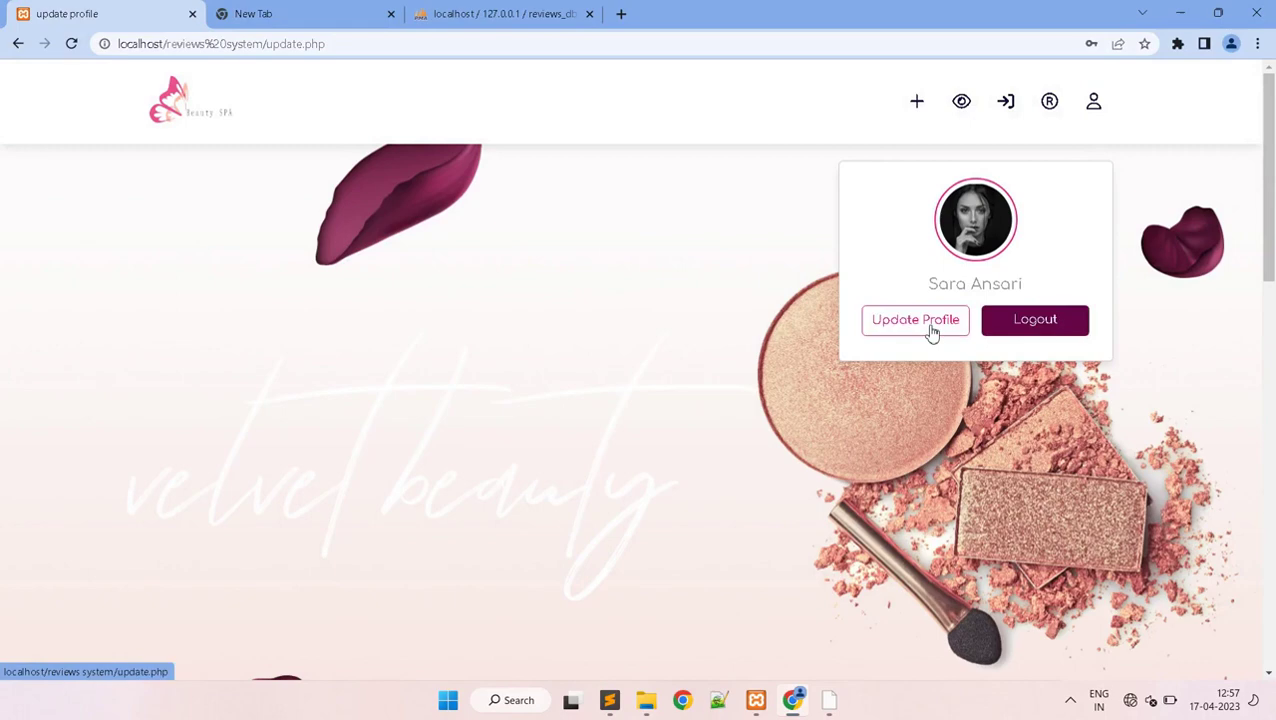
- Reopen the Nyka Beauty Eye Shadow Palette post from all posts and scroll to its two reviews
{"action": "left_click", "coordinate": [1091, 111]}
{"action": "left_click", "coordinate": [950, 112]}
{"action": "left_click_drag", "start_coordinate": [1268, 180], "coordinate": [1271, 482]}
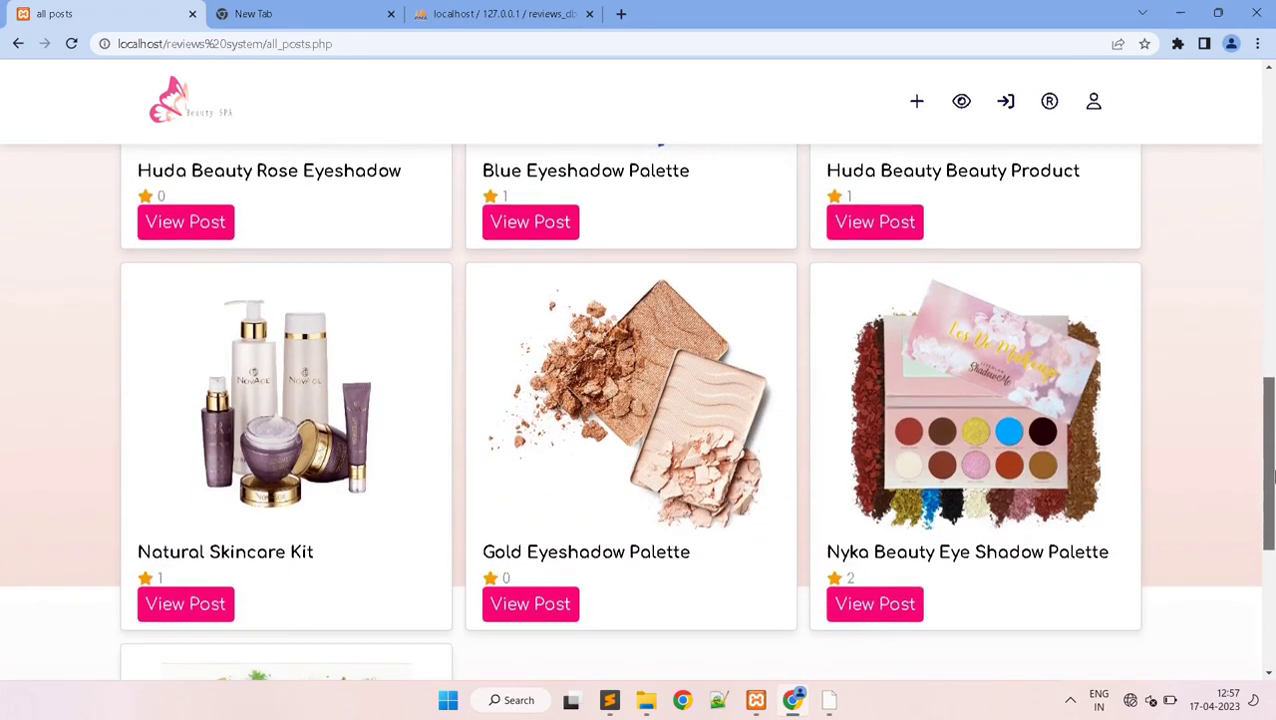
{"action": "left_click", "coordinate": [838, 610]}
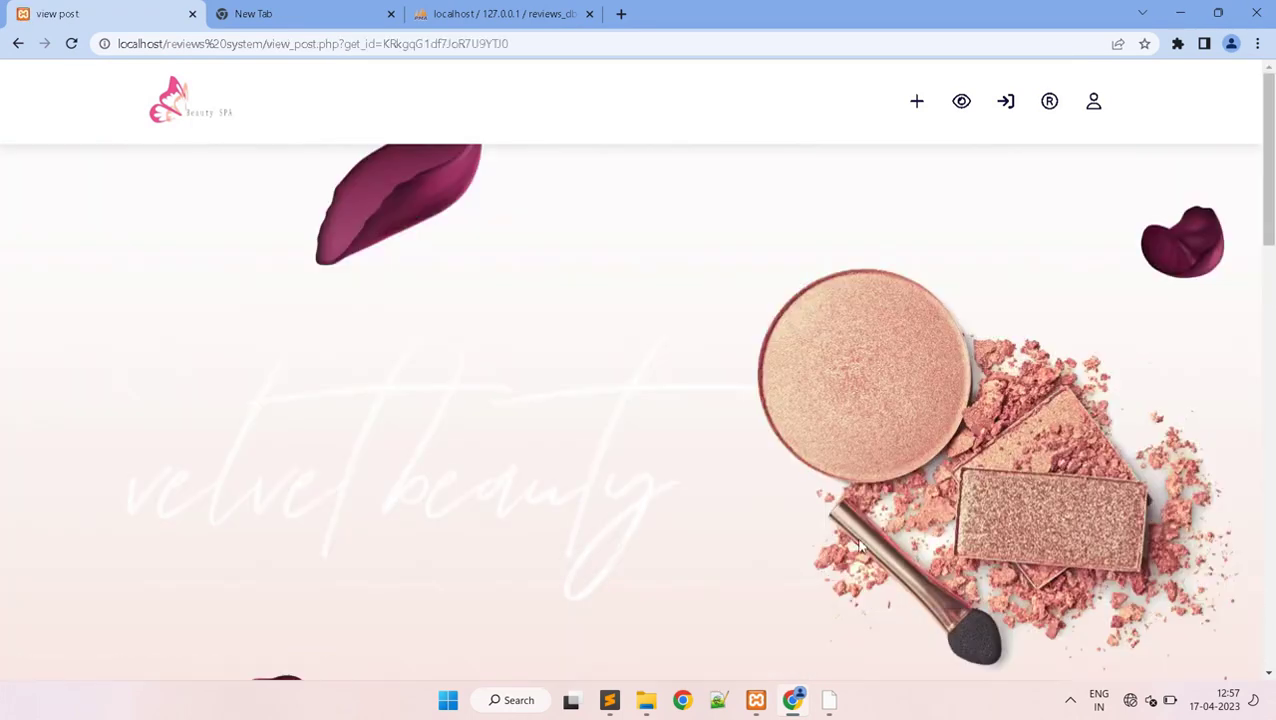
{"action": "left_click_drag", "start_coordinate": [1269, 204], "coordinate": [1270, 616]}
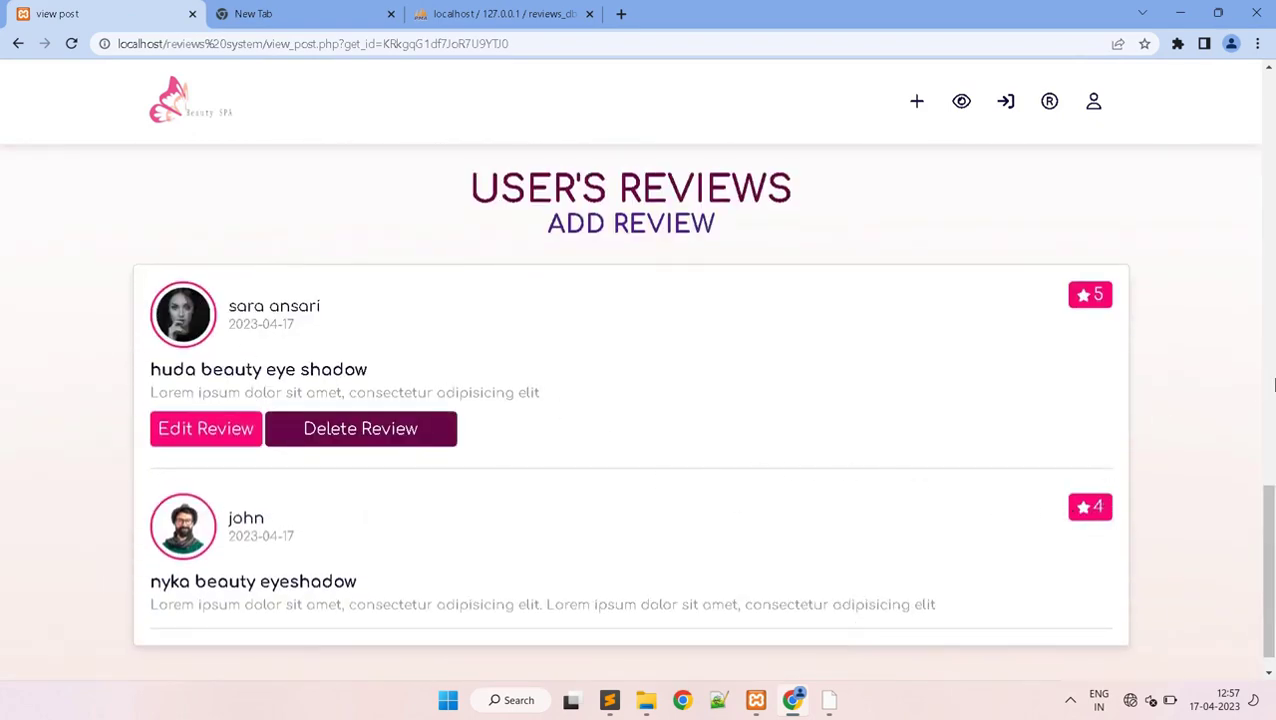
{"action": "left_click_drag", "start_coordinate": [1272, 530], "coordinate": [1233, 114]}
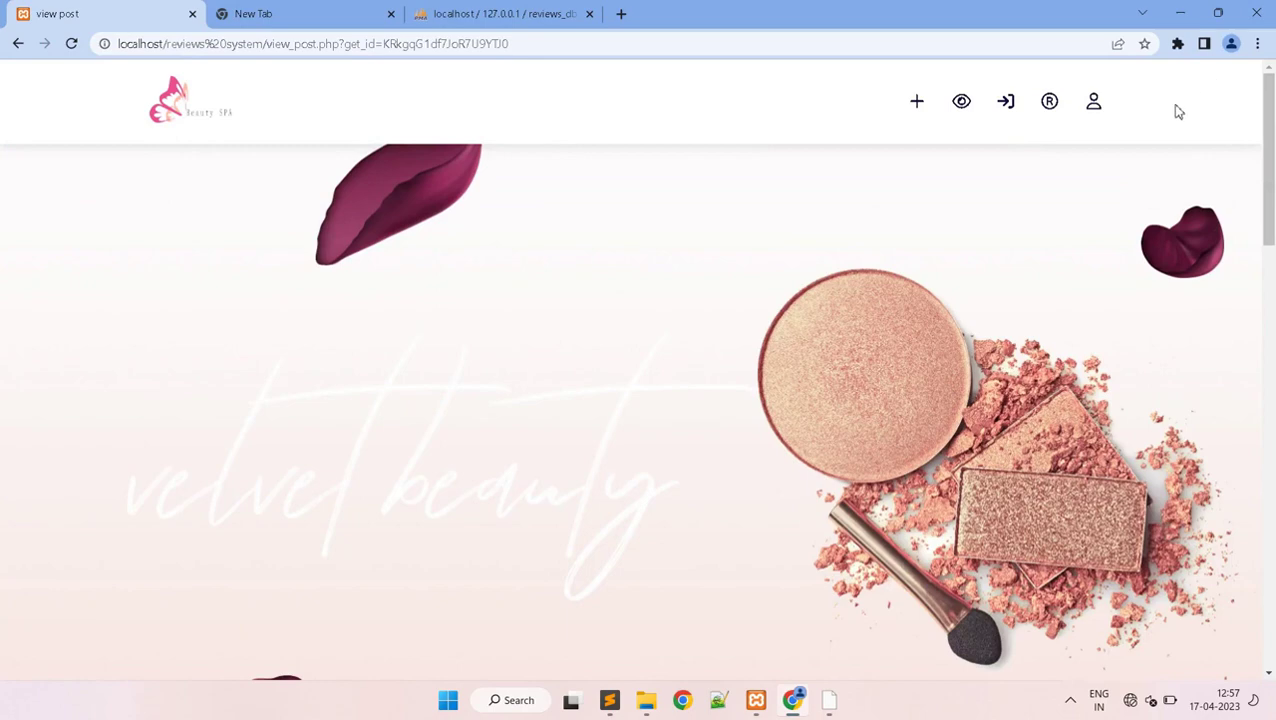
- Return to the all posts page and scroll through the post list
{"action": "left_click", "coordinate": [1008, 113]}
{"action": "scroll", "coordinate": [1222, 504], "scroll_direction": "down", "scroll_amount": 6}
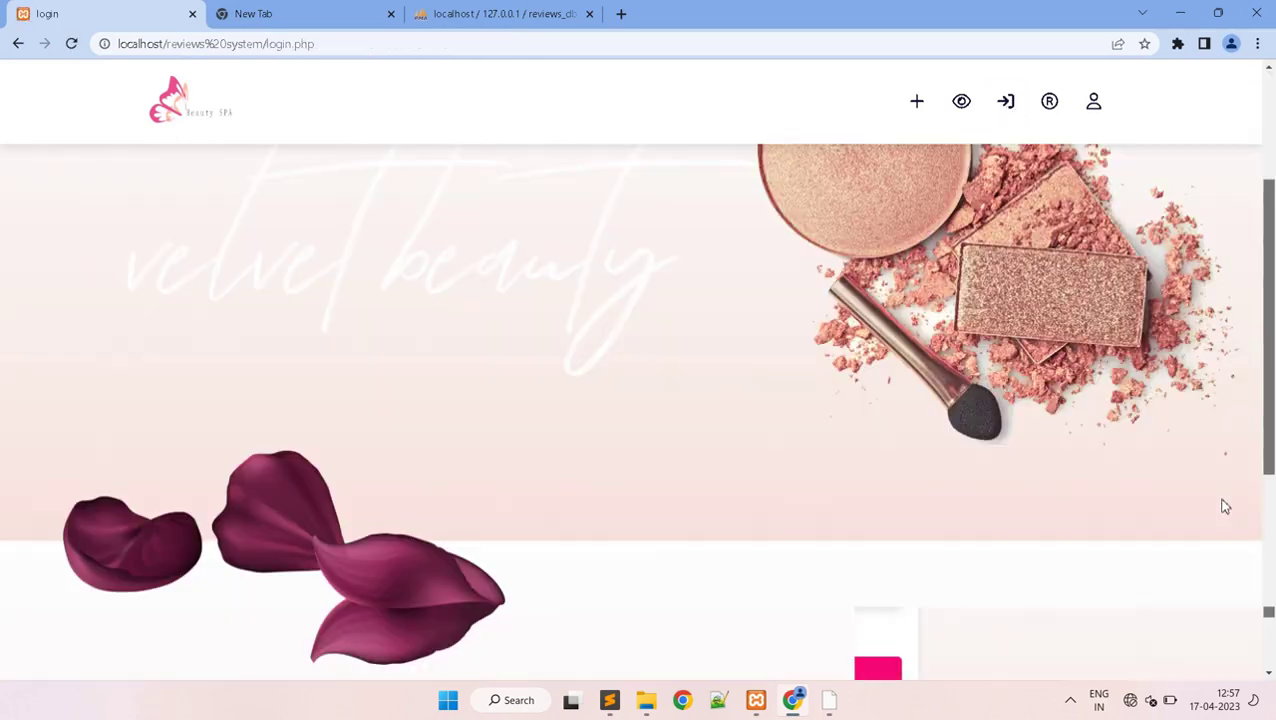
{"action": "scroll", "coordinate": [1210, 584], "scroll_direction": "up", "scroll_amount": 4}
{"action": "scroll", "coordinate": [1235, 231], "scroll_direction": "up", "scroll_amount": 3}
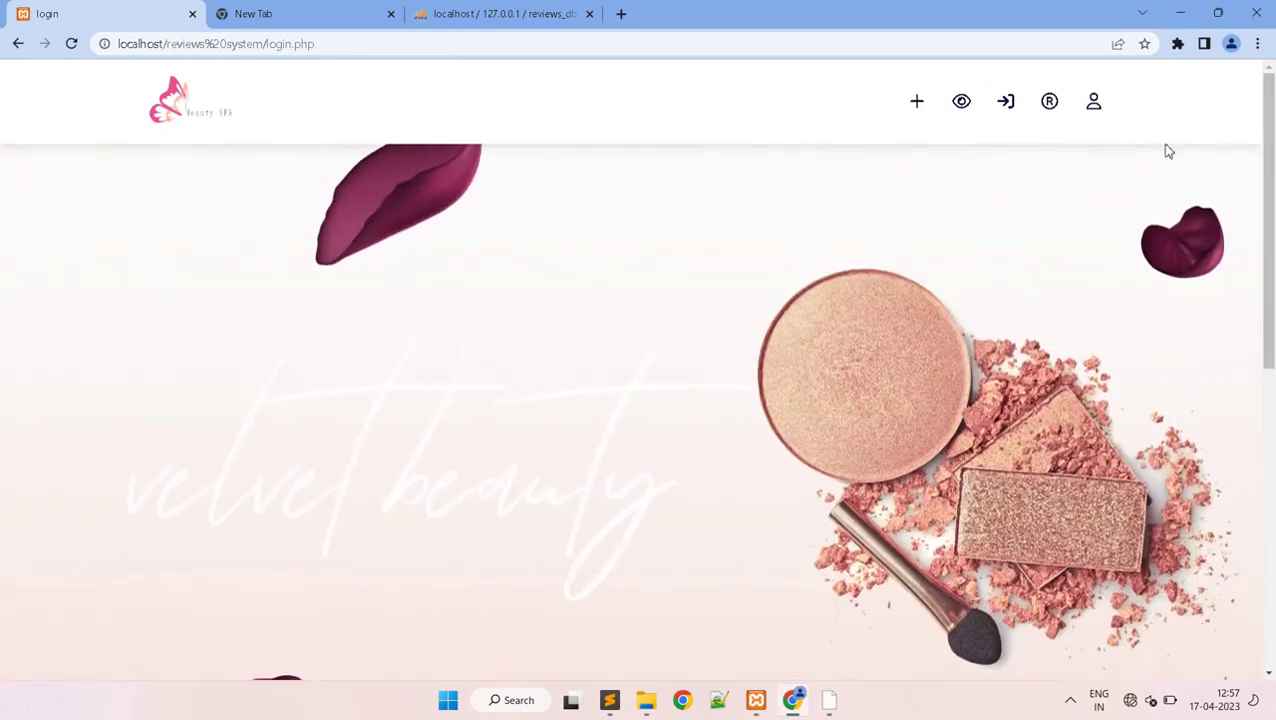
{"action": "left_click", "coordinate": [1092, 106]}
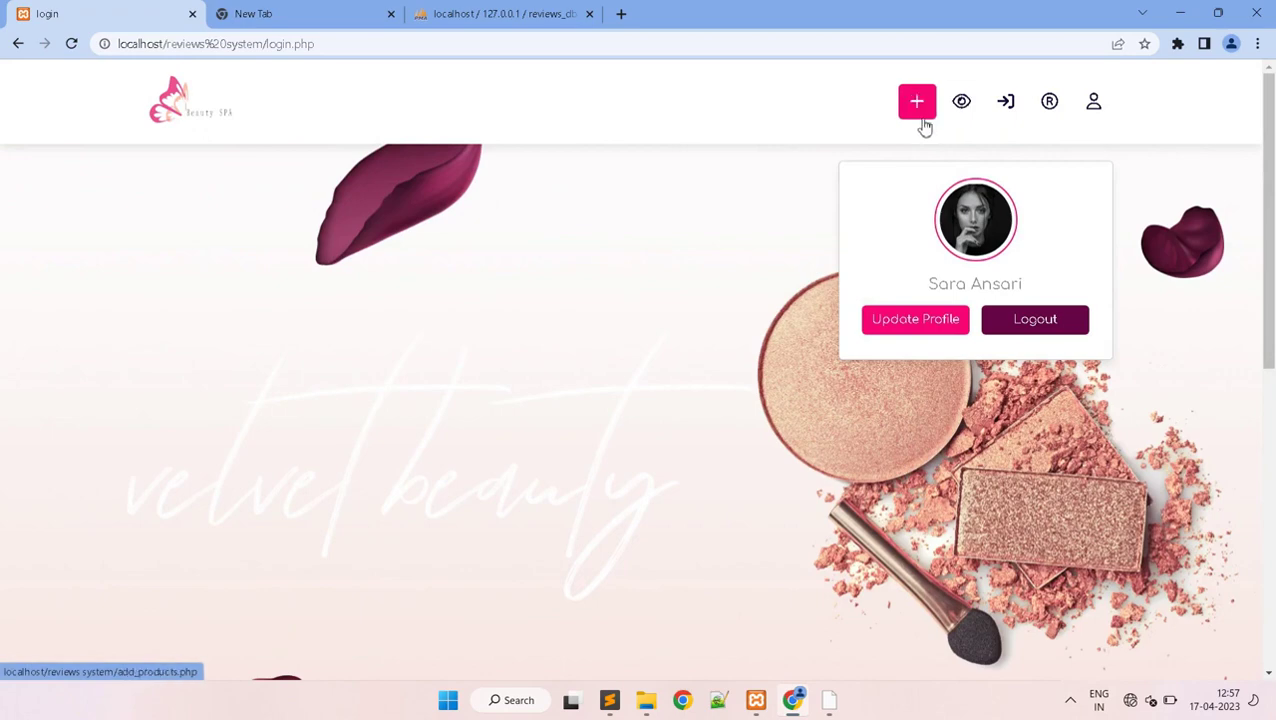
{"action": "left_click", "coordinate": [962, 102]}
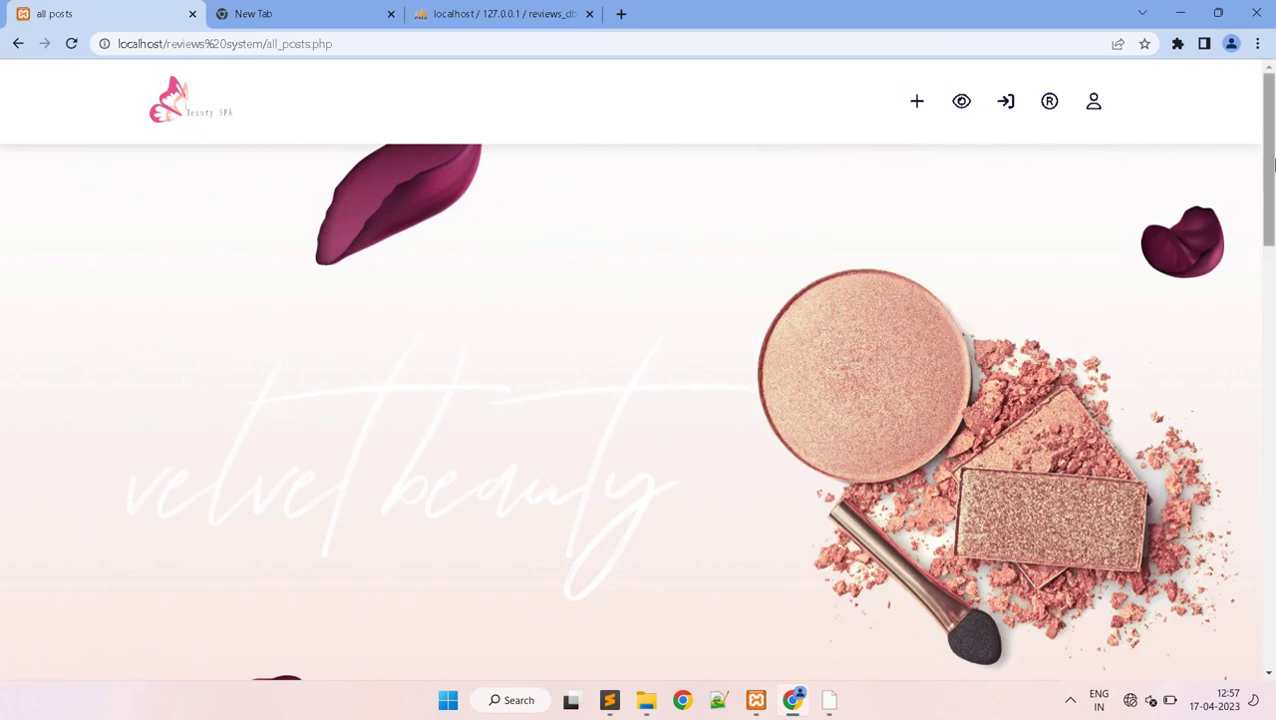
{"action": "scroll", "coordinate": [1250, 485], "scroll_direction": "down", "scroll_amount": 5}
{"action": "scroll", "coordinate": [1245, 490], "scroll_direction": "down", "scroll_amount": 3}
{"action": "scroll", "coordinate": [1245, 465], "scroll_direction": "up", "scroll_amount": 2}
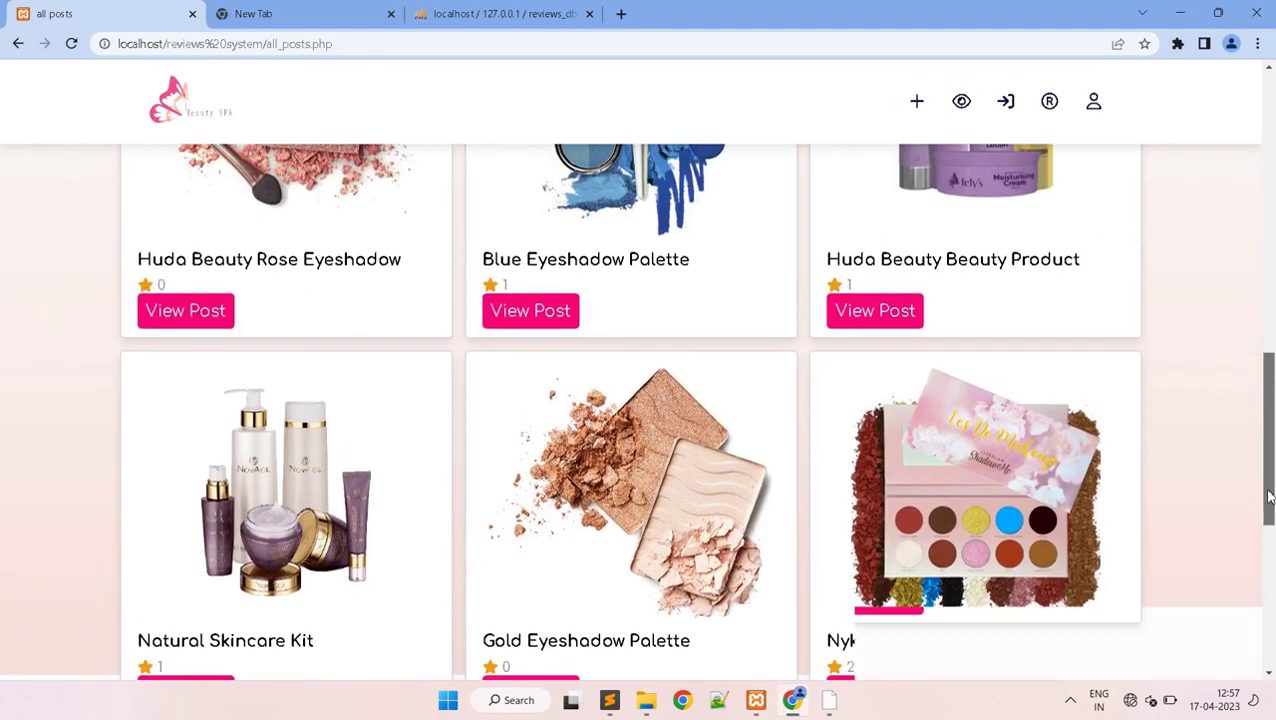
{"action": "scroll", "coordinate": [1272, 515], "scroll_direction": "down", "scroll_amount": 3}
{"action": "left_click_drag", "start_coordinate": [1272, 515], "coordinate": [1266, 252]}
- Log out from the profile menu and confirm the logout prompt
{"action": "left_click", "coordinate": [1100, 114]}
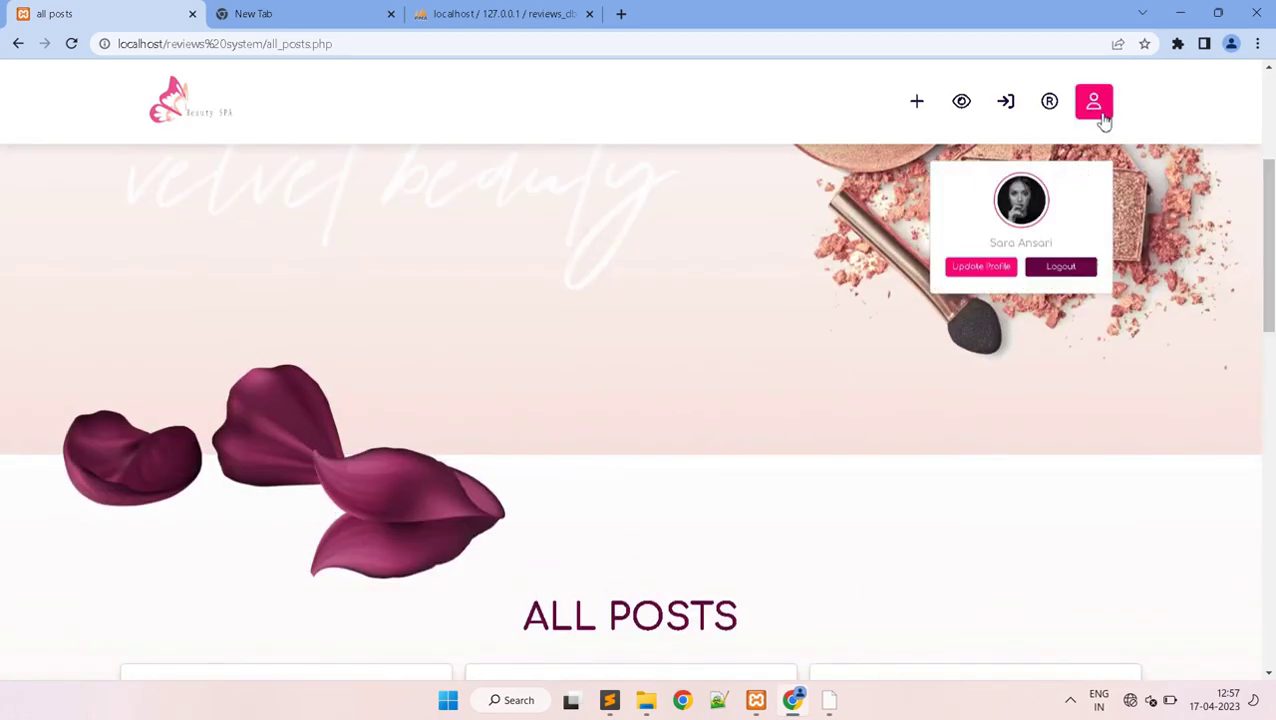
{"action": "left_click", "coordinate": [1038, 320]}
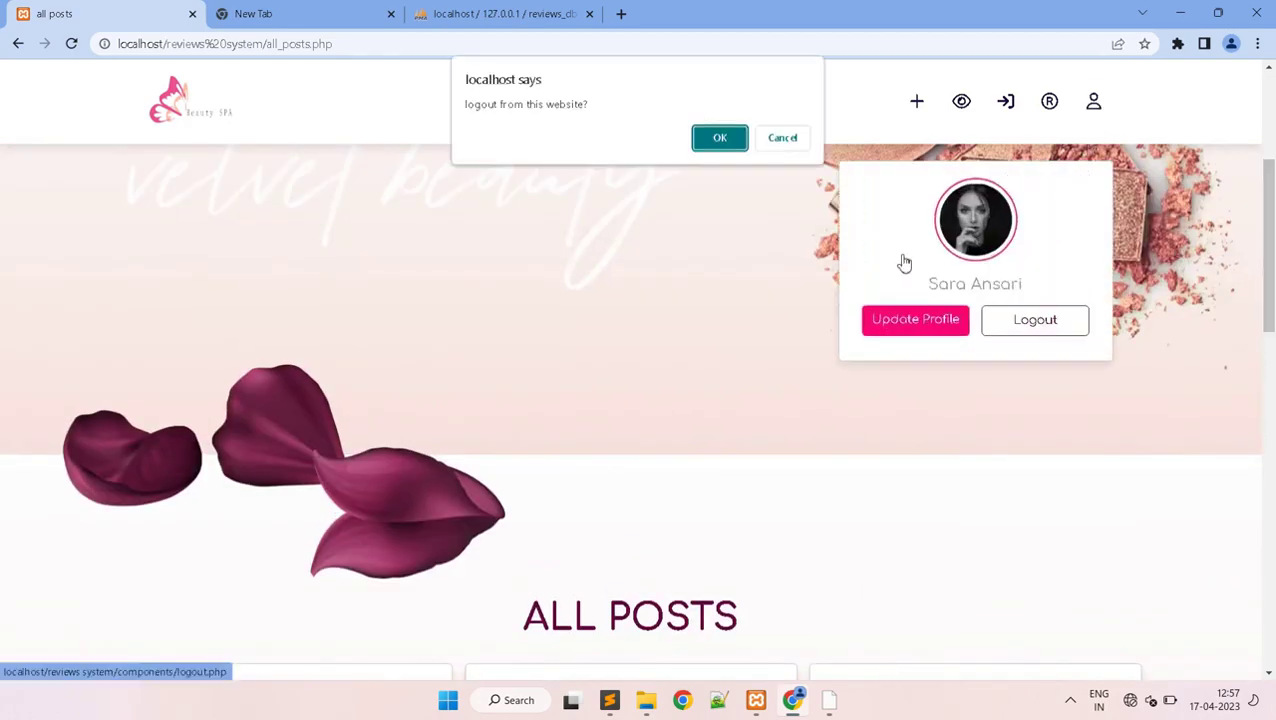
{"action": "left_click", "coordinate": [726, 146]}
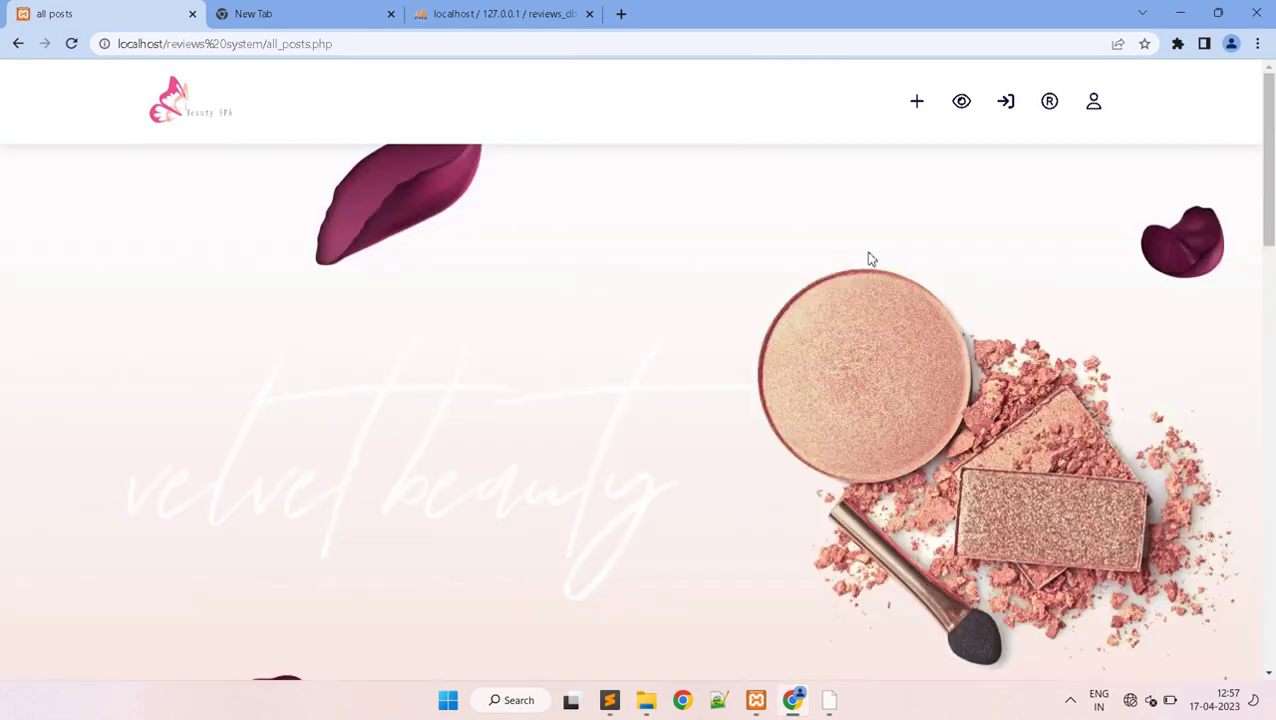